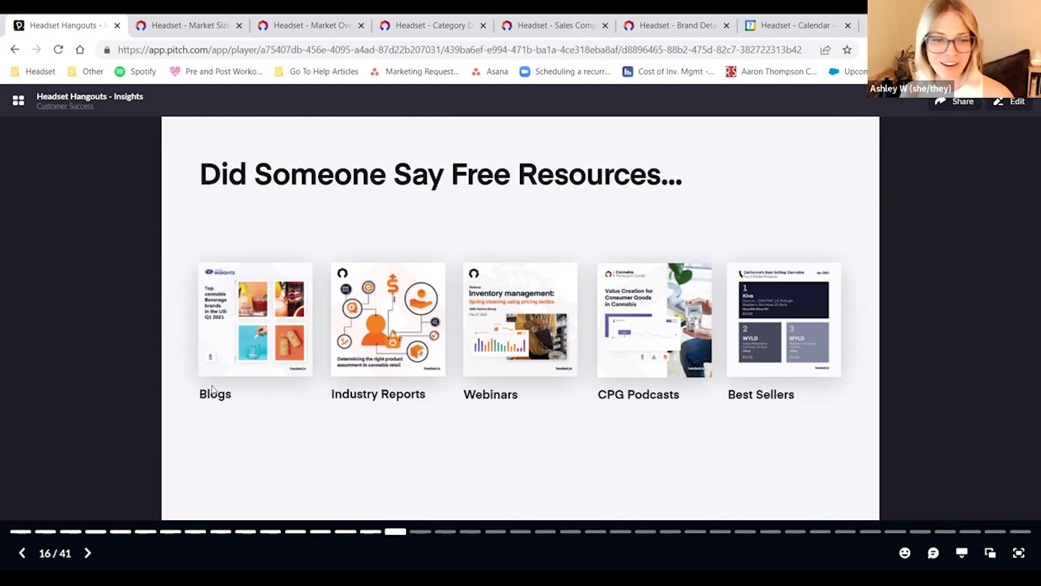
Switch from the presentation to the Headset Market Size Comparison report, add CA to the MI market filter, and reload the report.
left_click(88, 553)
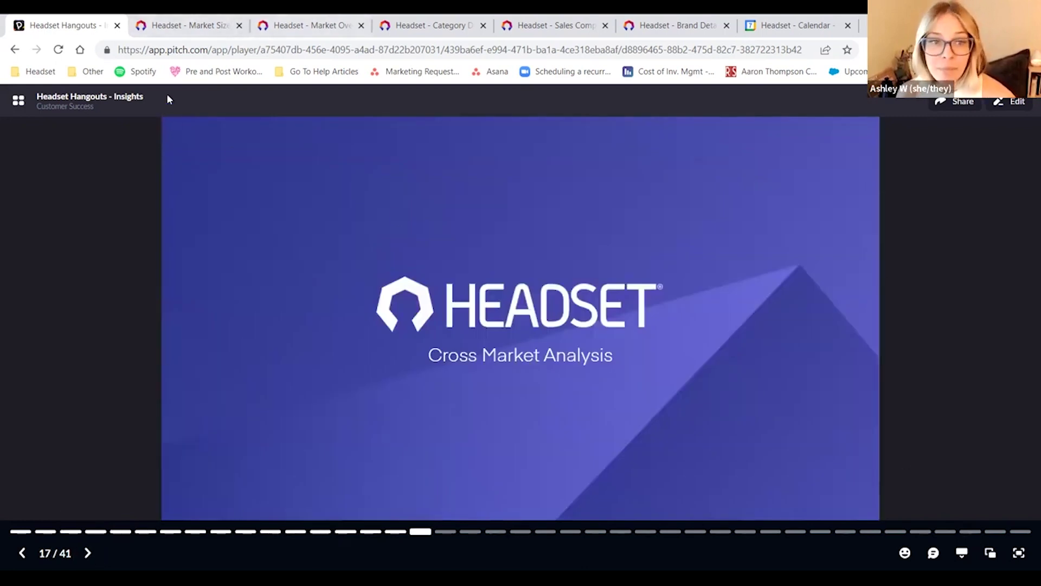
left_click(187, 29)
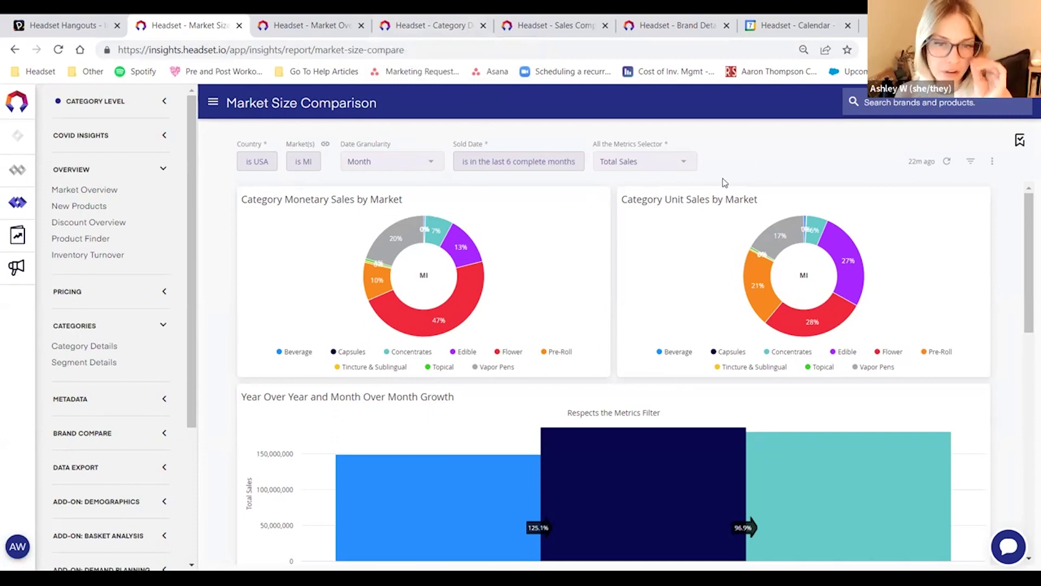
left_click(304, 168)
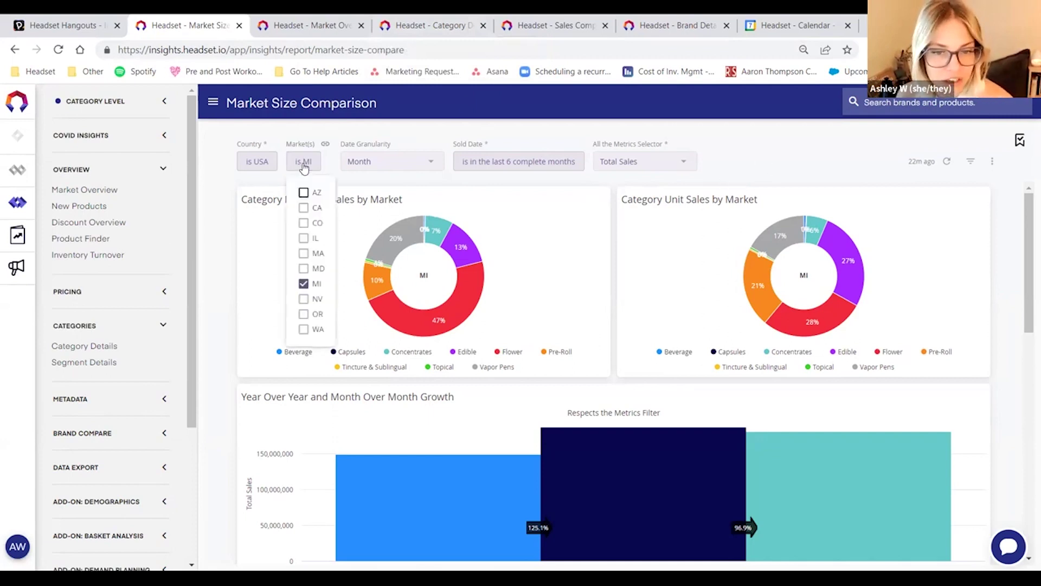
mouse_move(462, 254)
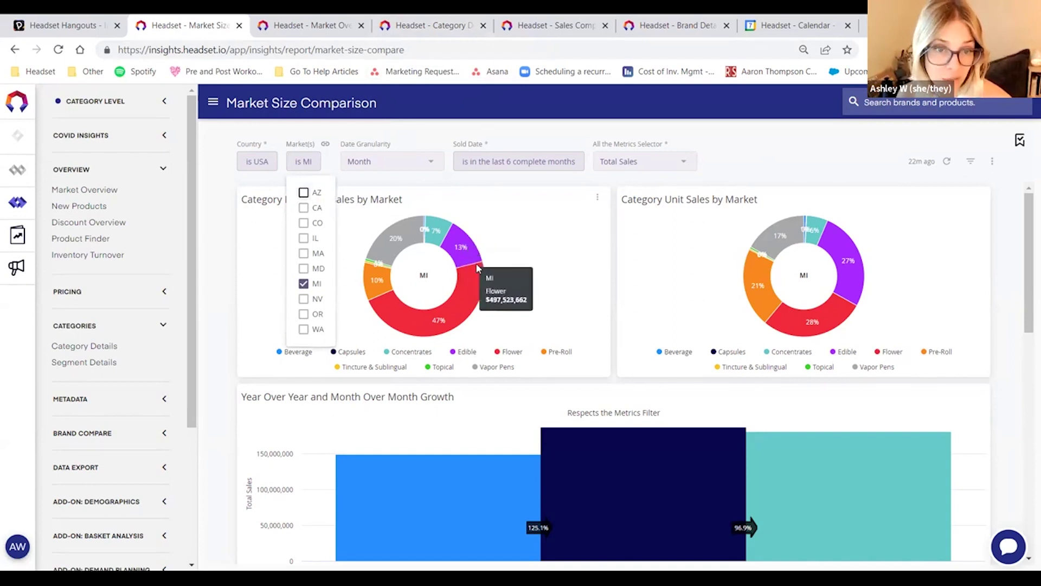
left_click(304, 208)
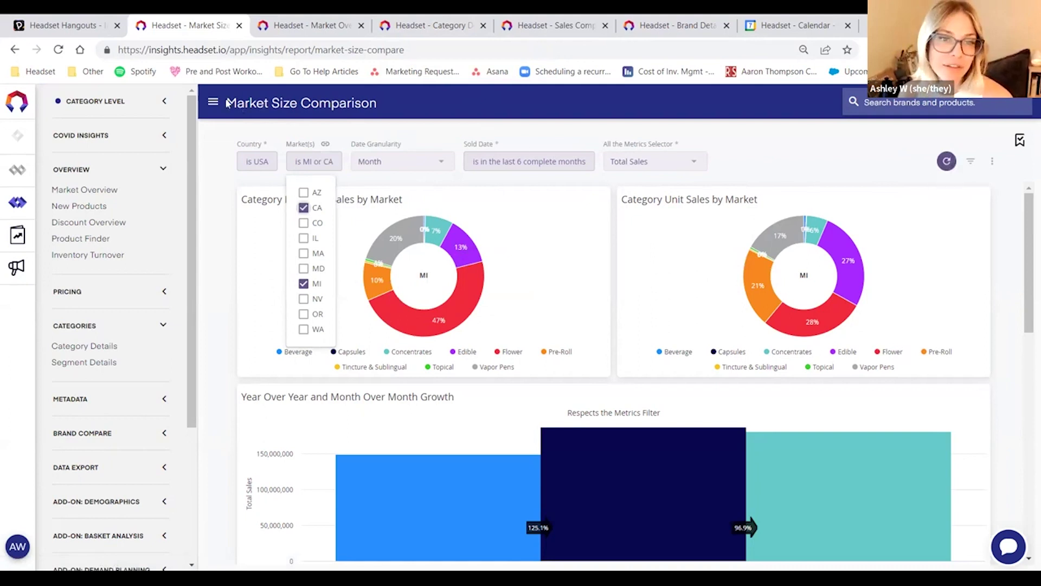
left_click(158, 108)
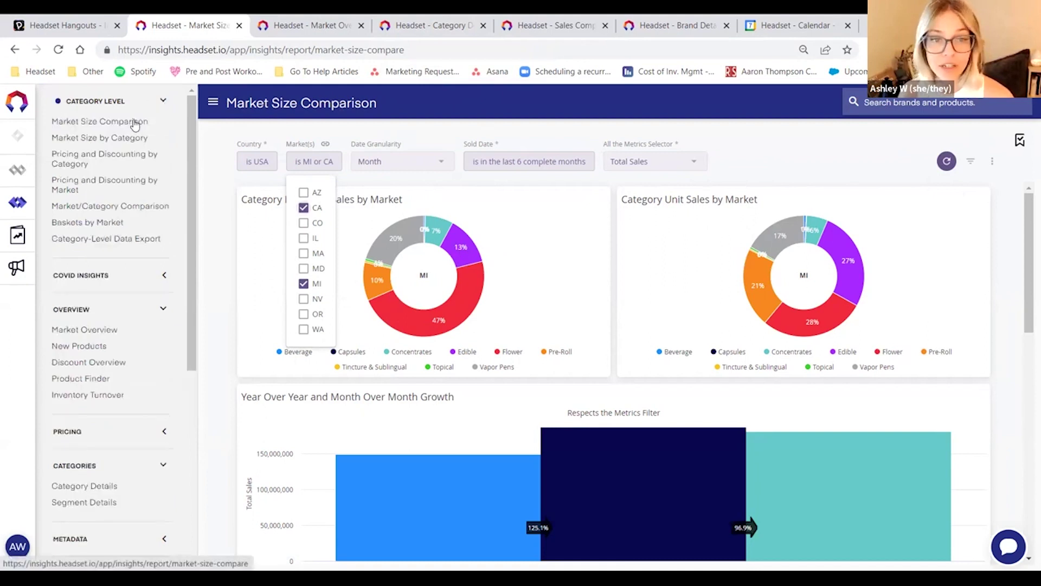
left_click(946, 162)
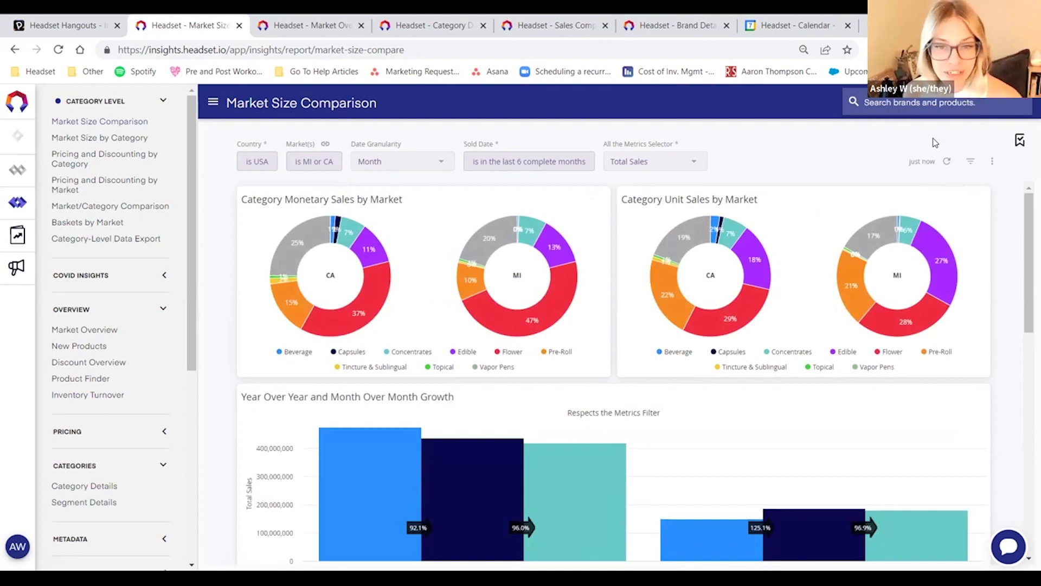
Compare the Edible and Pre-Roll shares of CA and MI in the category monetary sales and unit sales charts.
mouse_move(377, 256)
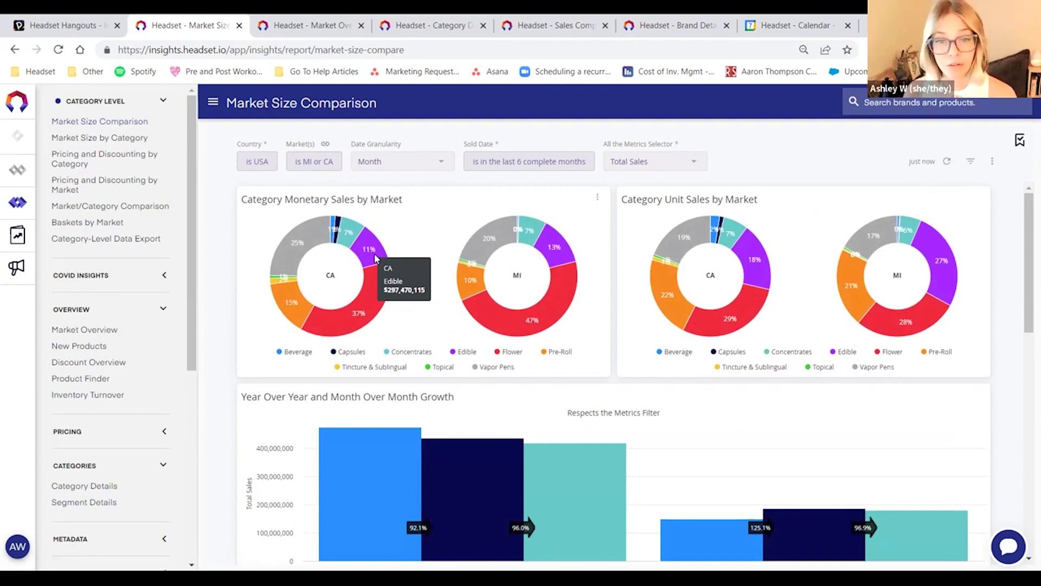
mouse_move(537, 241)
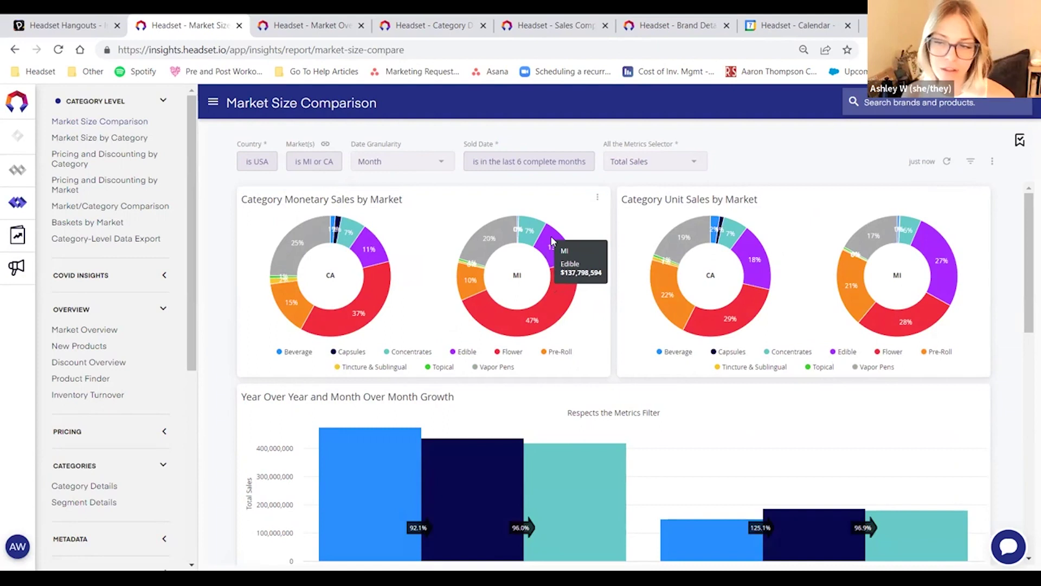
mouse_move(282, 306)
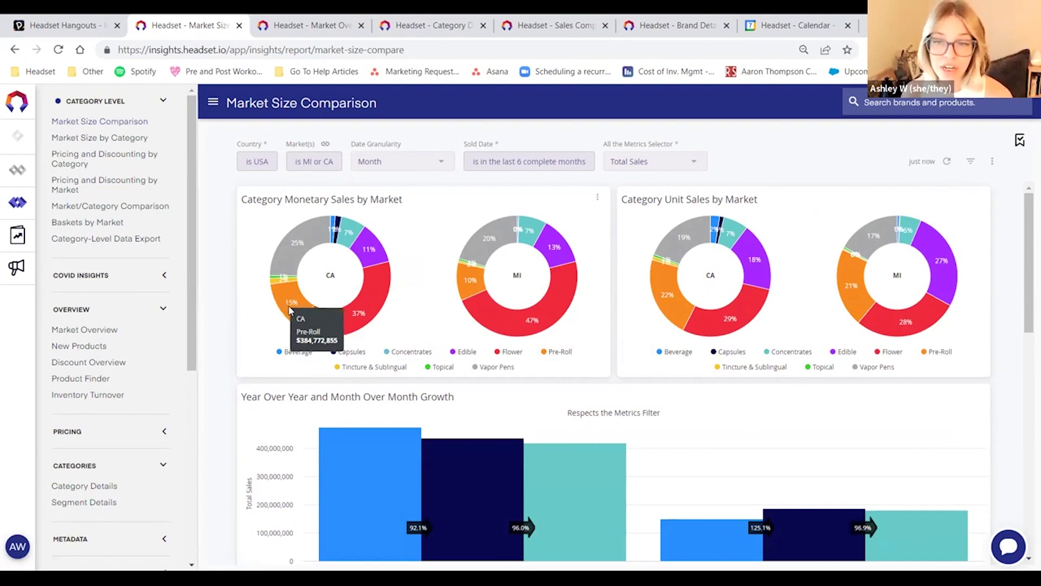
mouse_move(462, 294)
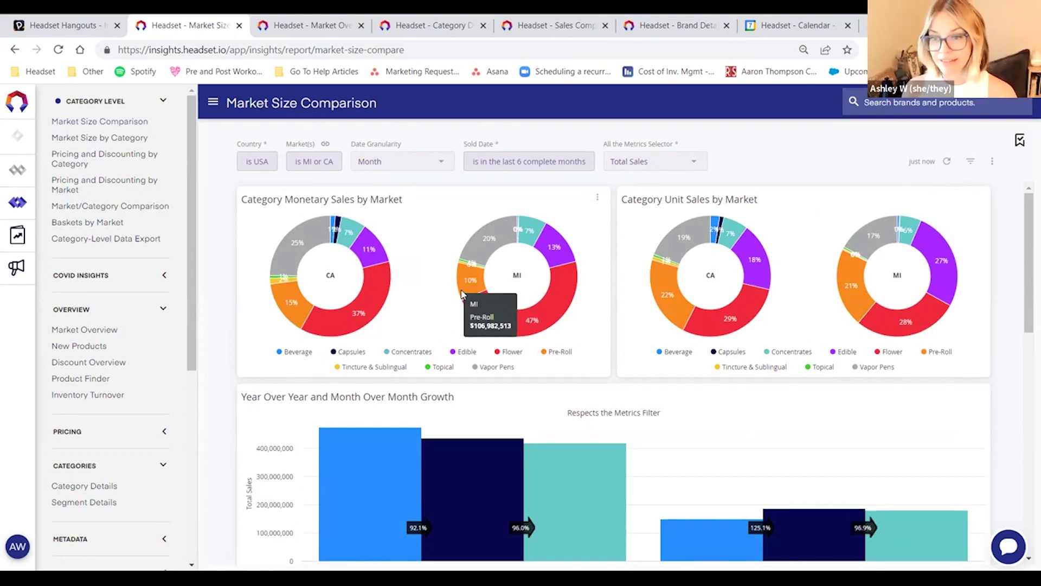
mouse_move(671, 300)
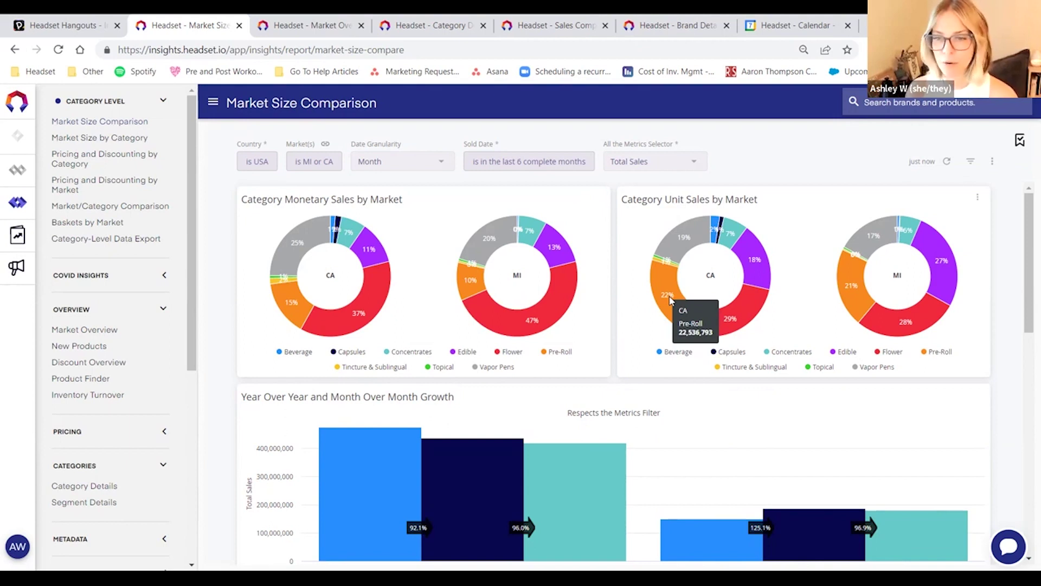
mouse_move(849, 300)
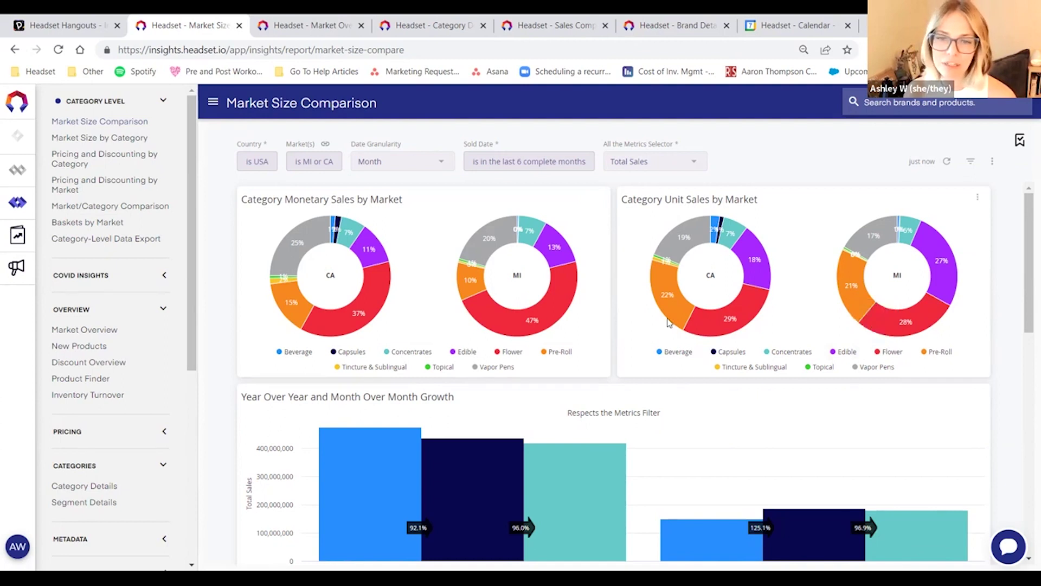
mouse_move(668, 320)
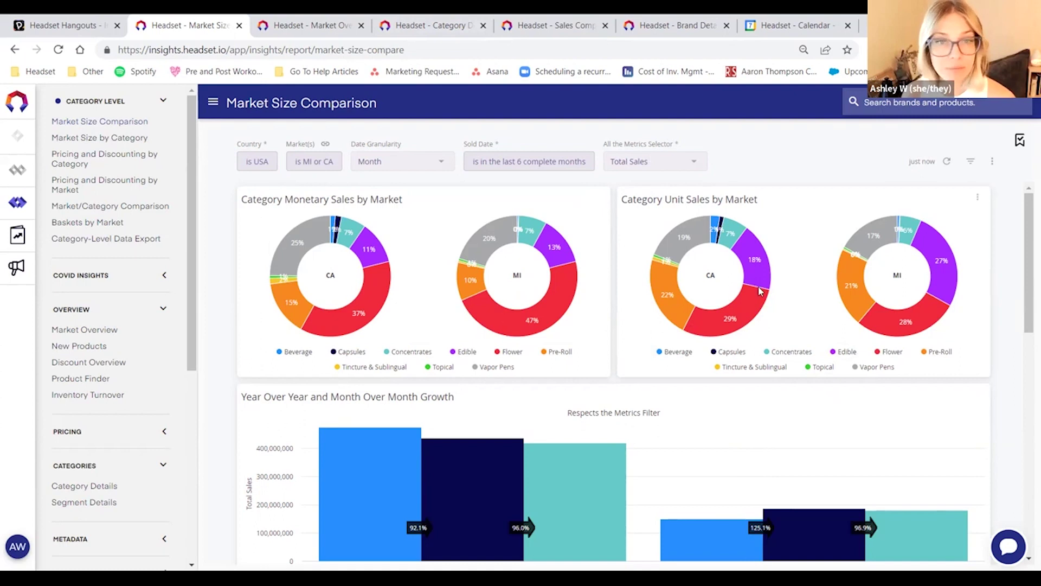
Switch to the Market Overview report and expand only the Overview group in the report navigation.
left_click(312, 28)
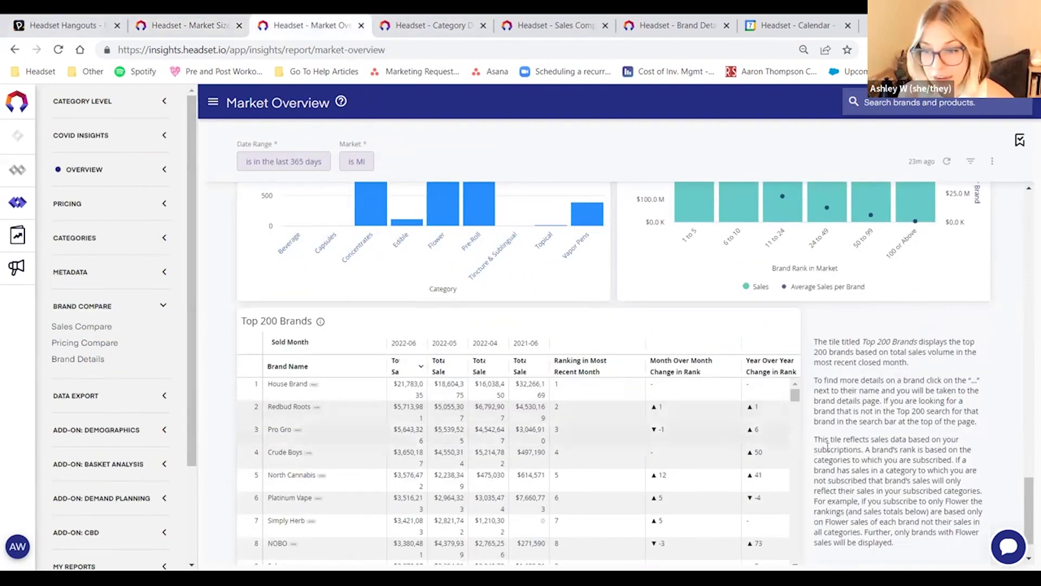
scroll(1024, 417, "up", 15)
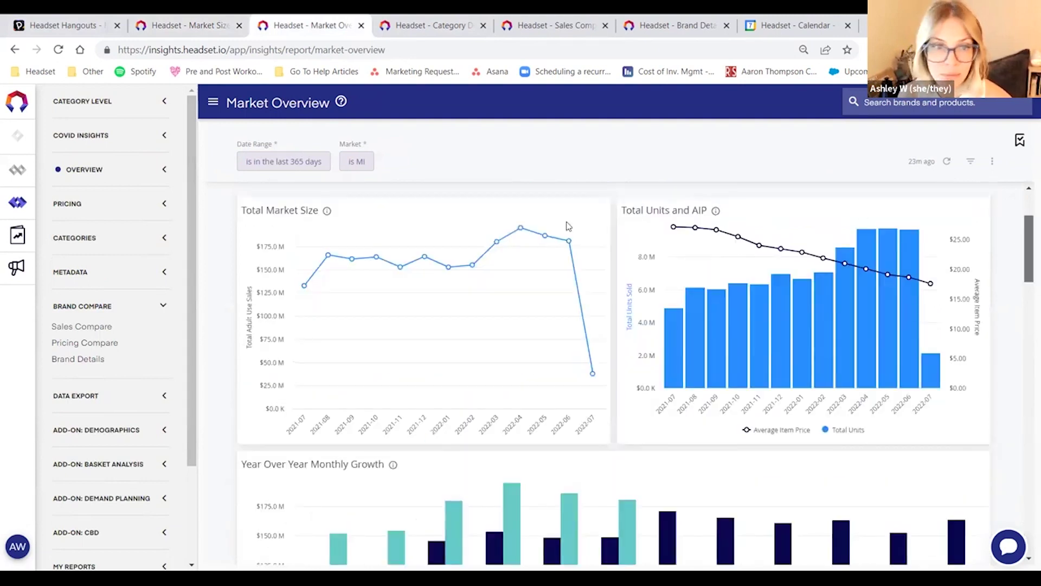
left_click(164, 307)
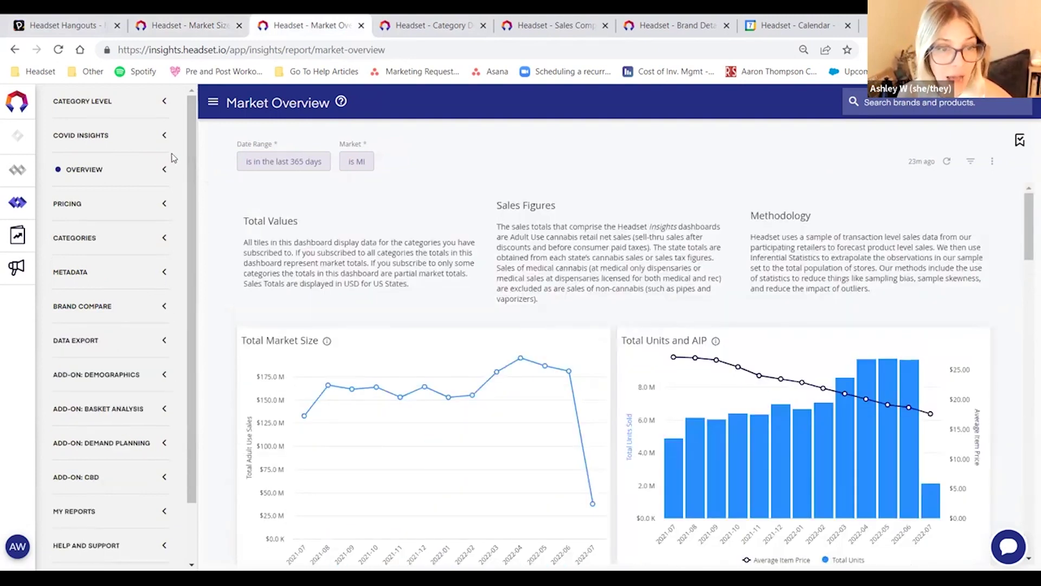
left_click(166, 171)
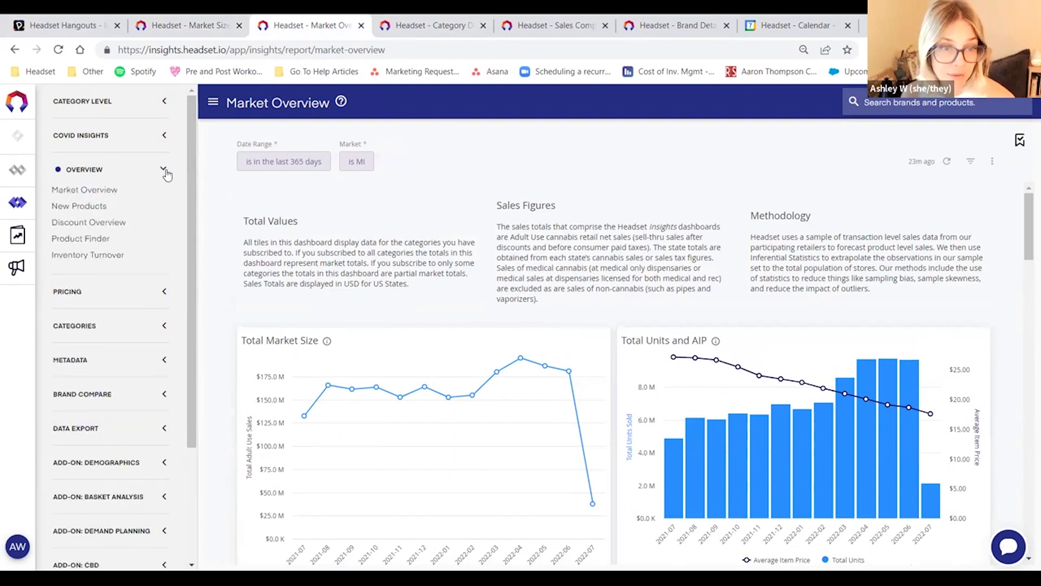
left_click(163, 101)
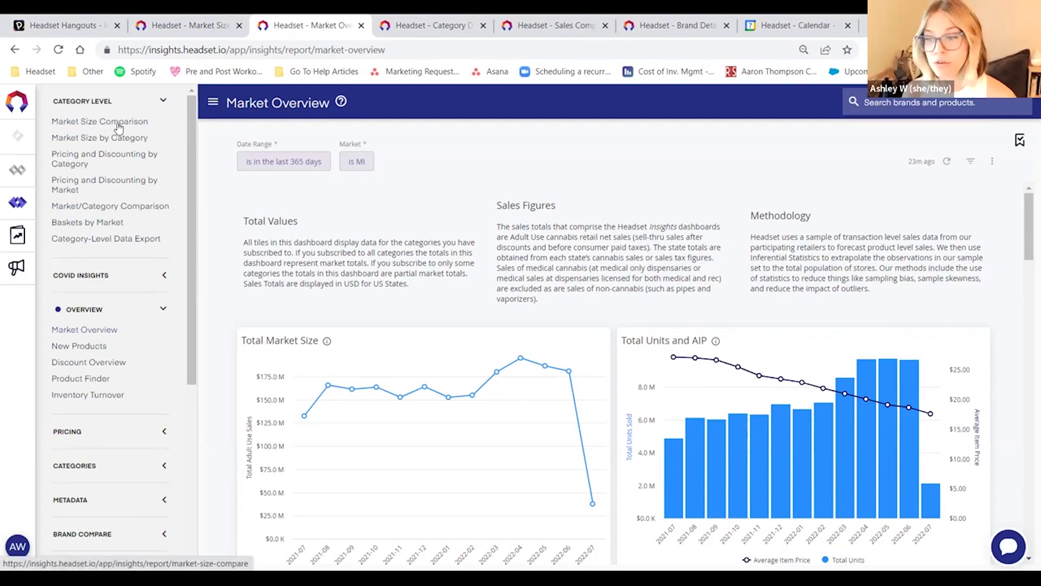
left_click(163, 102)
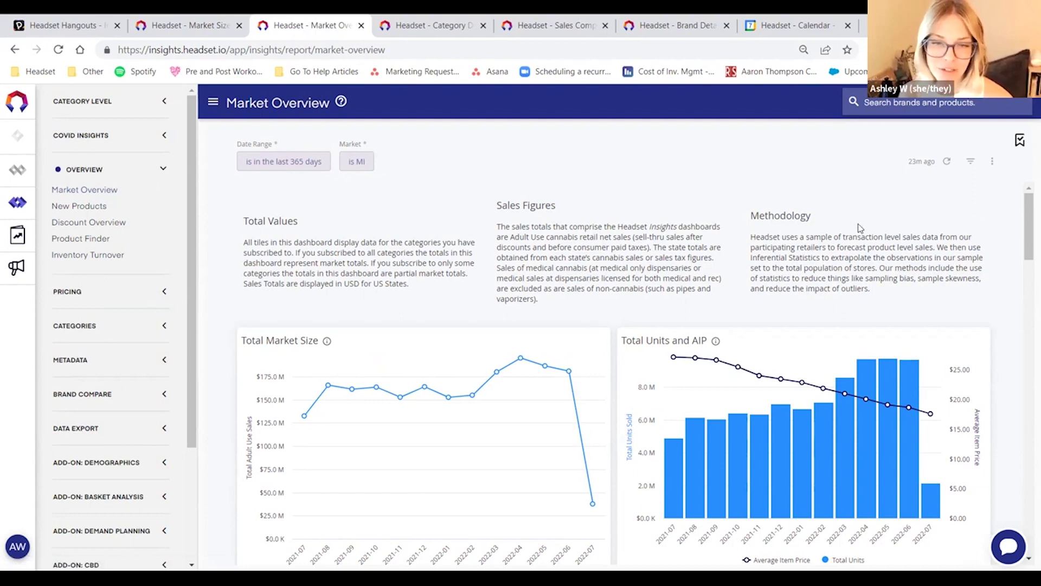
Review the MI Market Overview charts on market size, category sales and pricing, down to the Top 200 Brands table.
scroll(859, 227, "down", 10)
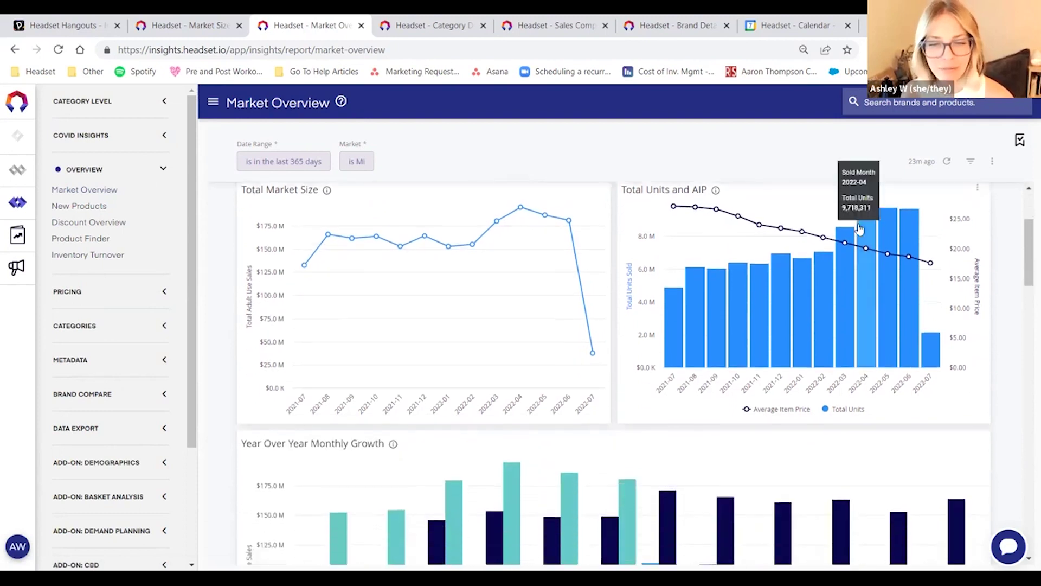
scroll(860, 229, "down", 15)
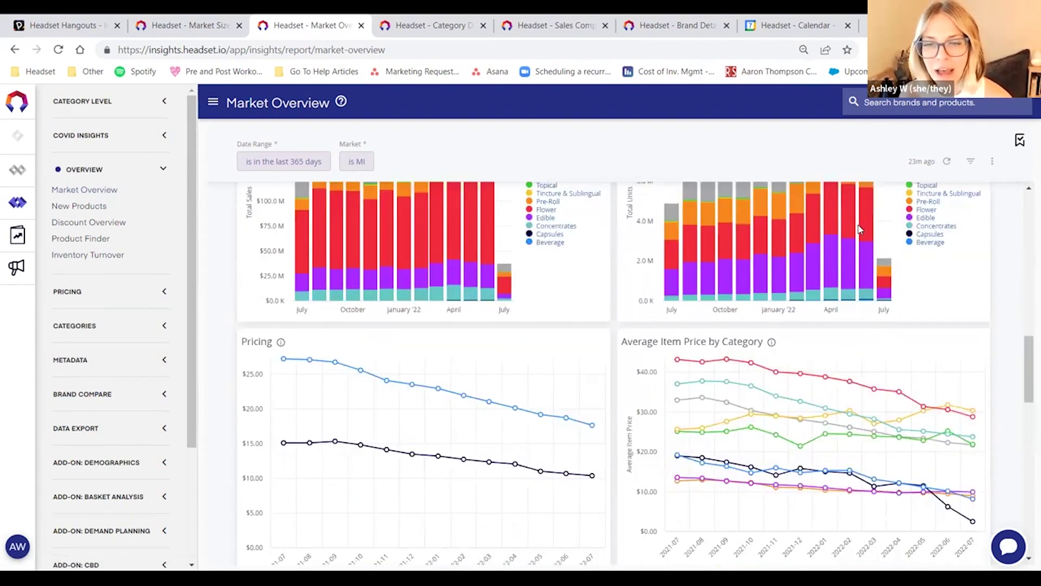
scroll(858, 227, "down", 5)
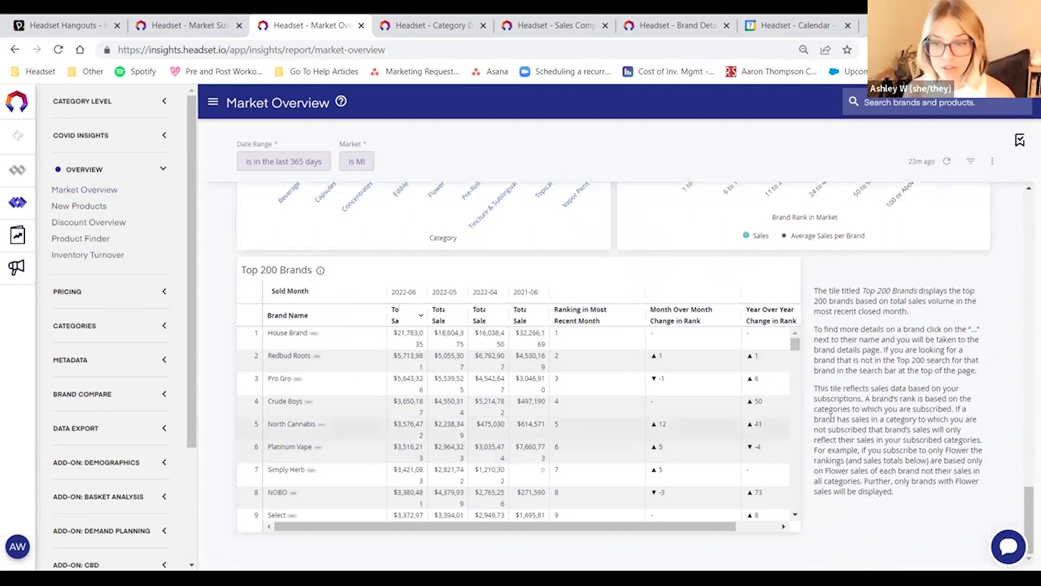
scroll(832, 418, "up", 4)
scroll(839, 413, "up", 10)
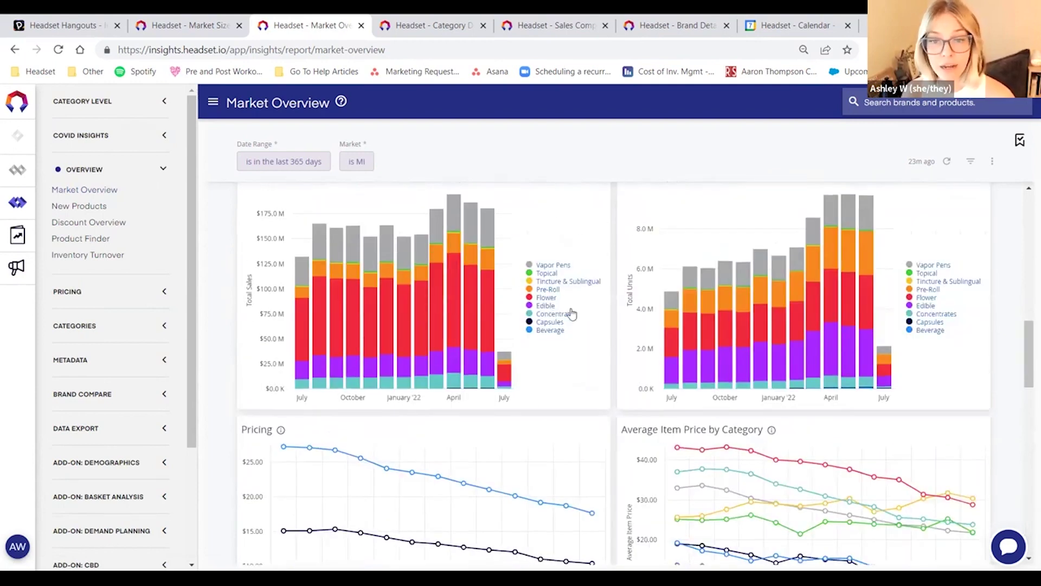
left_click_drag(1025, 360, 1026, 518)
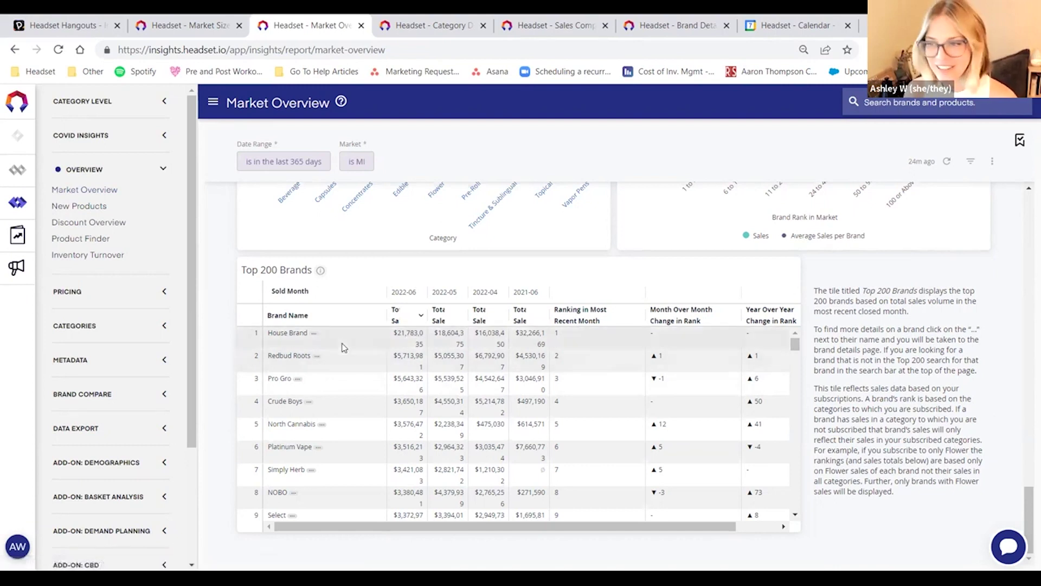
Set the Market Overview report's market filter to CA and reload the dashboard.
left_click(361, 169)
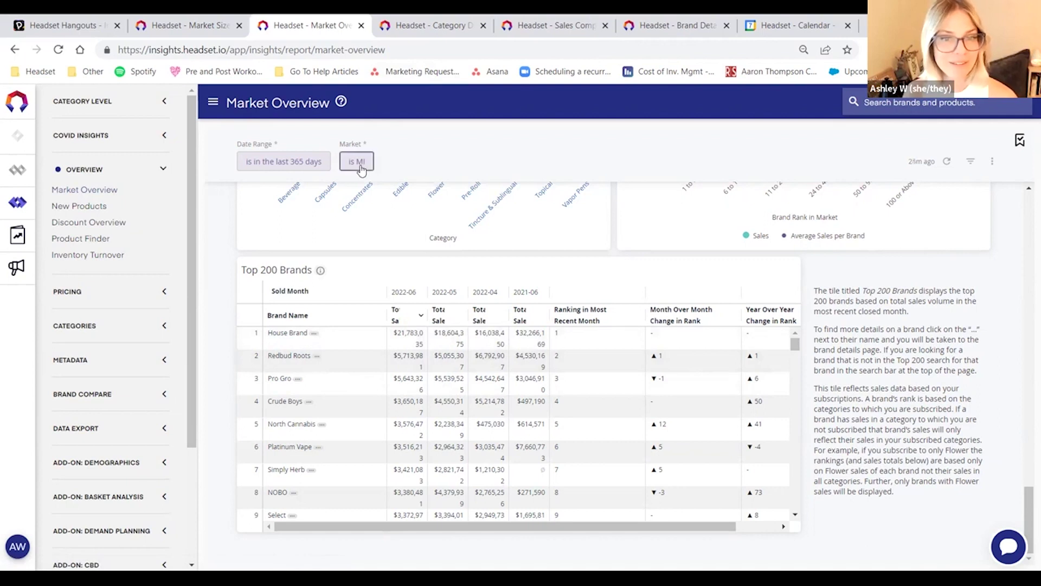
left_click(357, 238)
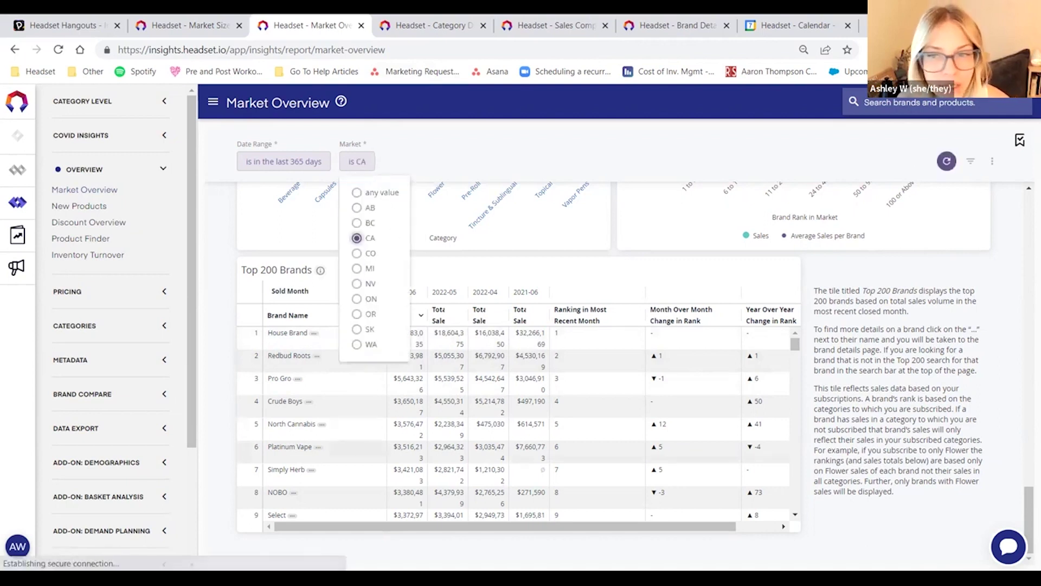
left_click(947, 161)
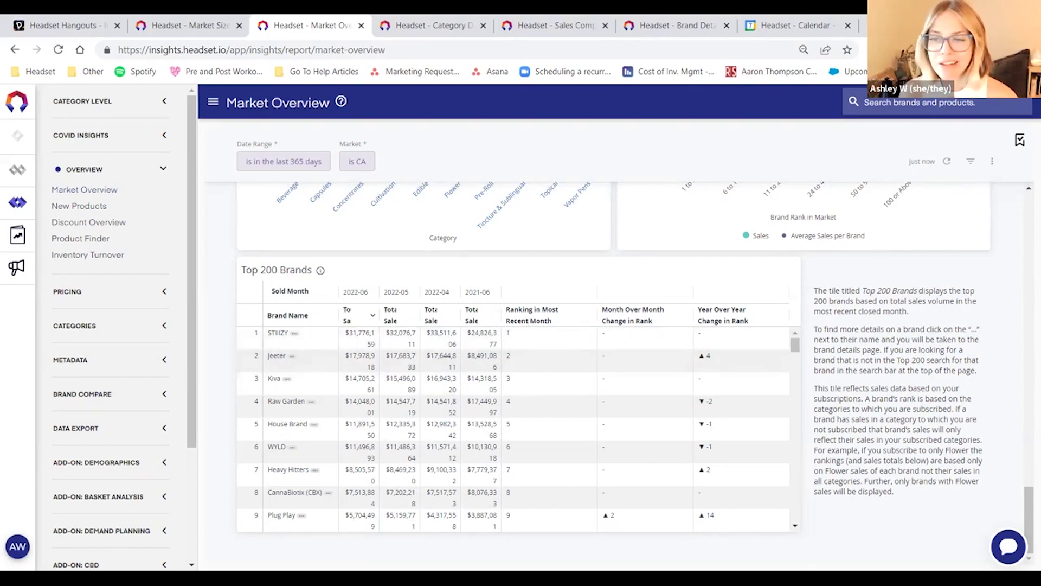
Start a scheduled delivery of the Market Overview dashboard, set its recurrence to Monthly, and activate the email recipients entry.
left_click(993, 163)
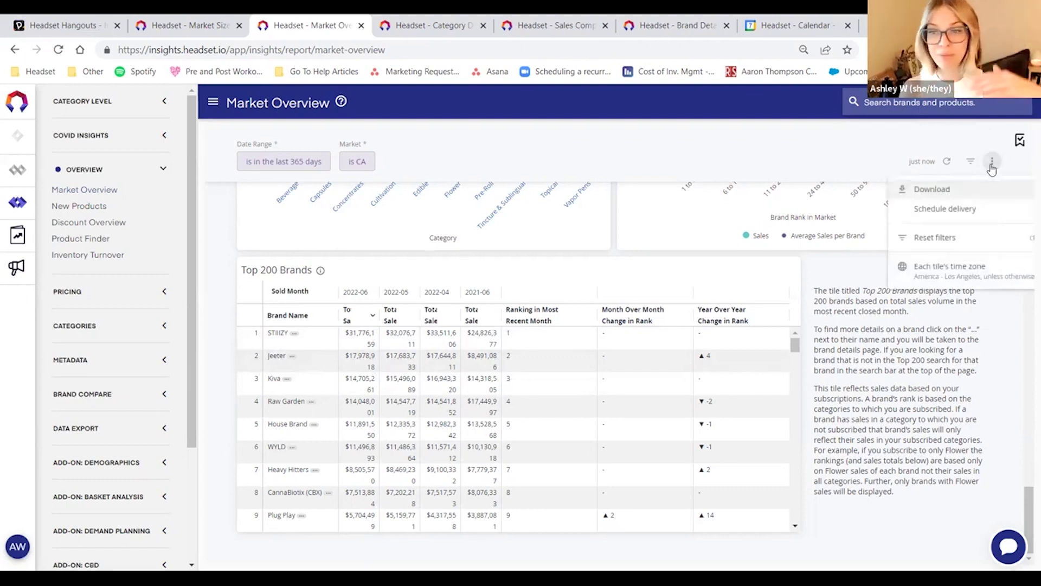
left_click(975, 210)
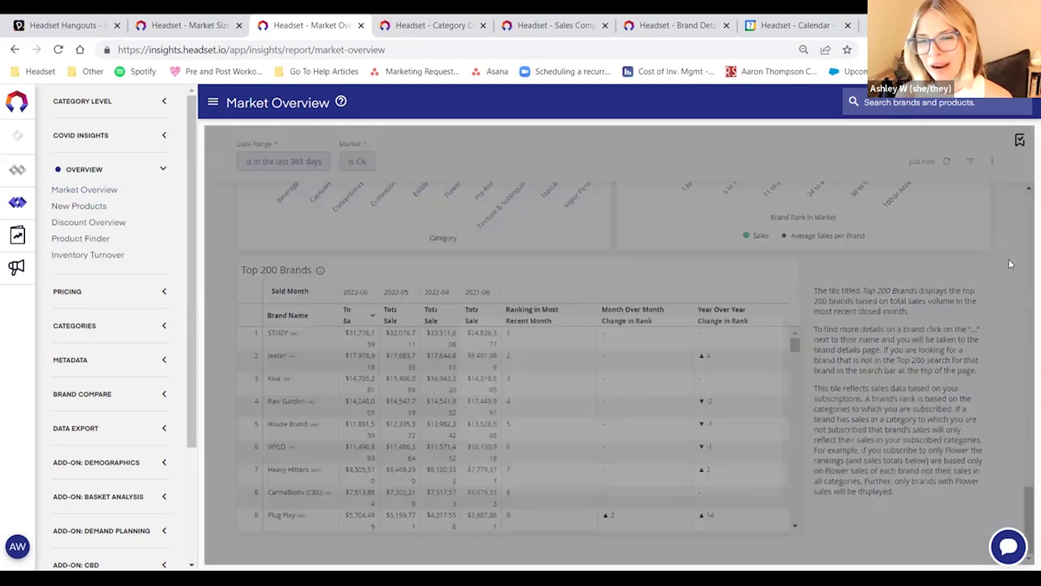
left_click(667, 253)
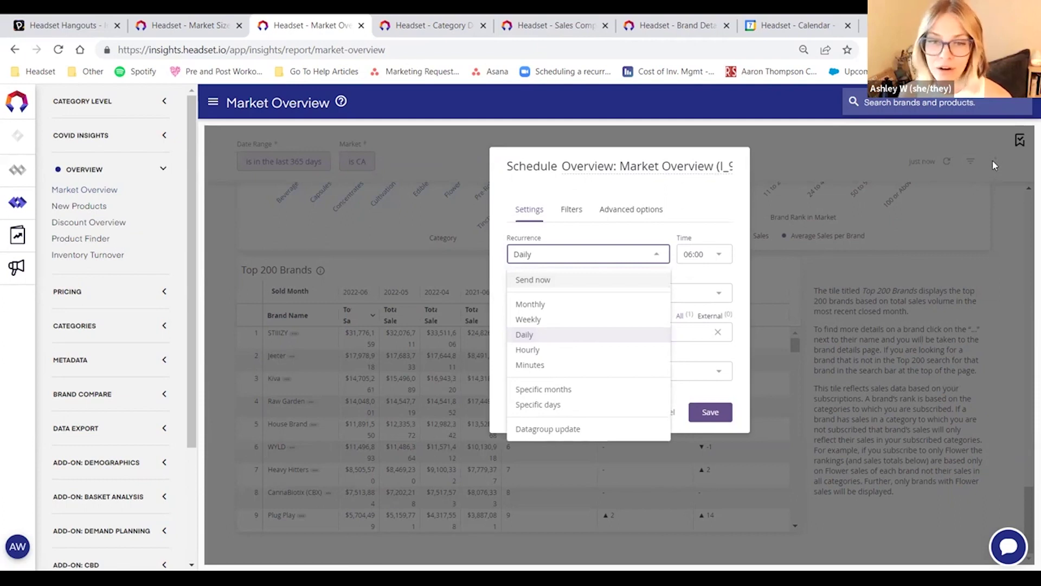
left_click(561, 305)
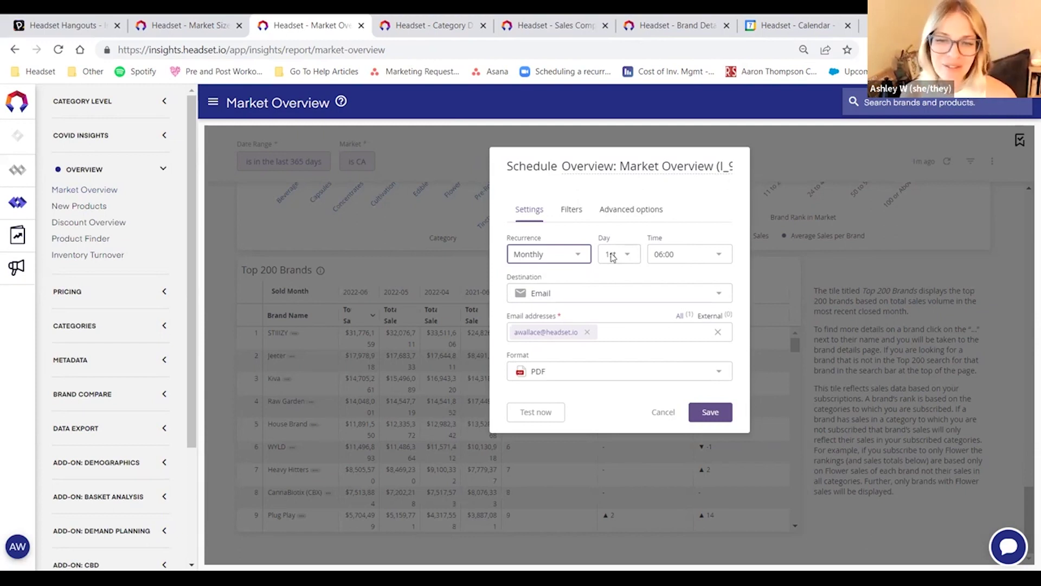
left_click(636, 329)
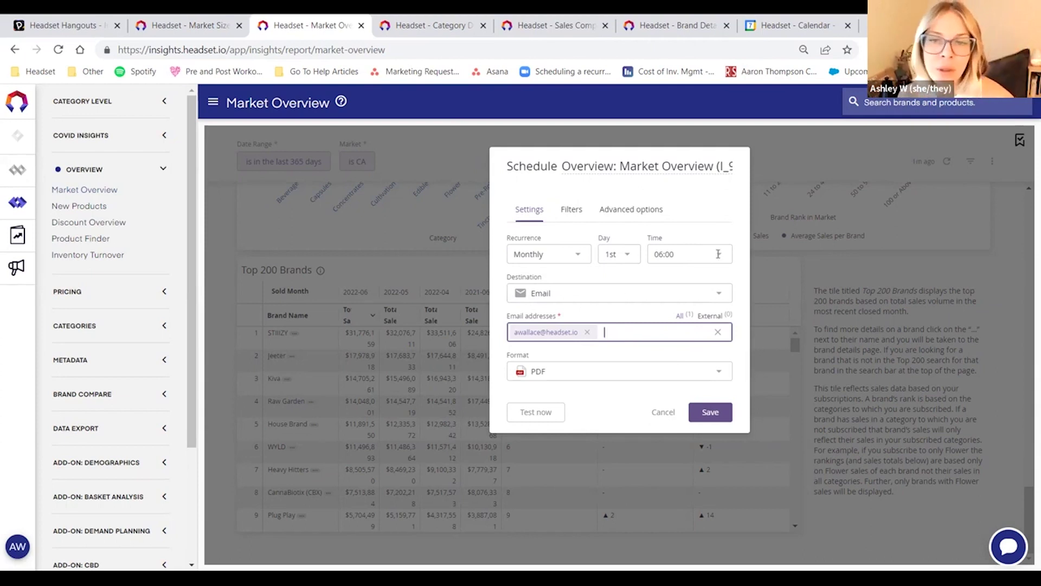
Enable expanding tables to show all rows in the delivery's advanced options and open the custom message for editing.
left_click(645, 214)
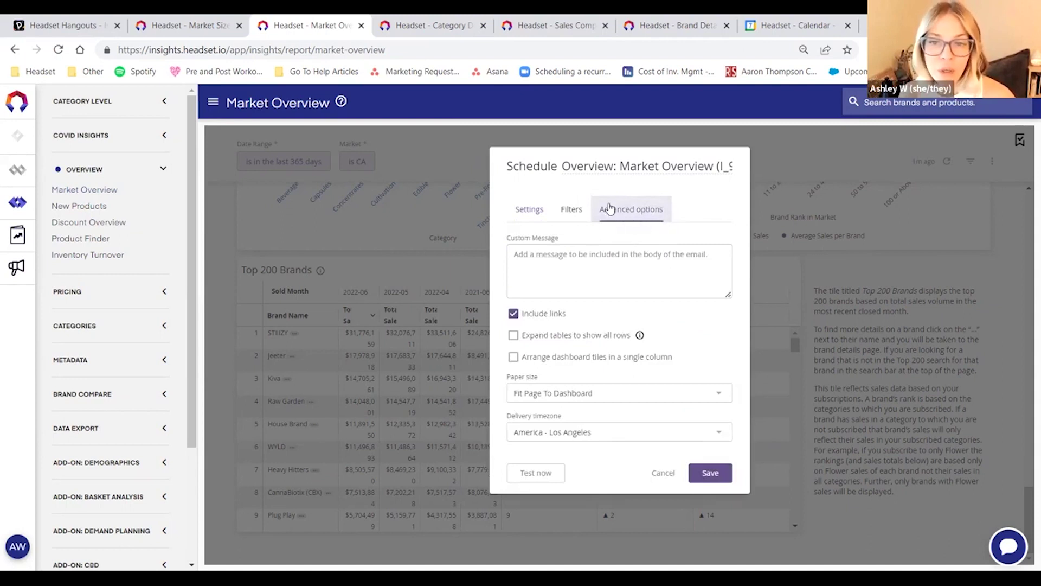
left_click(513, 337)
left_click(687, 264)
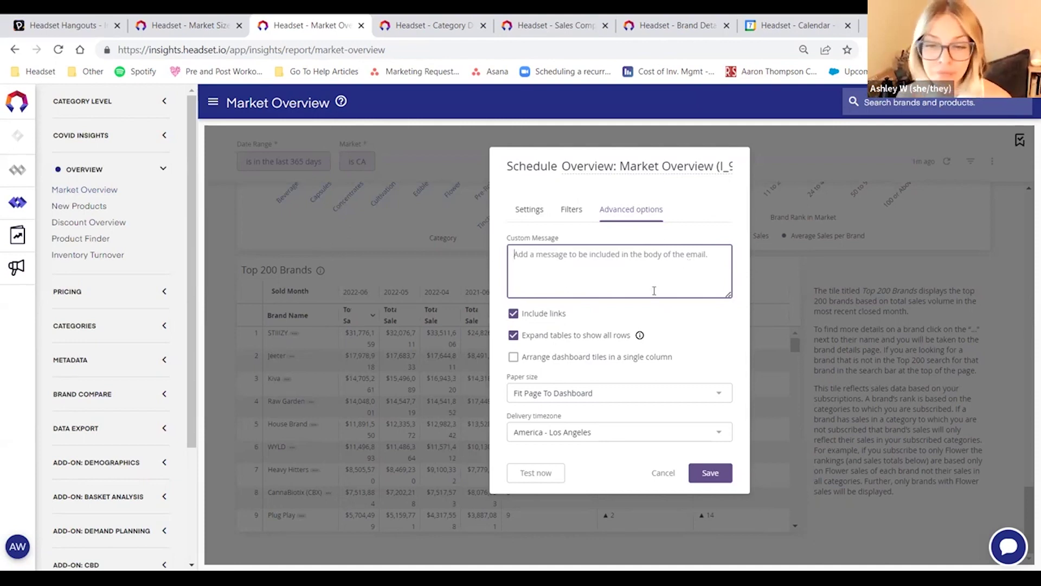
Cancel the scheduled delivery setup and switch to the already open Category Details report.
left_click(671, 476)
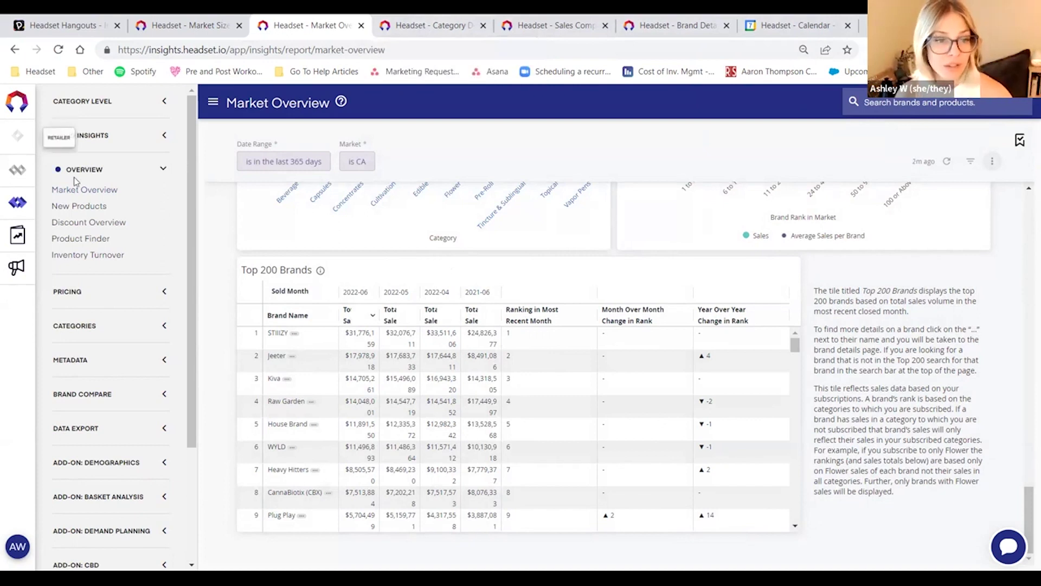
left_click(165, 327)
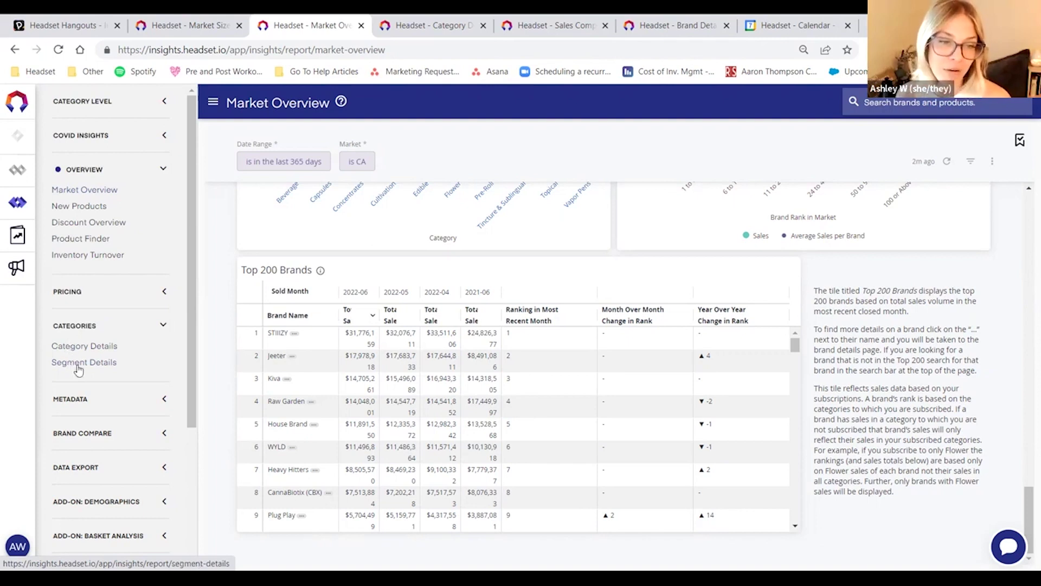
left_click(429, 27)
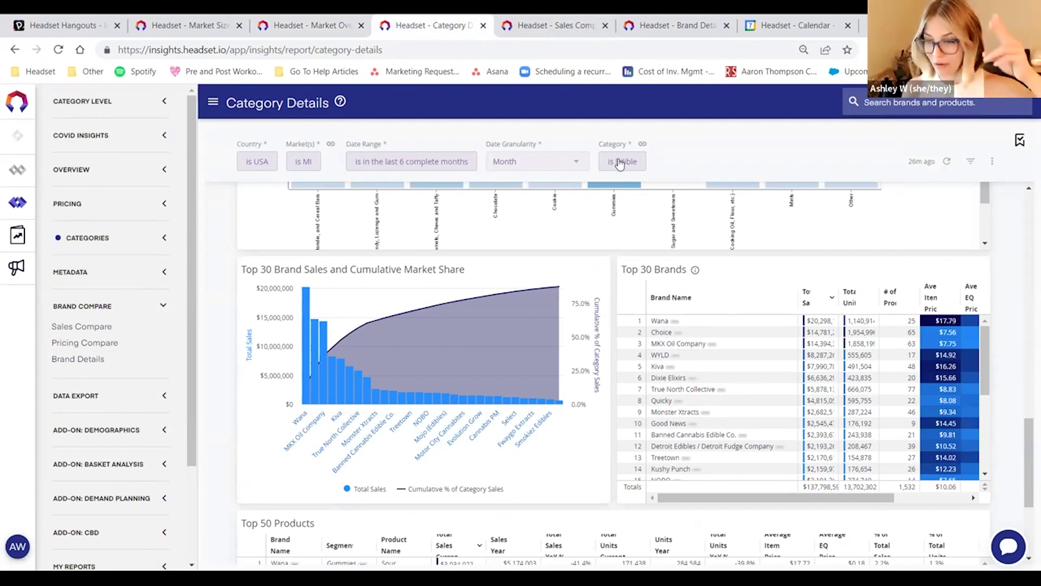
Review the MI Edible category report down to the Top 30 brands, checking individual brands along the cumulative market share curve.
scroll(1004, 332, "up", 15)
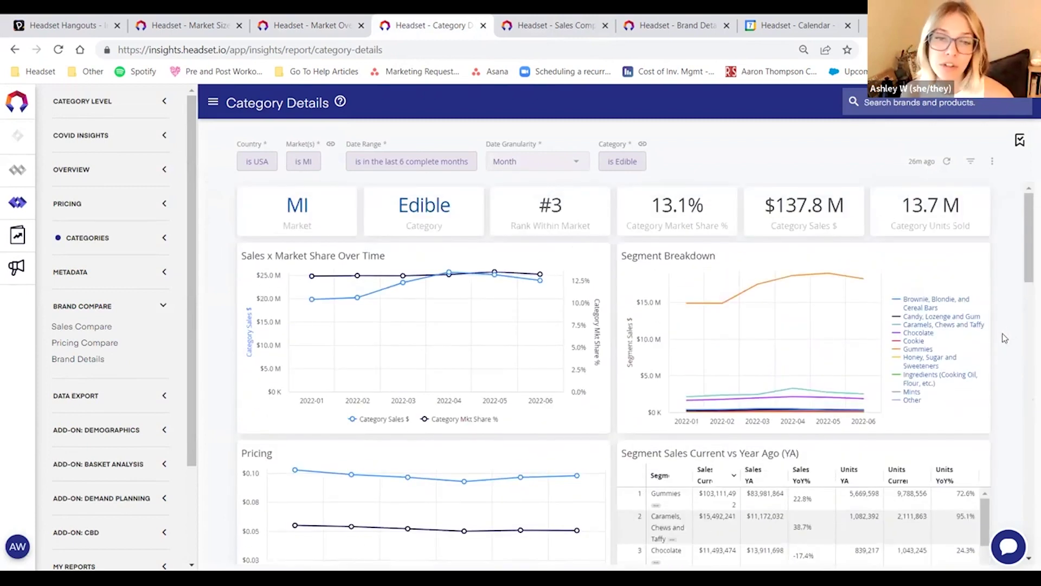
scroll(1005, 338, "down", 15)
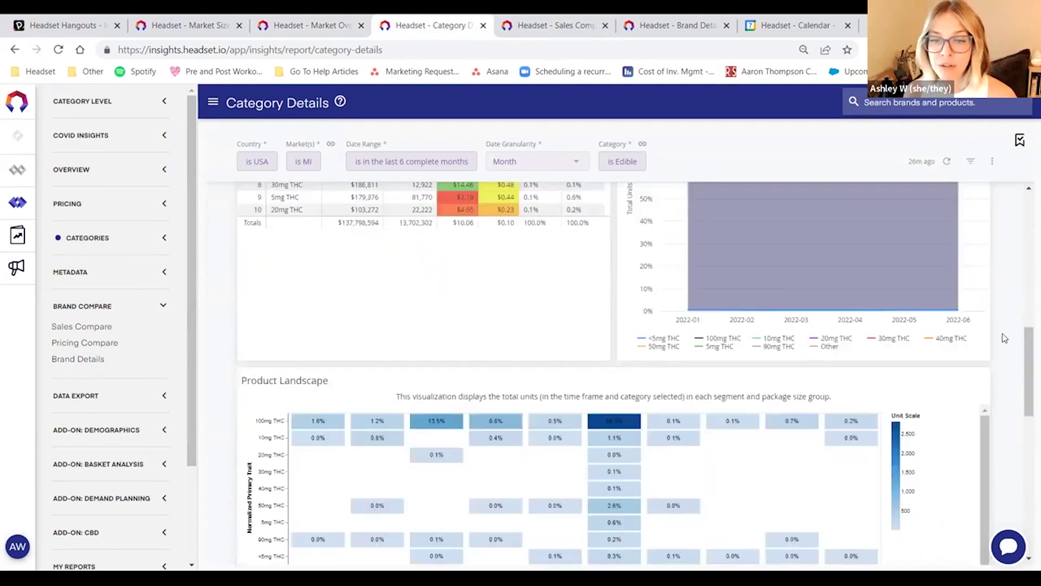
scroll(1005, 338, "down", 3)
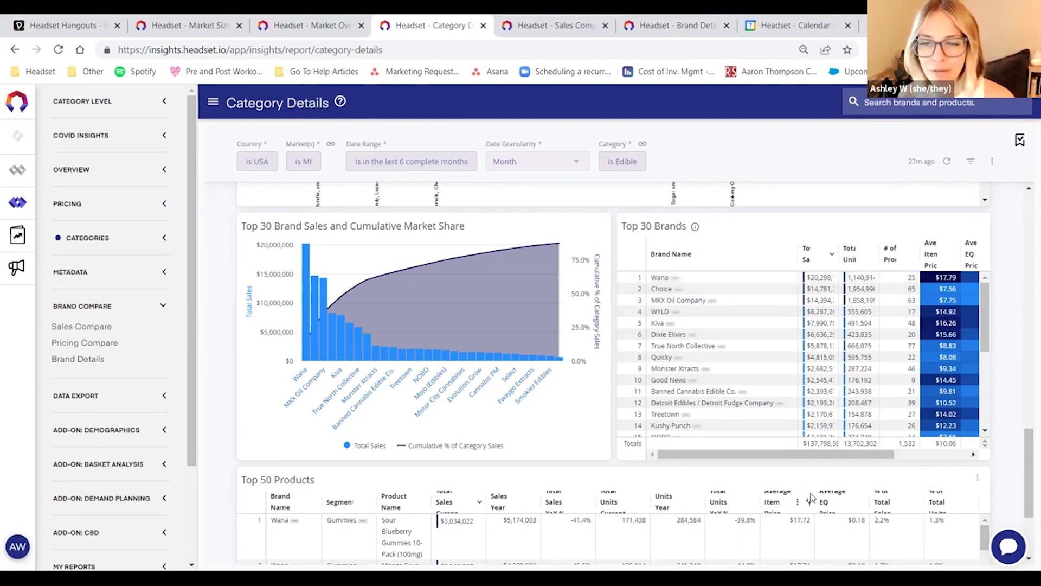
scroll(895, 326, "right", 5)
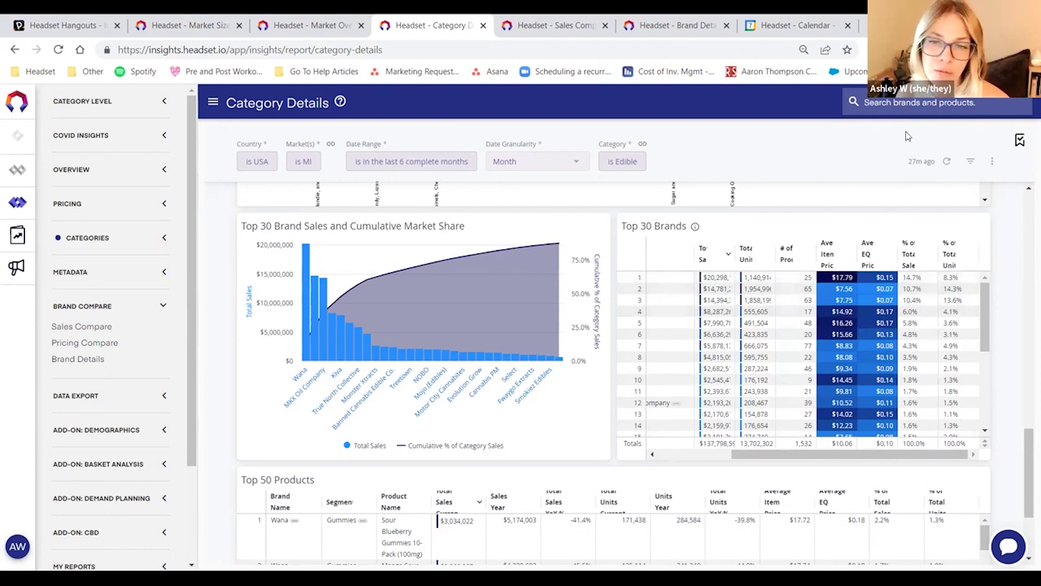
mouse_move(336, 305)
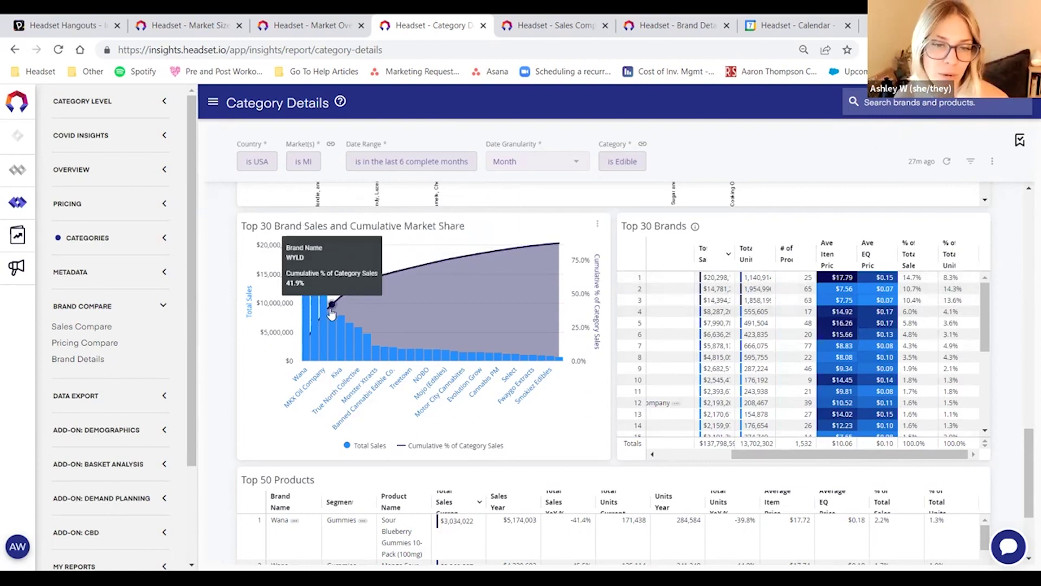
mouse_move(312, 335)
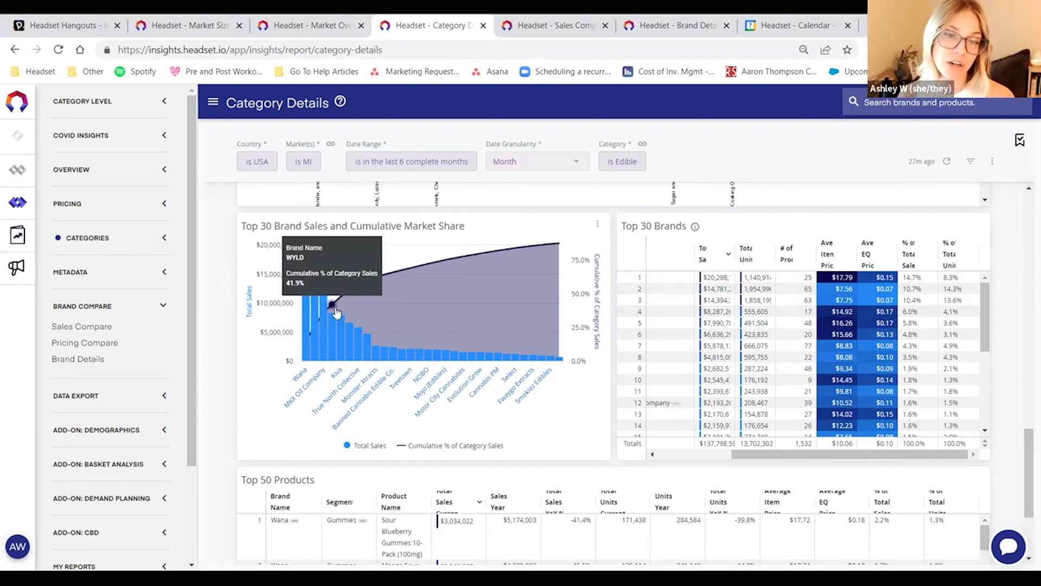
mouse_move(560, 247)
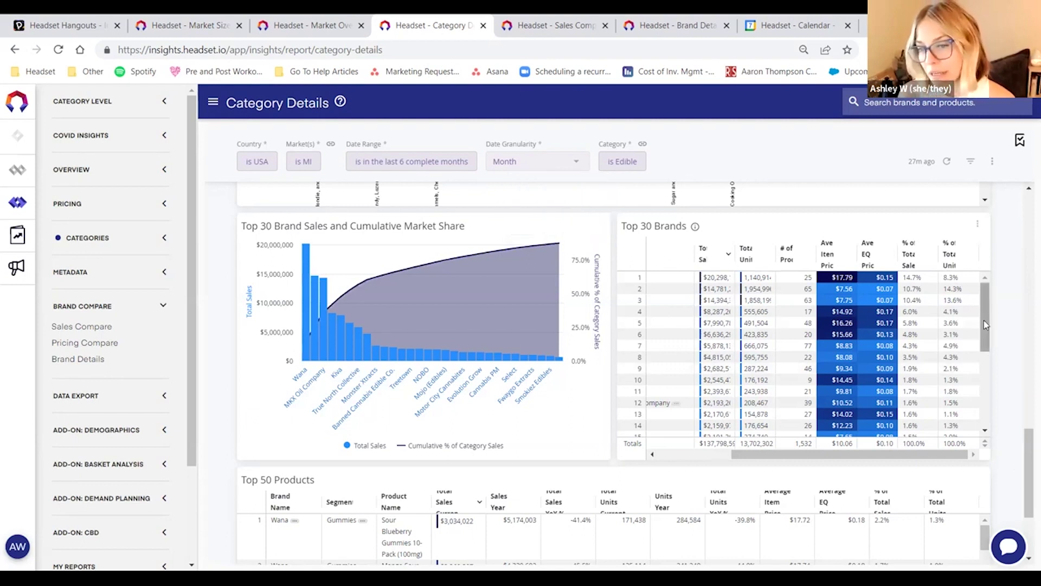
Look through the Top 30 Brands table for MI Edible down to rank 30 and return to its first row.
left_click_drag(984, 324, 1003, 409)
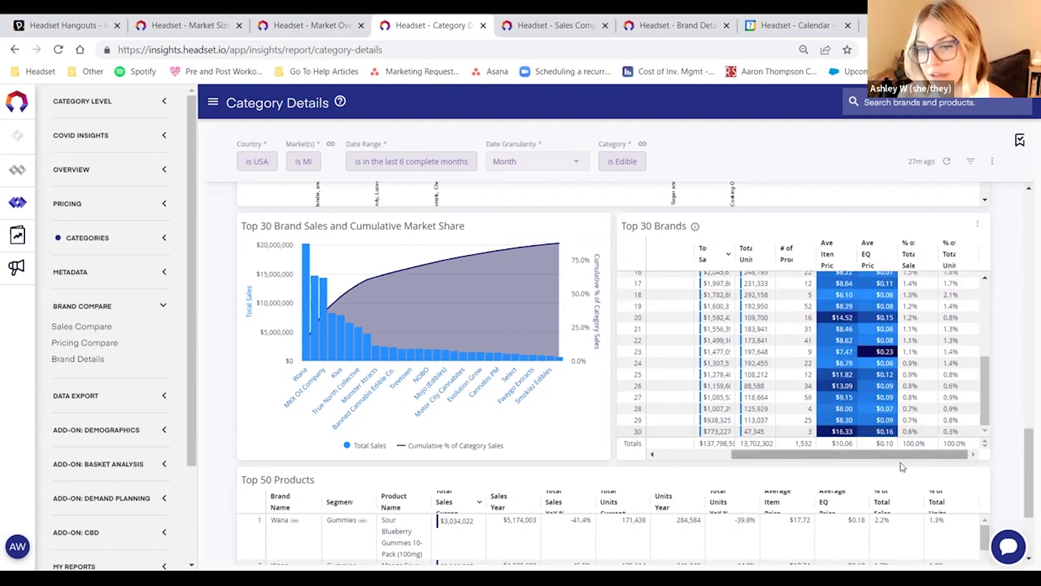
left_click_drag(900, 462, 783, 465)
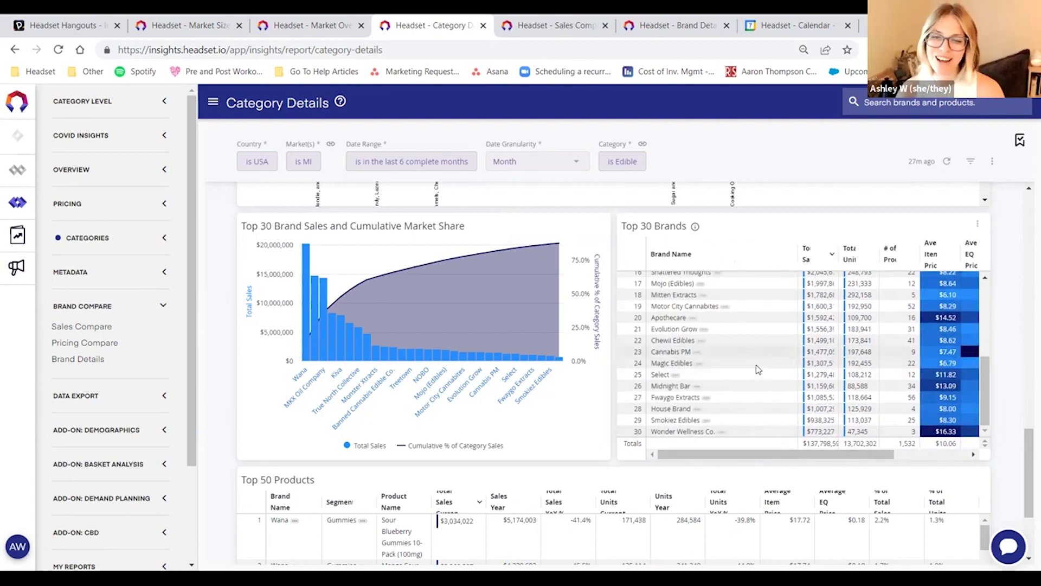
scroll(776, 313, "up", 5)
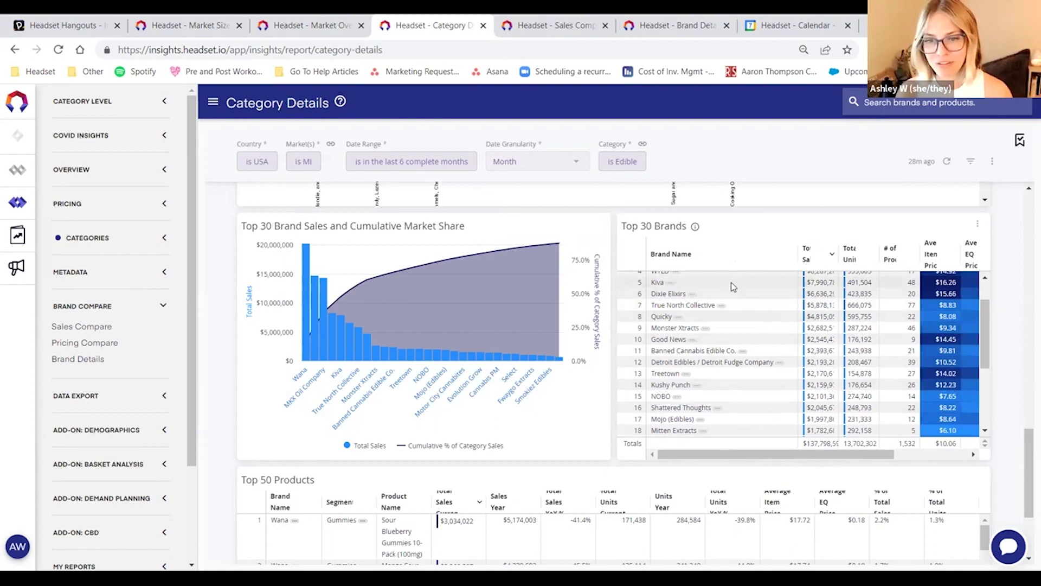
scroll(734, 286, "up", 2)
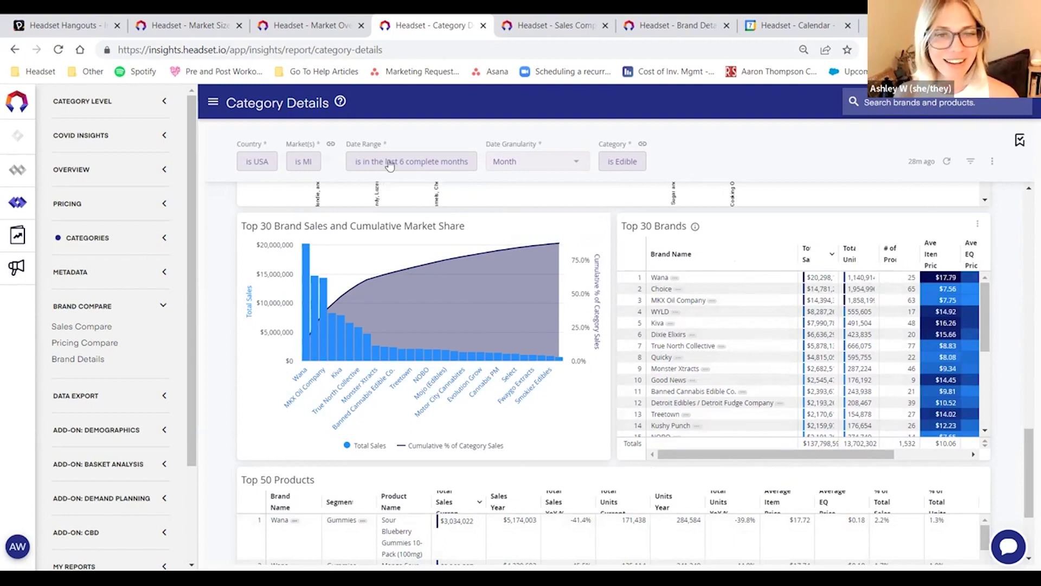
Set the Category Details filters to market CA and category Pre-Roll, and reload the dashboard.
left_click(304, 162)
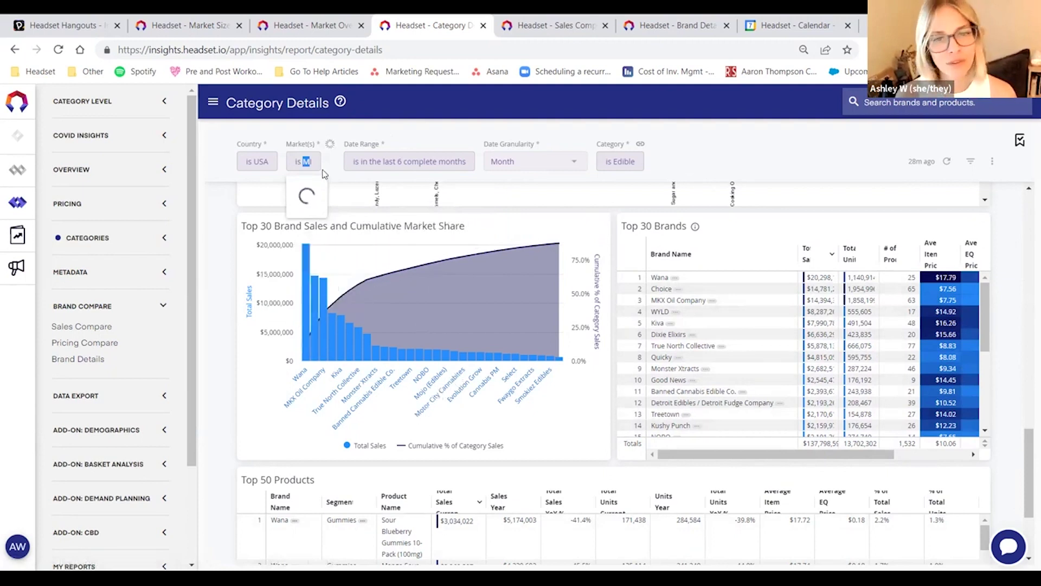
left_click(303, 192)
left_click(304, 224)
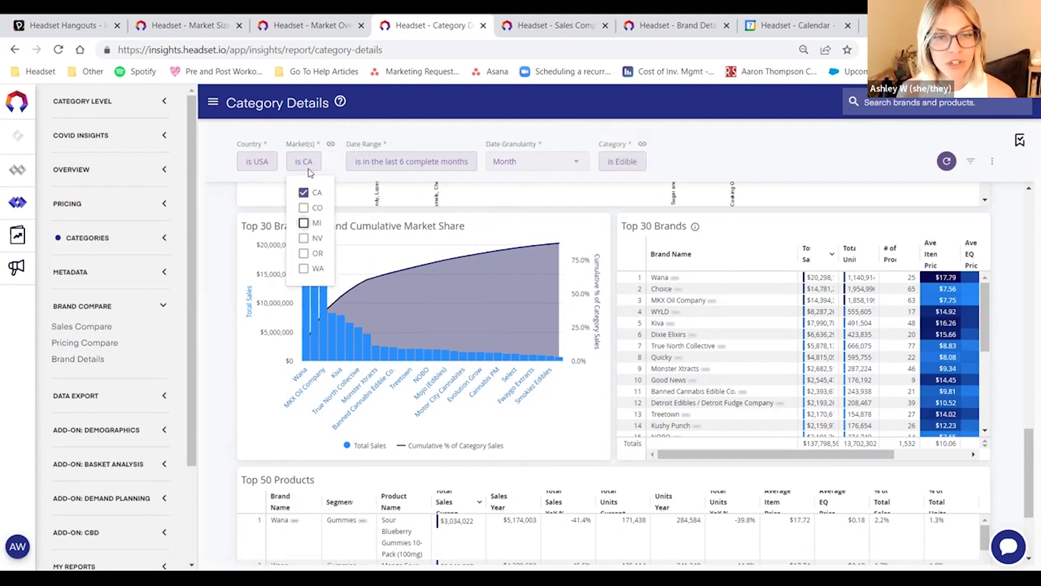
left_click(437, 141)
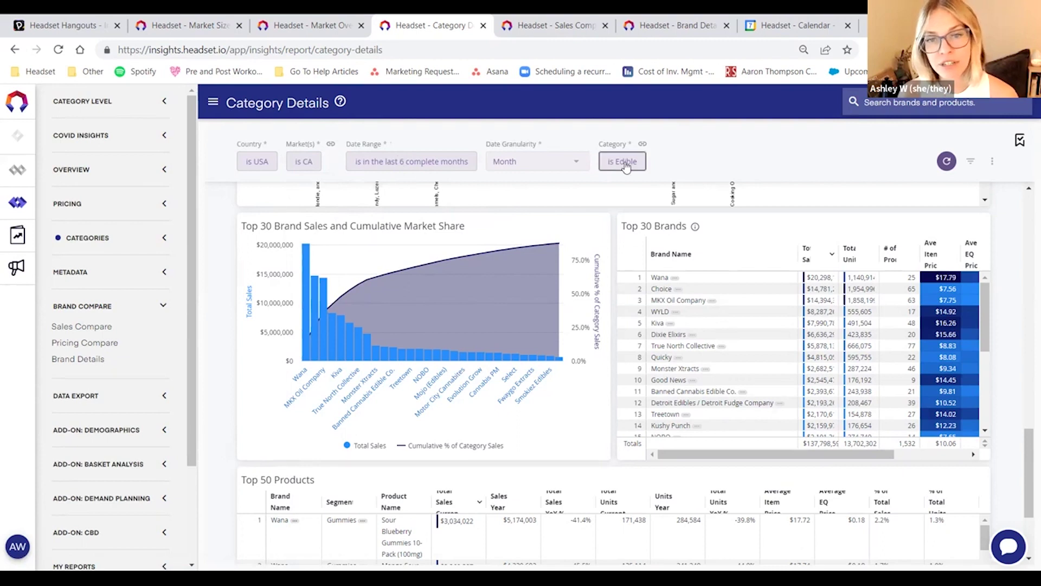
left_click(625, 164)
left_click(638, 299)
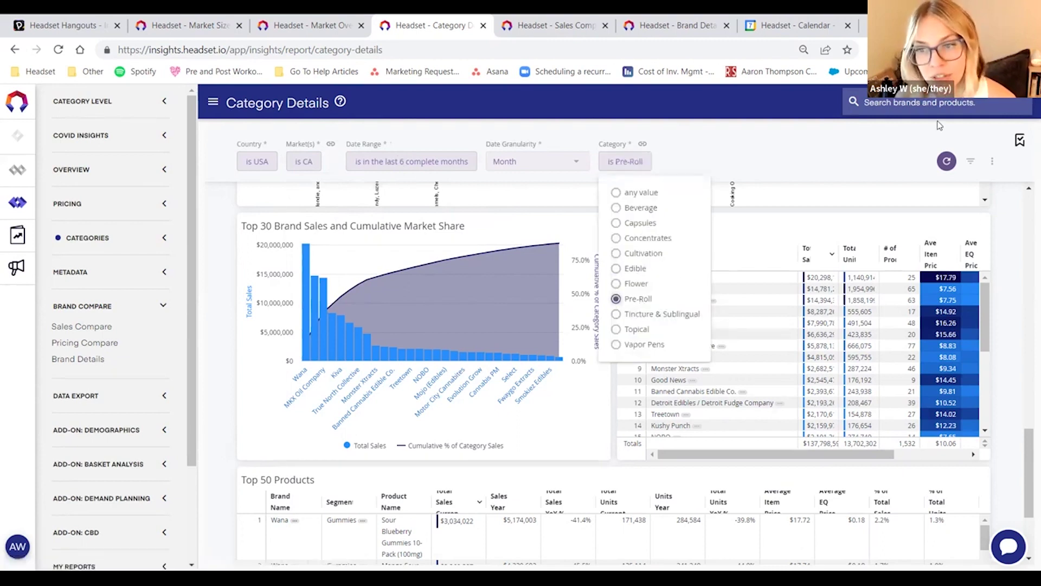
left_click(946, 161)
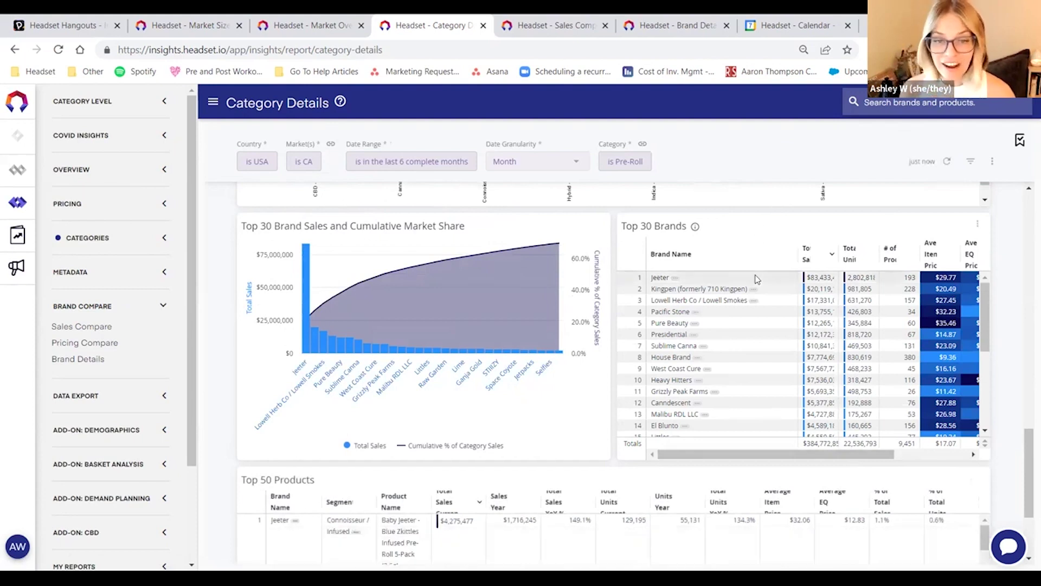
Examine the CA Pre-Roll Top 30 Brands table, including share columns and lower ranks, and the cumulative market share curve.
left_click_drag(844, 450, 918, 447)
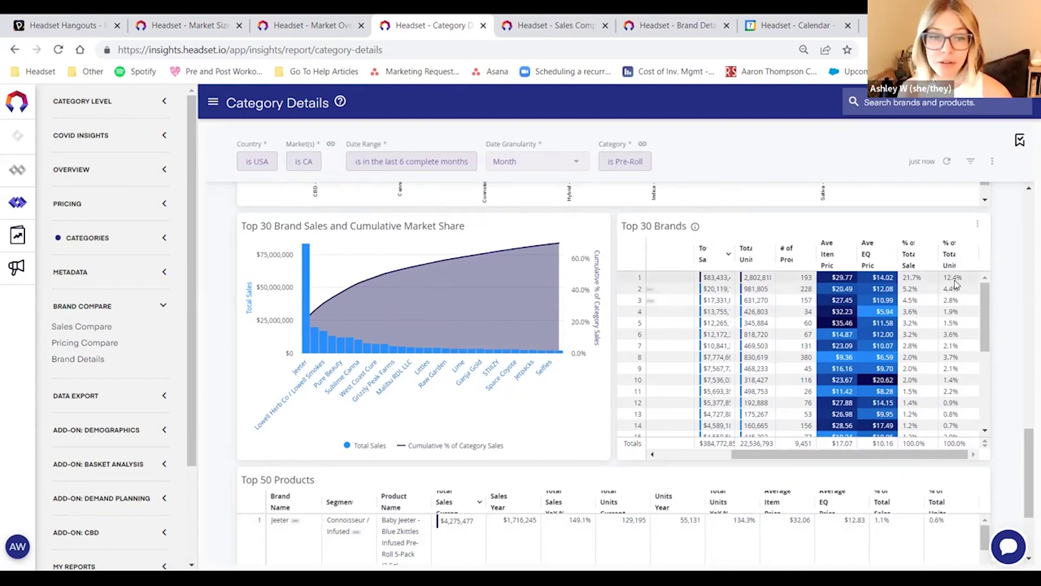
left_click_drag(943, 455, 784, 485)
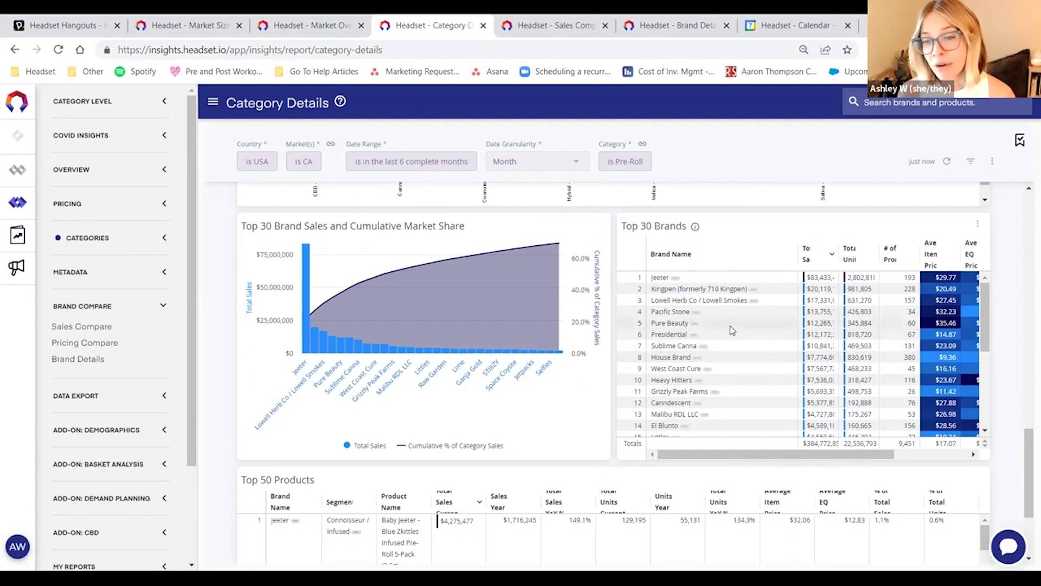
scroll(730, 326, "down", 2)
scroll(736, 344, "down", 3)
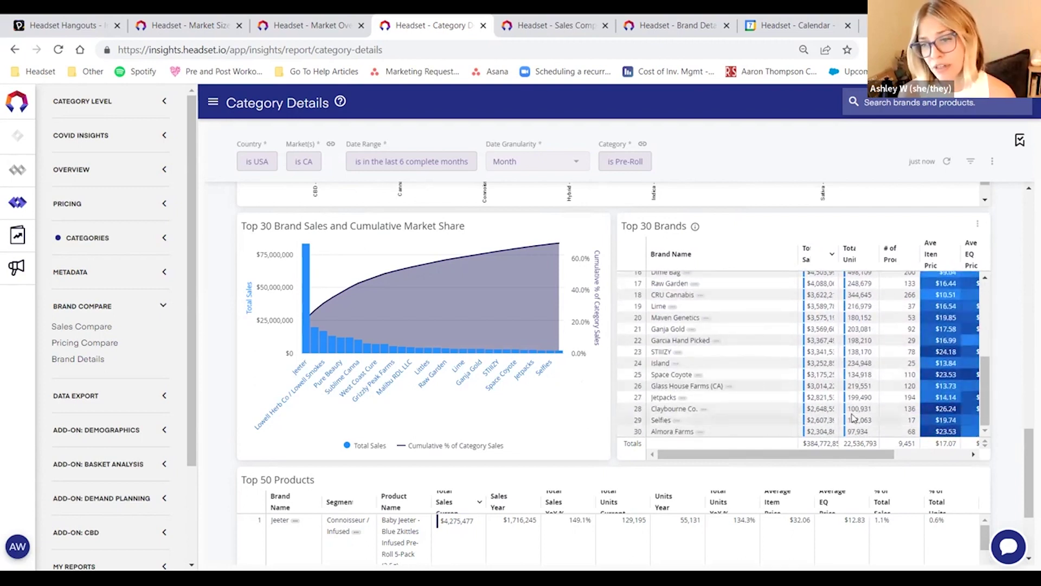
scroll(848, 415, "up", 5)
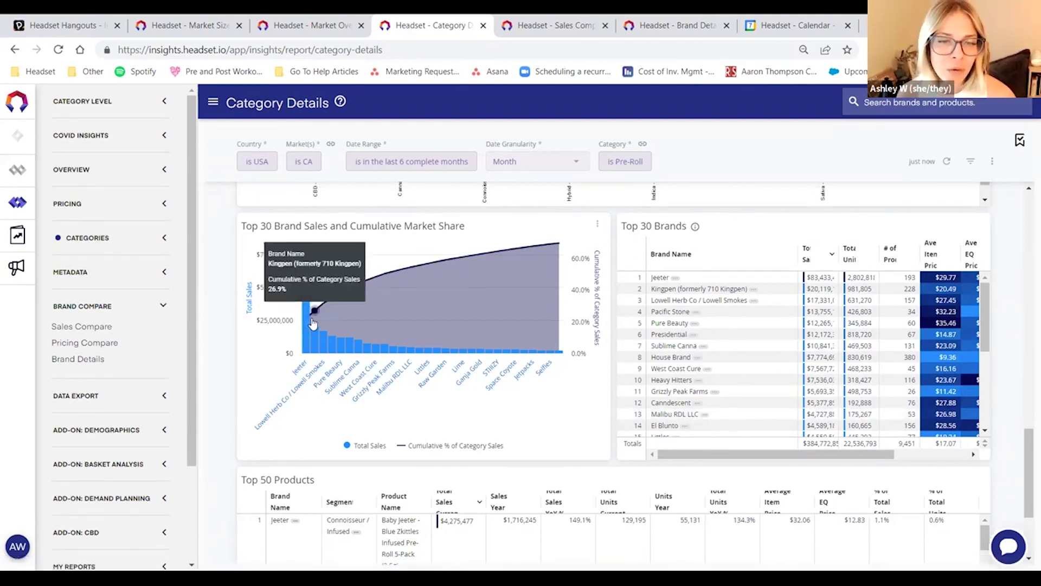
mouse_move(333, 310)
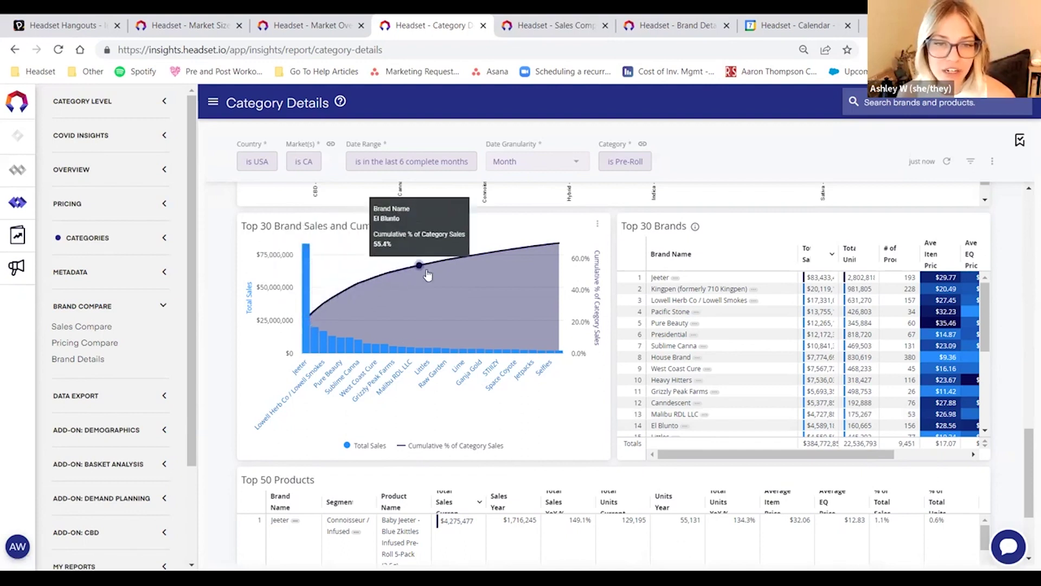
mouse_move(560, 254)
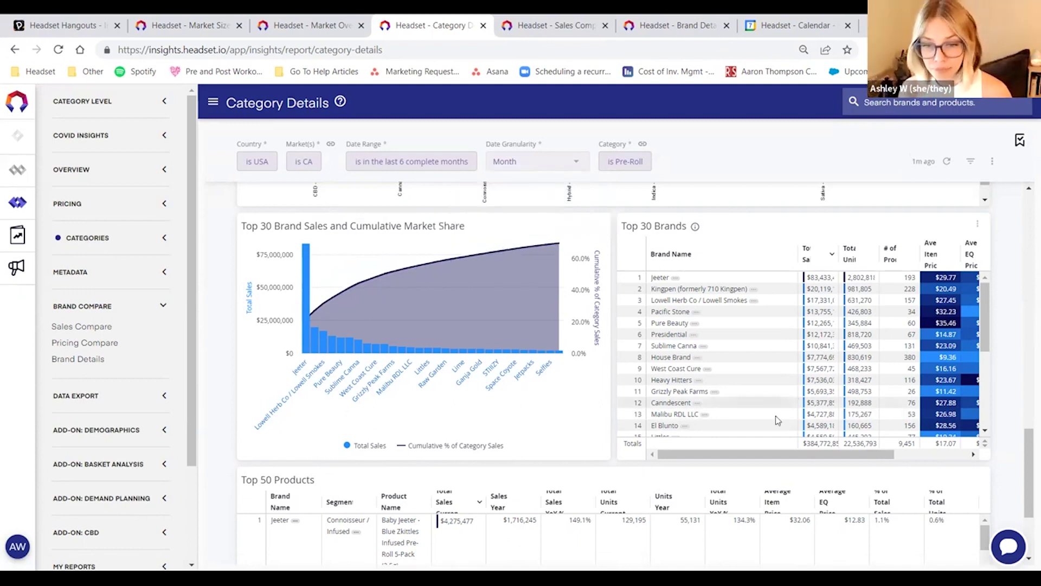
Download the Top 30 Brands table's data as an Excel Spreadsheet (Excel 2007 or later).
left_click(979, 229)
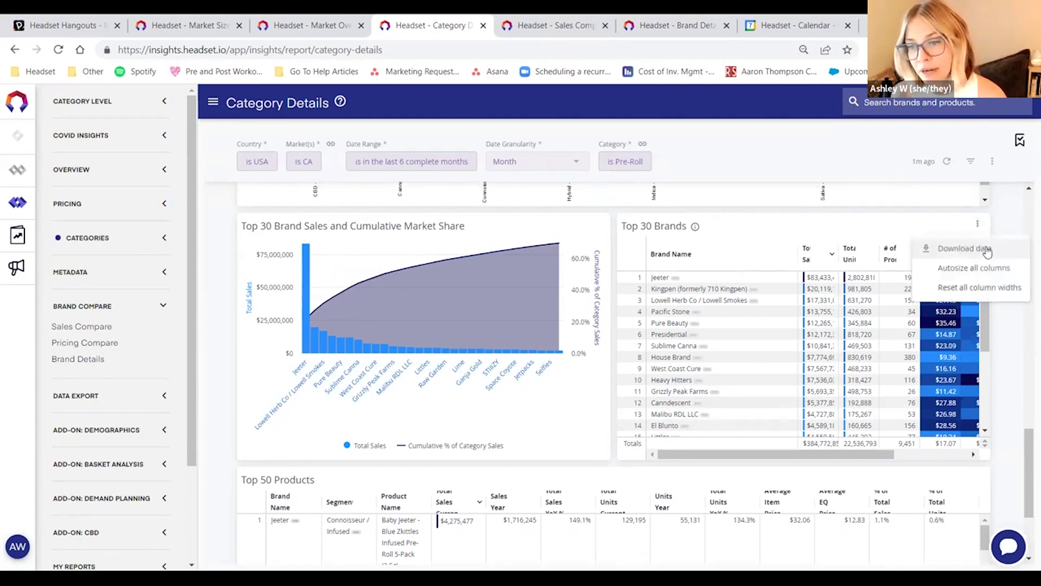
left_click(987, 253)
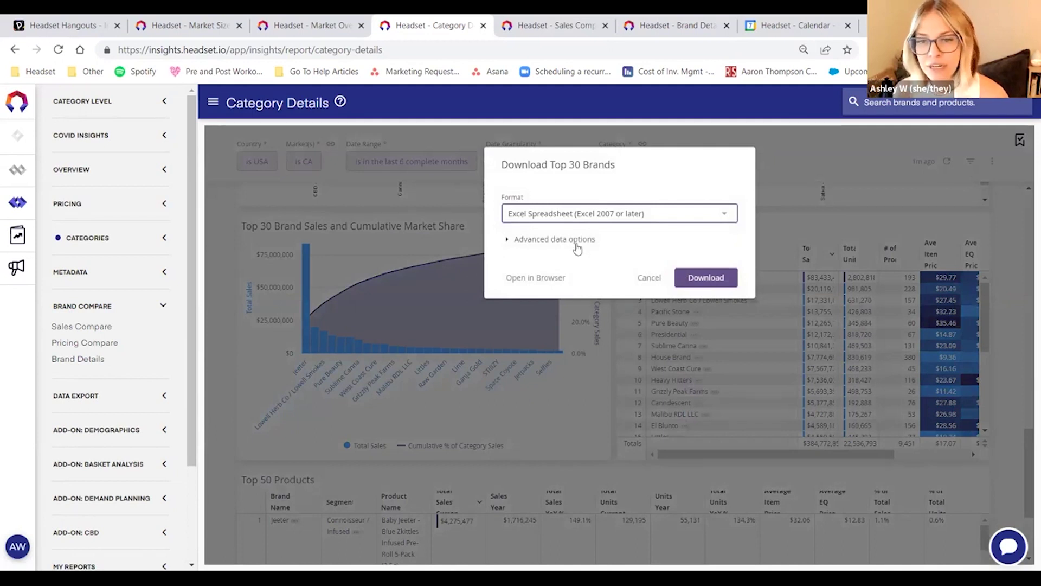
left_click(713, 287)
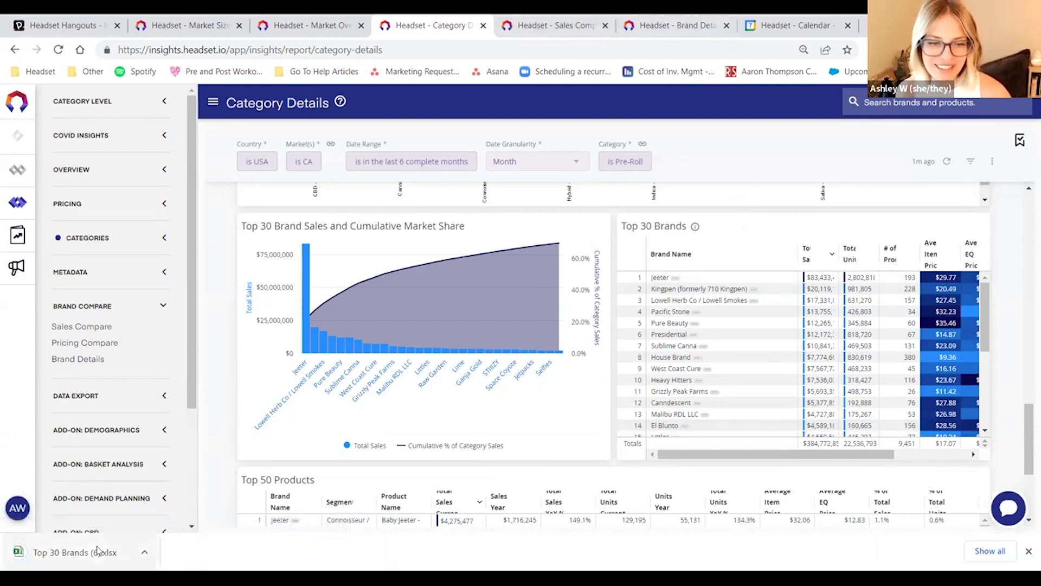
Switch to the Sales Compare report, check the brands selected in its Brands filter, and hide the report navigation.
left_click(586, 28)
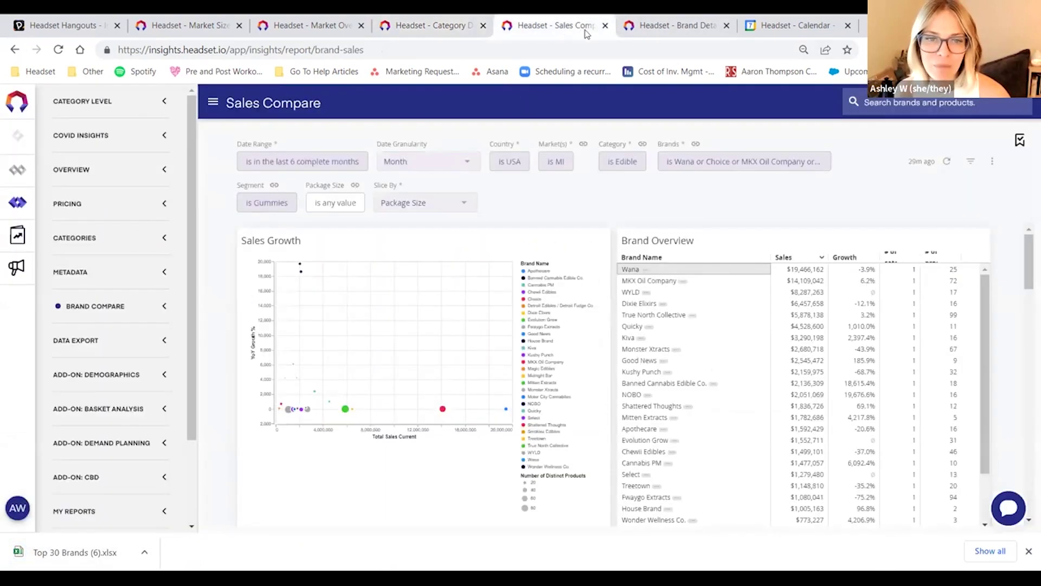
left_click(165, 309)
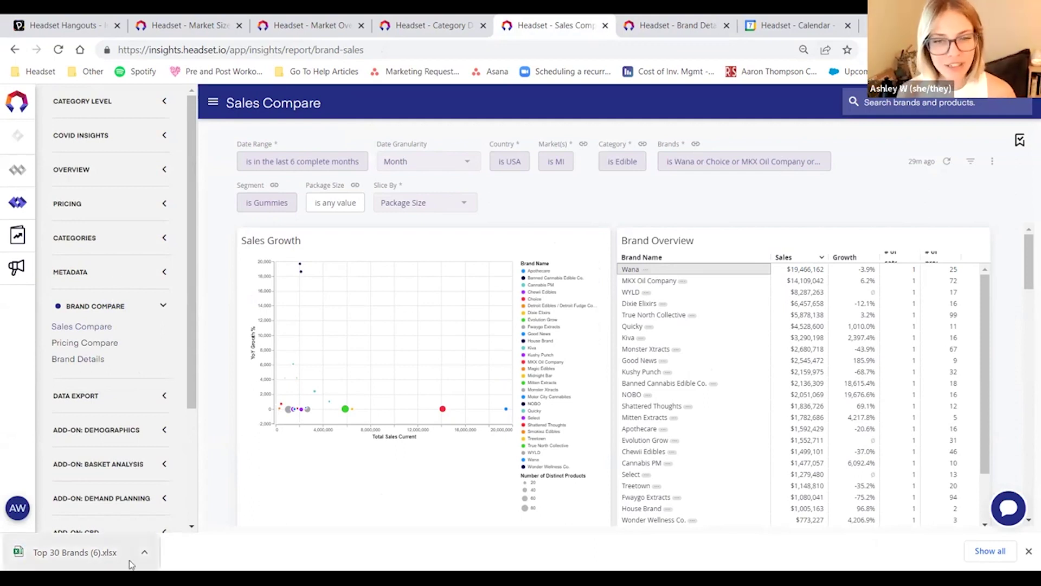
left_click(702, 167)
scroll(785, 206, "down", 5)
scroll(795, 208, "down", 3)
left_click(213, 102)
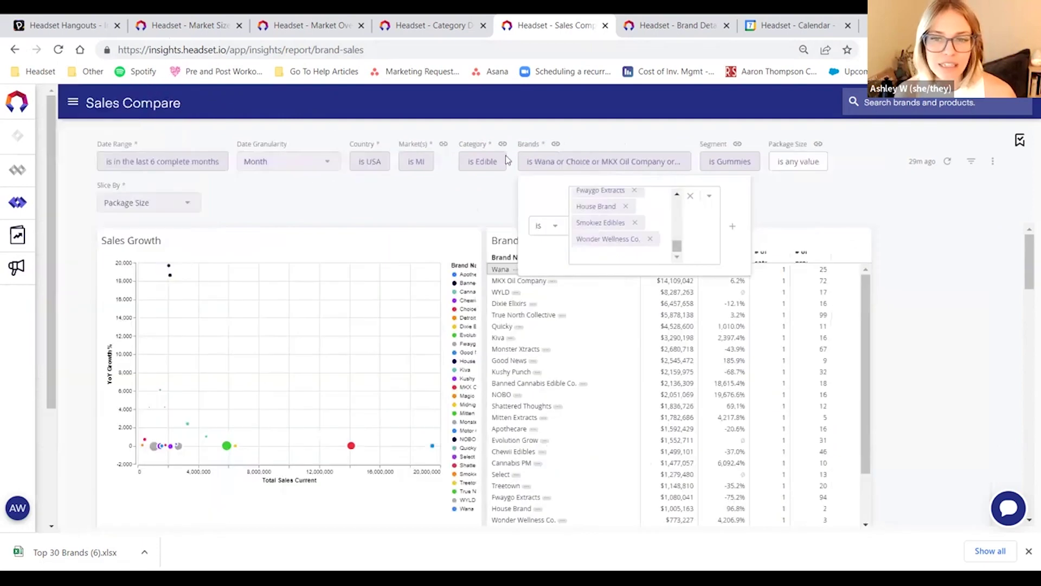
left_click(748, 211)
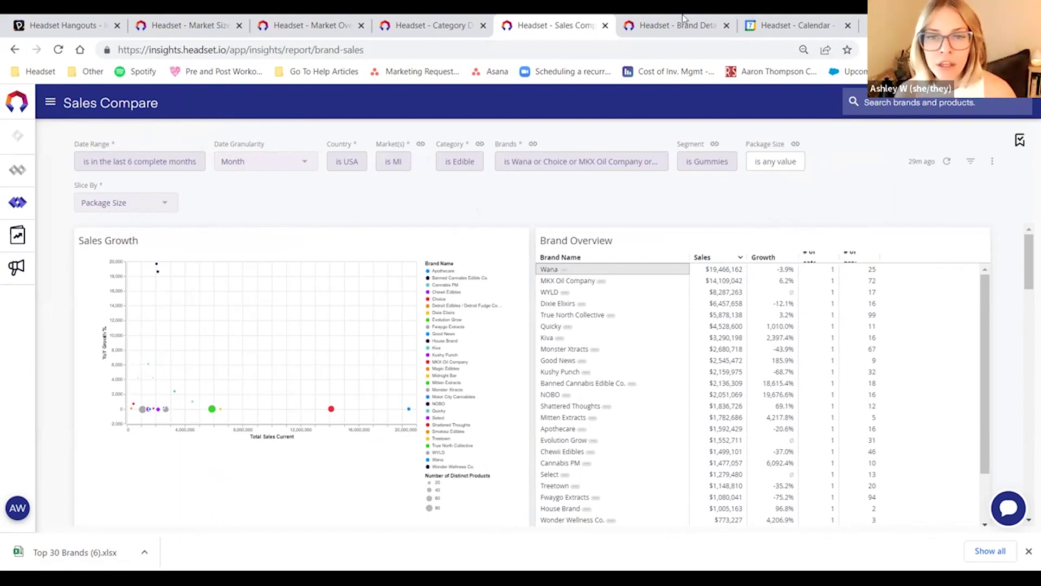
Look through the brands selected in the Sales Compare Brands filter and the further brands available to add.
left_click(602, 173)
scroll(642, 229, "down", 10)
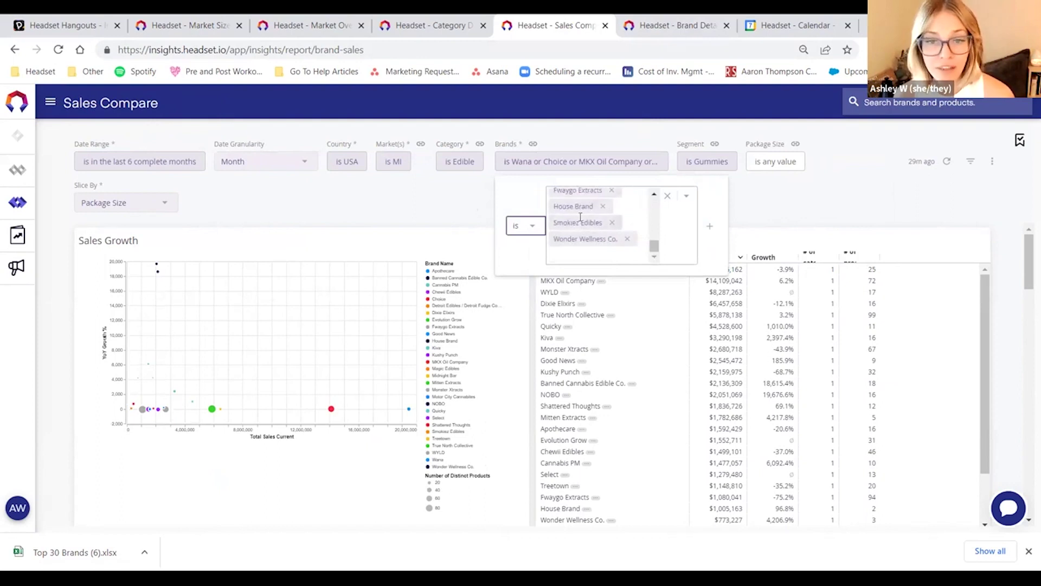
left_click(578, 251)
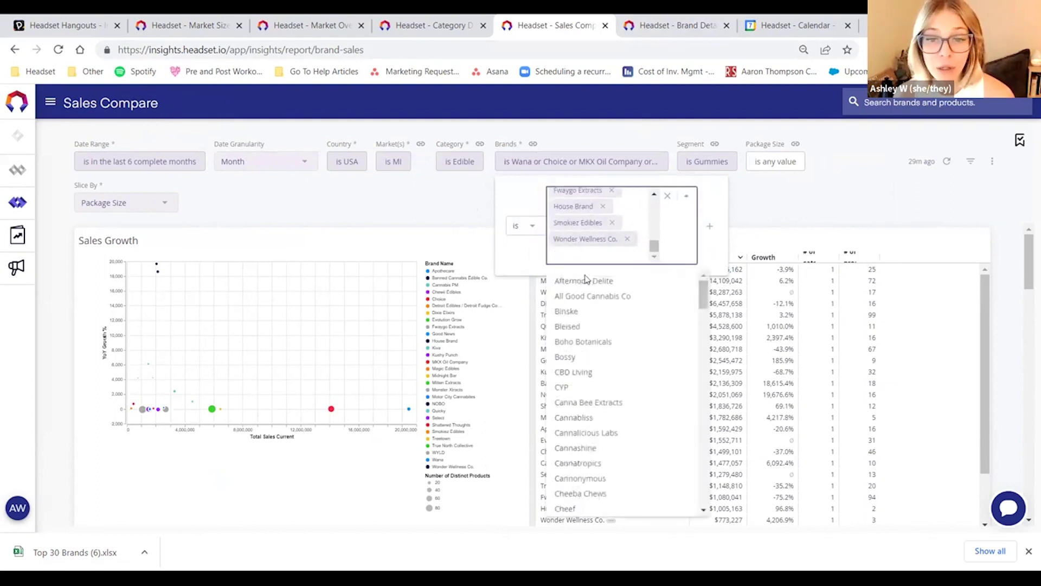
scroll(616, 376, "down", 15)
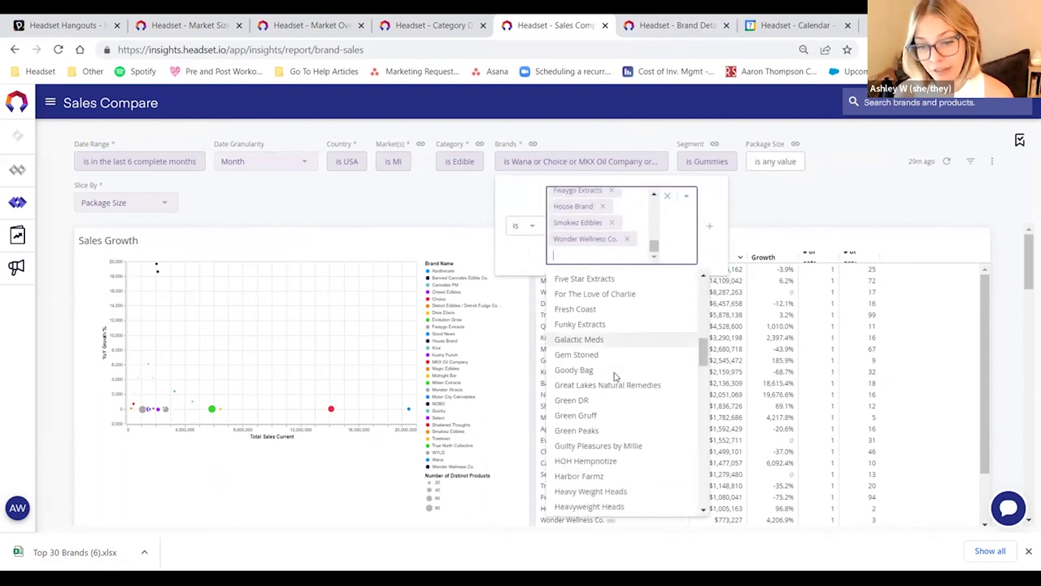
left_click(382, 198)
left_click(659, 169)
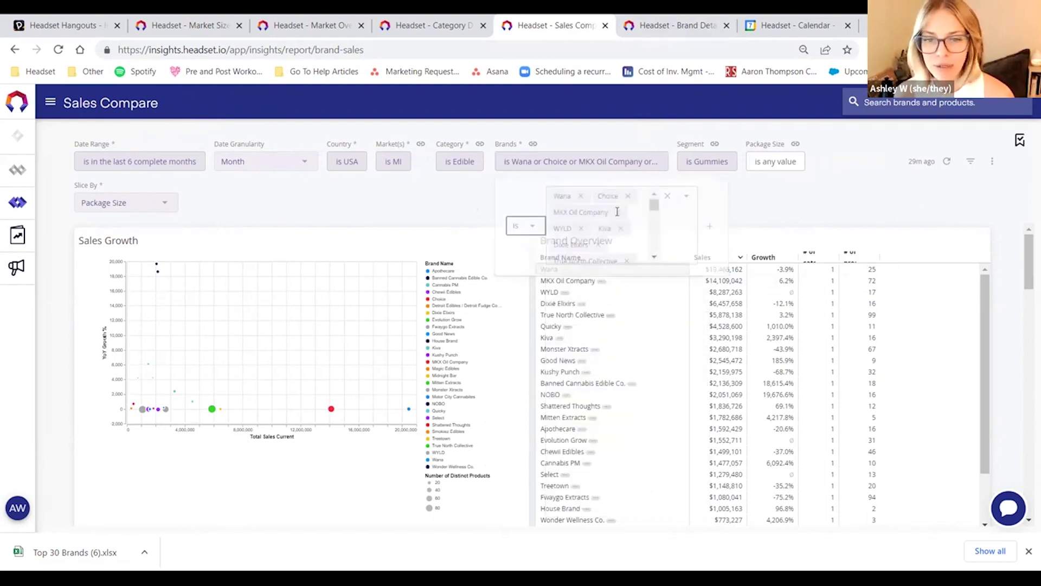
left_click(455, 201)
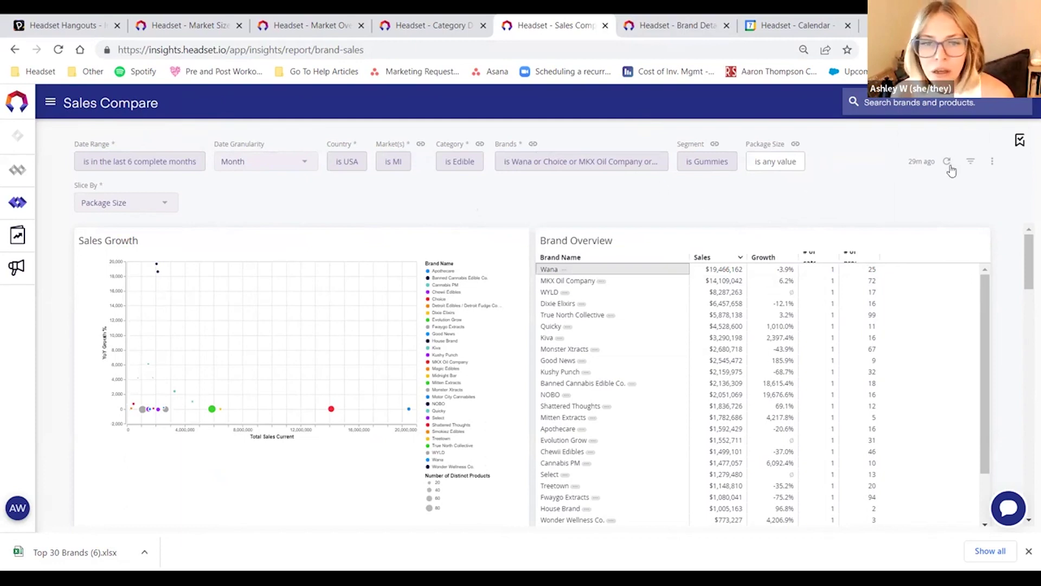
Check the Segment filter's selection, view the CA Pre-Roll Category Details report, and return to Sales Compare.
left_click(711, 165)
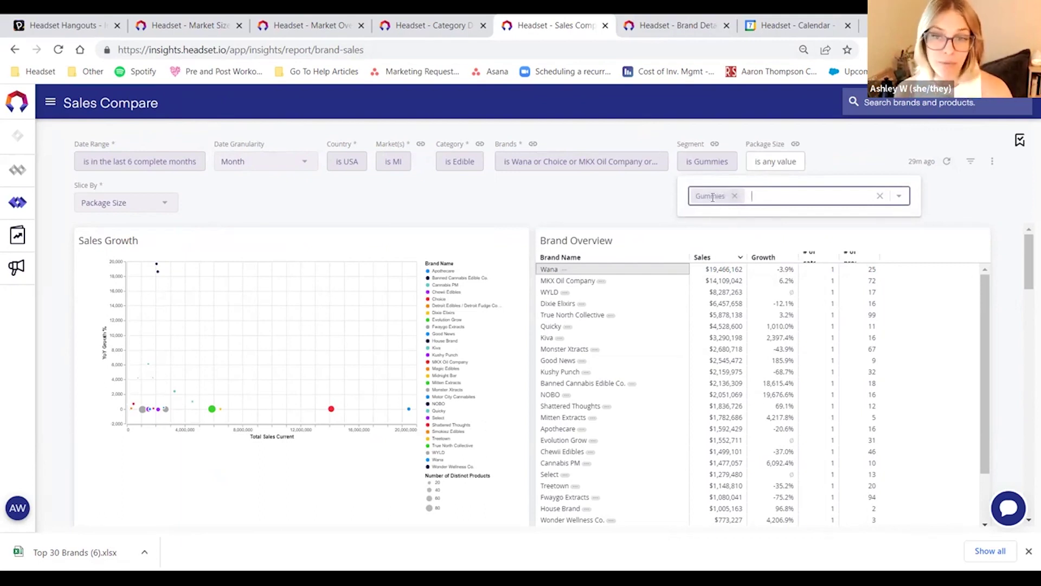
left_click(440, 25)
scroll(743, 264, "up", 15)
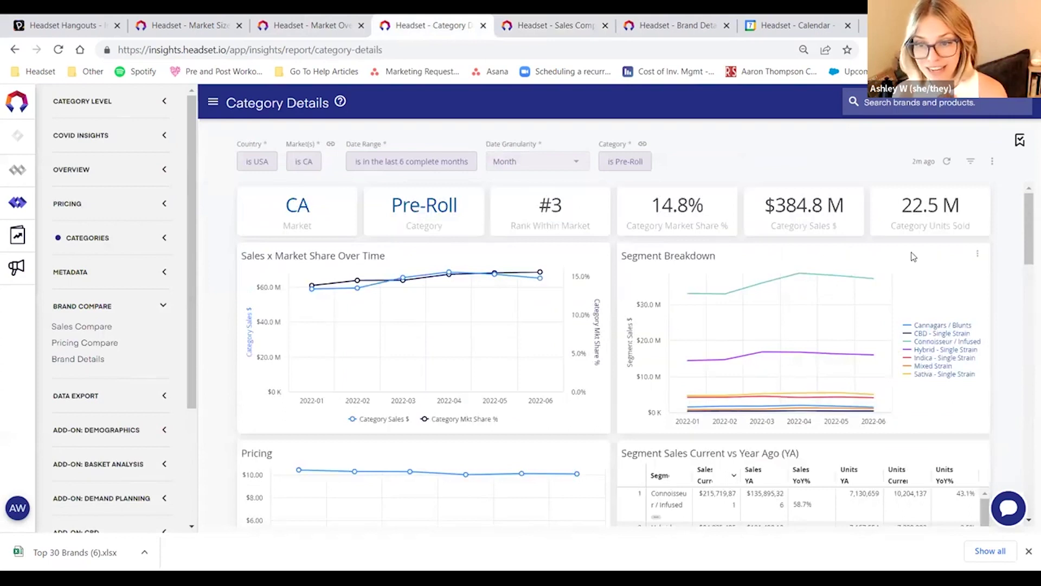
left_click(530, 23)
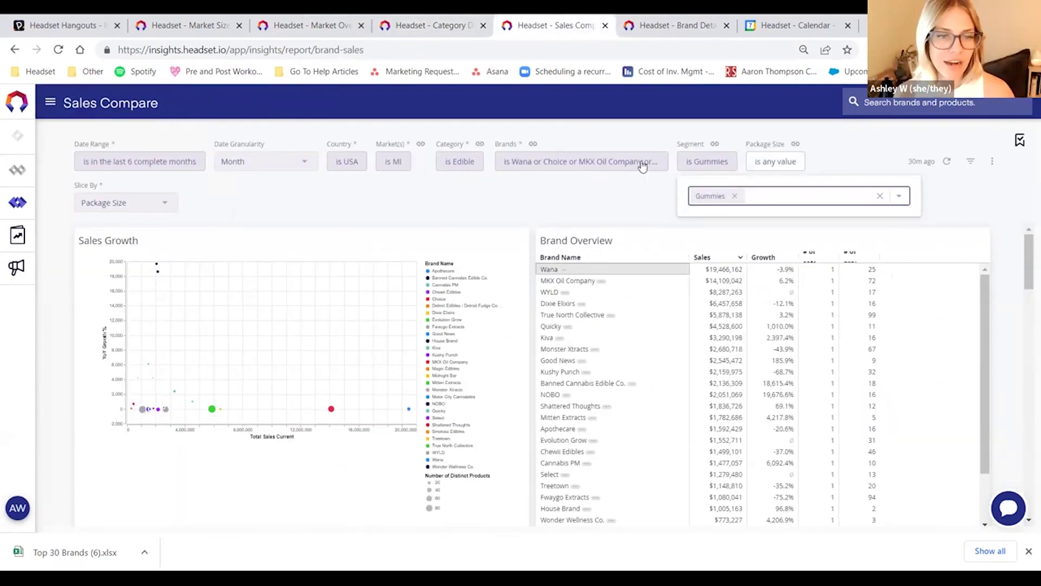
left_click(563, 209)
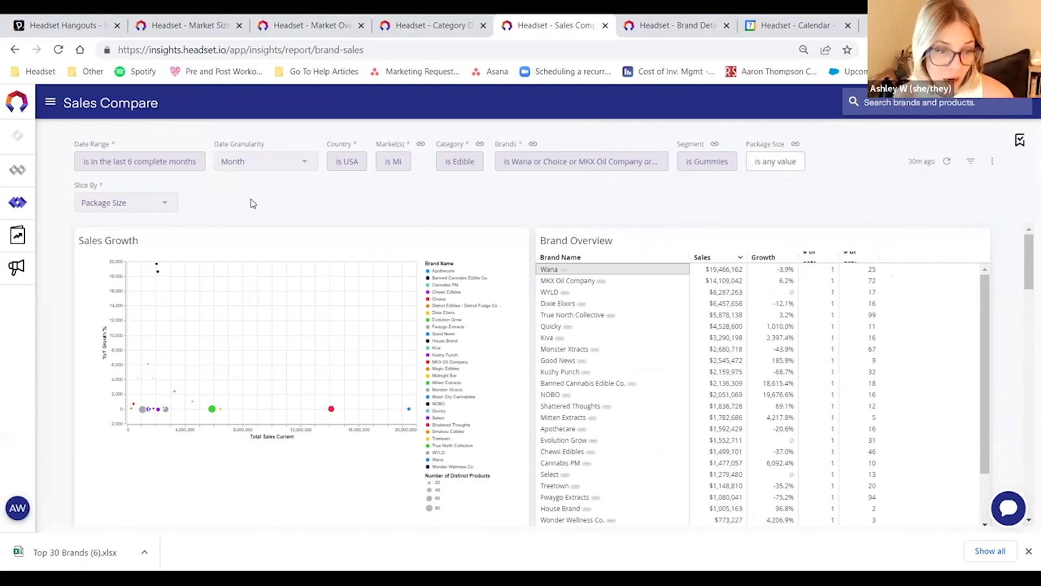
Enlarge the Sales Compare page and hide the report navigation.
scroll(469, 239, "down", 1)
scroll(469, 255, "down", 2)
scroll(468, 261, "up", 2)
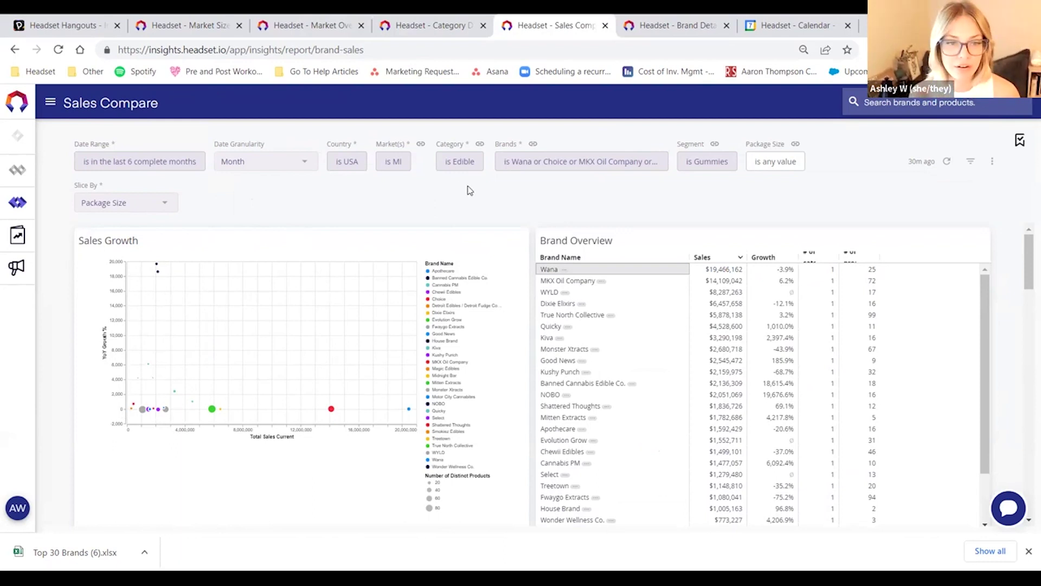
key("ctrl+plus")
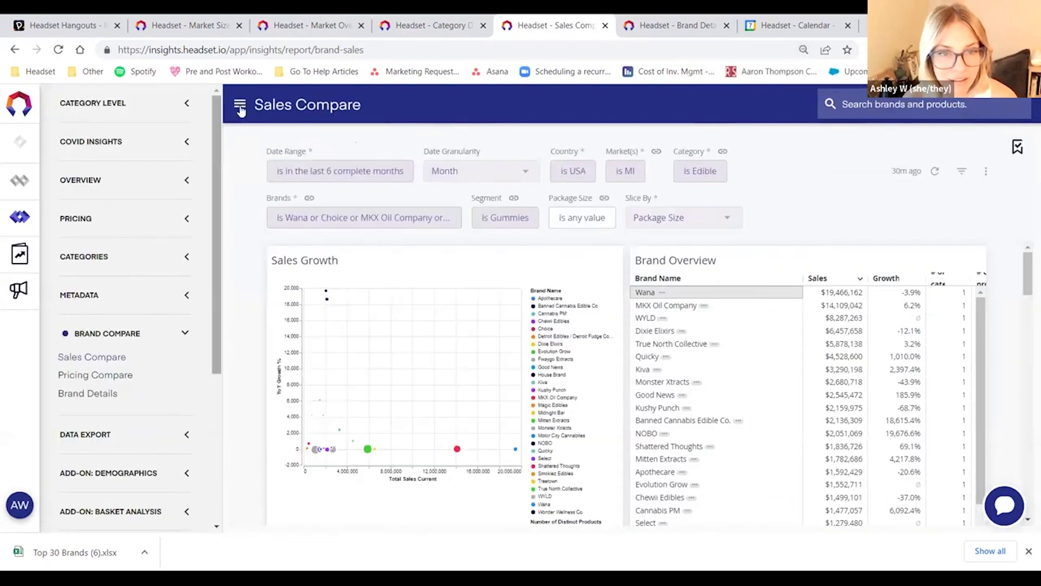
left_click(243, 108)
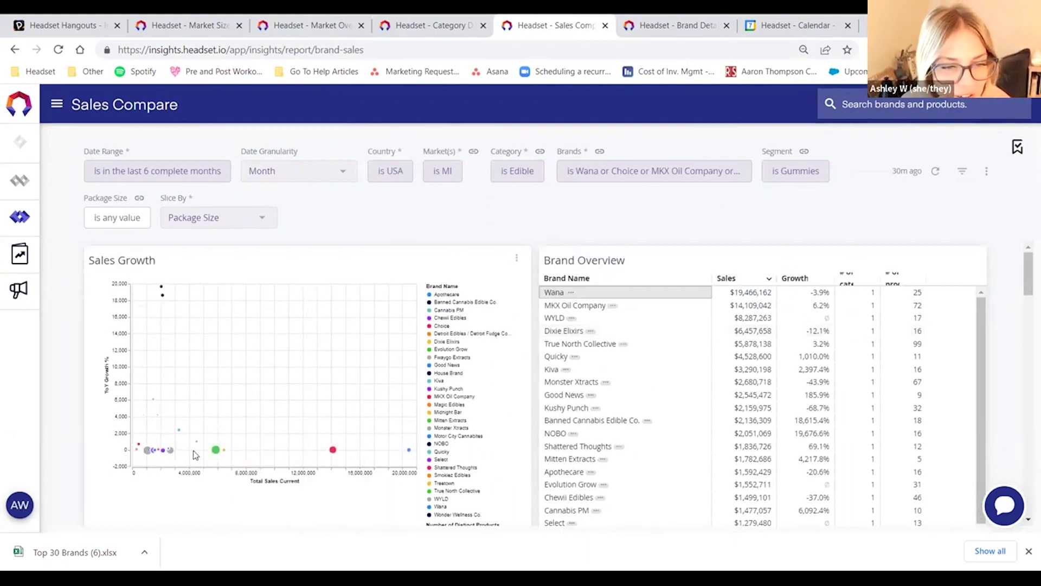
Inspect individual brand points in the Sales Growth chart, including the highest-selling brand and the brands with the strongest year-over-year growth.
mouse_move(409, 451)
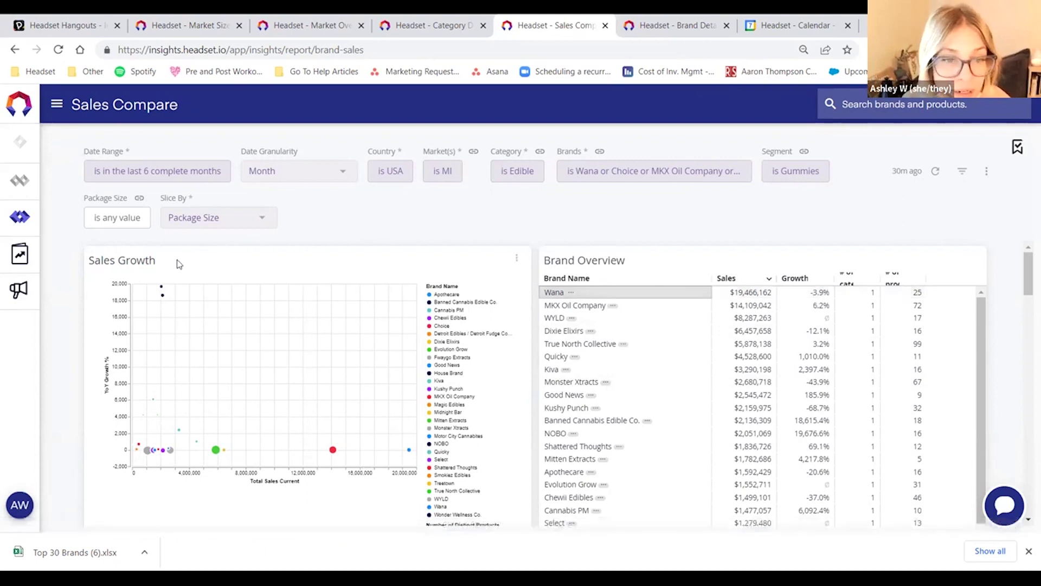
mouse_move(161, 289)
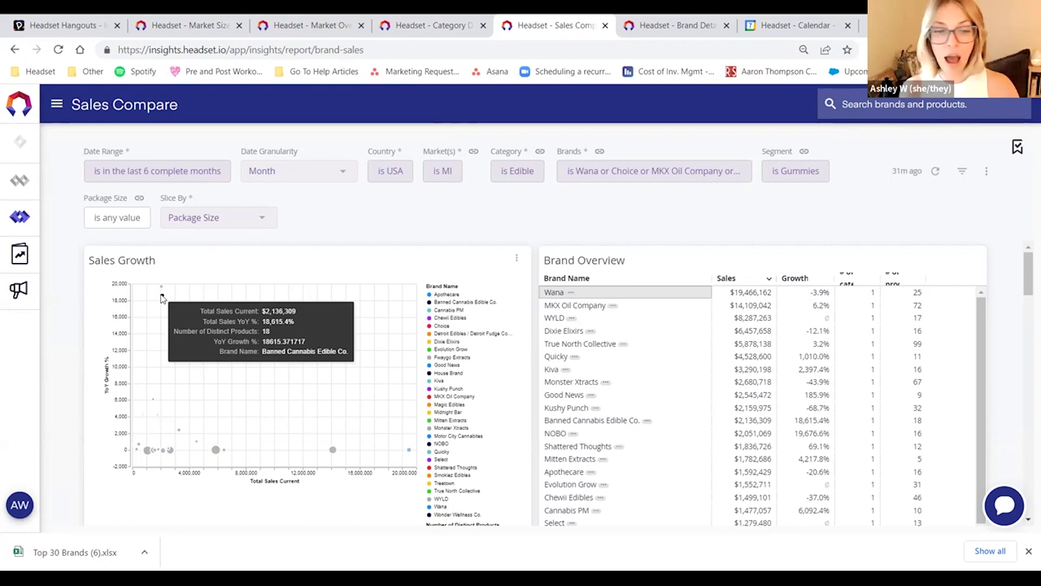
mouse_move(154, 400)
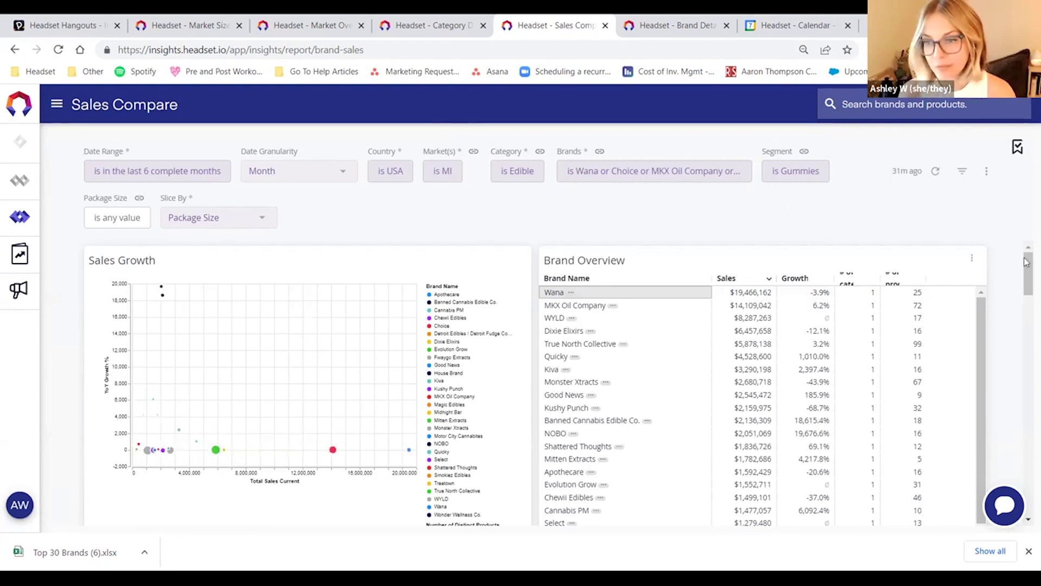
left_click_drag(1027, 284, 1026, 291)
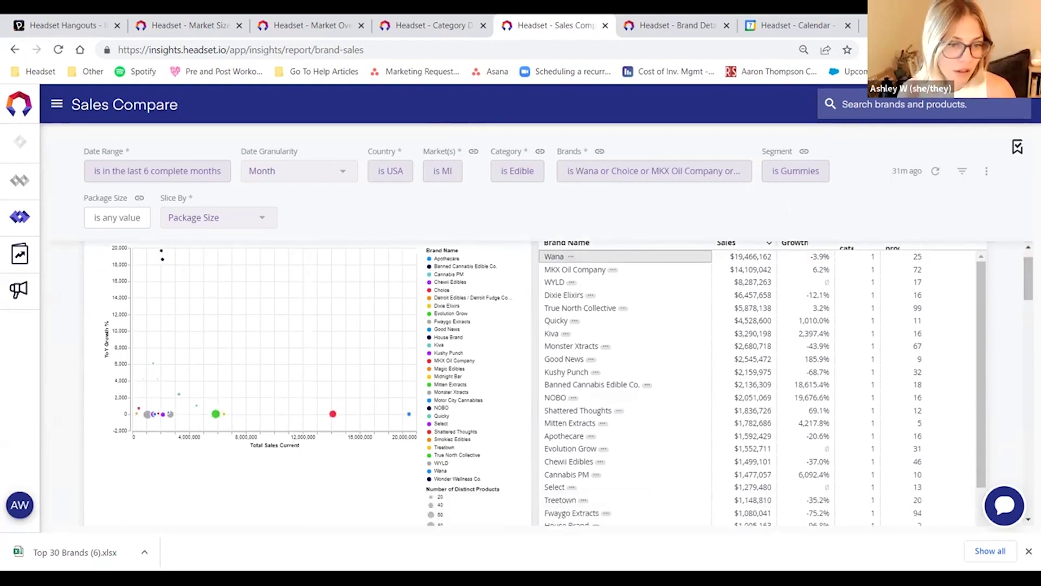
Open the downloaded Top 30 Brands (6).xlsx in Excel and copy the brand names in cells B2:B31.
left_click(100, 544)
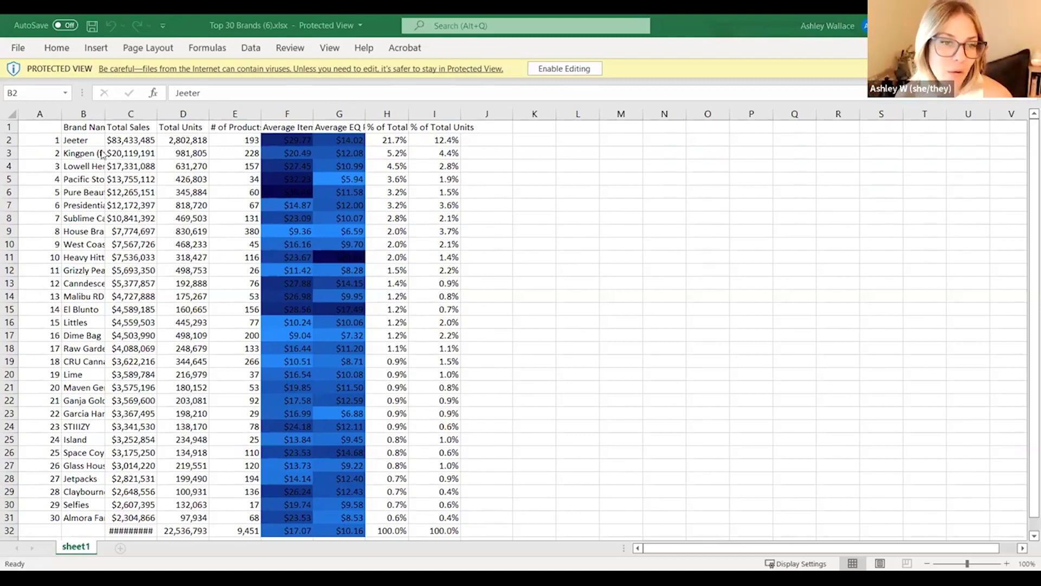
left_click_drag(80, 144, 77, 518)
key("ctrl+c")
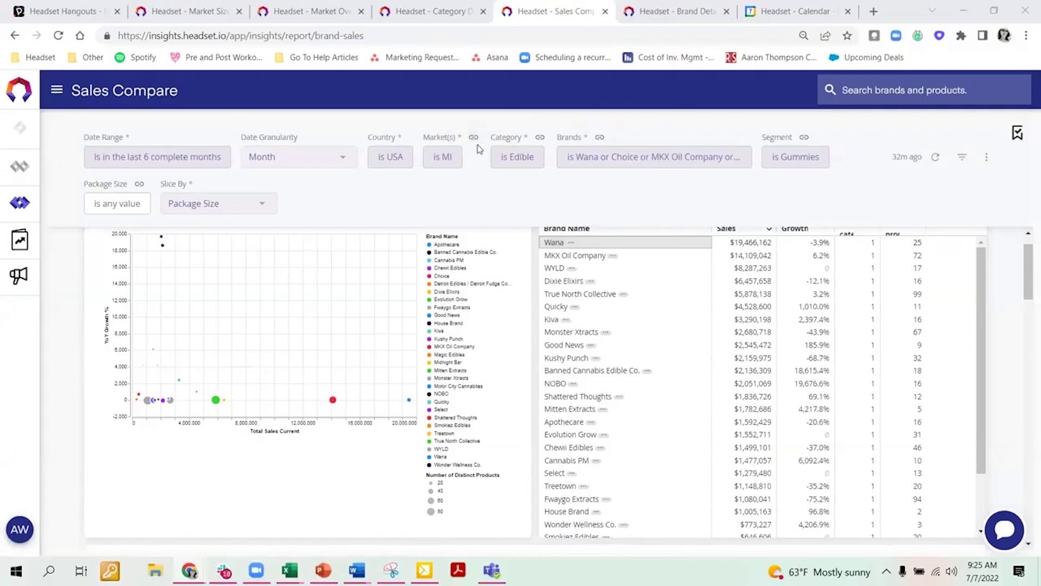
Return to Sales Compare in the browser and set the market filter to CA only.
left_click(458, 157)
left_click(442, 192)
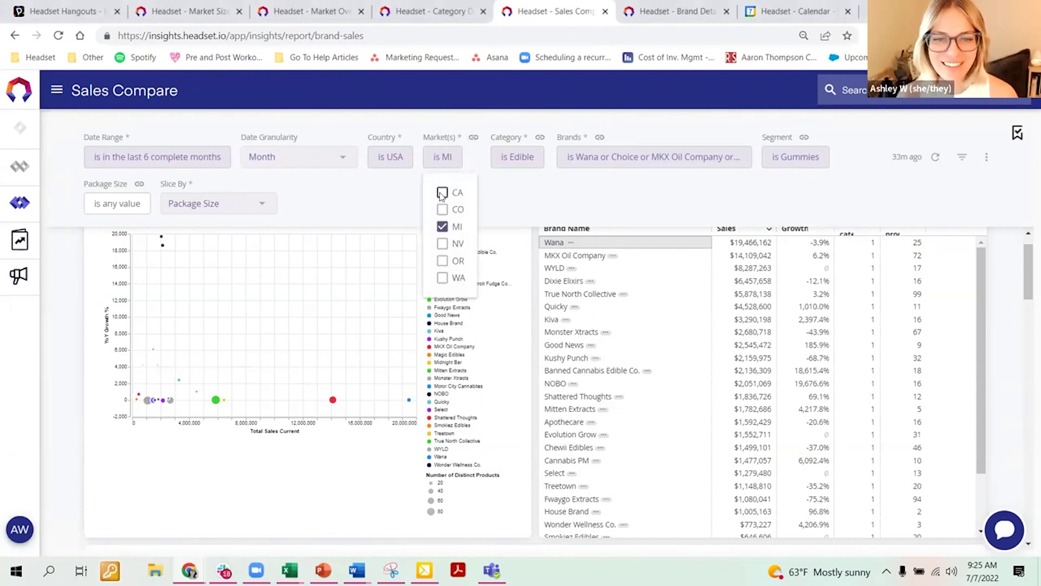
left_click(443, 227)
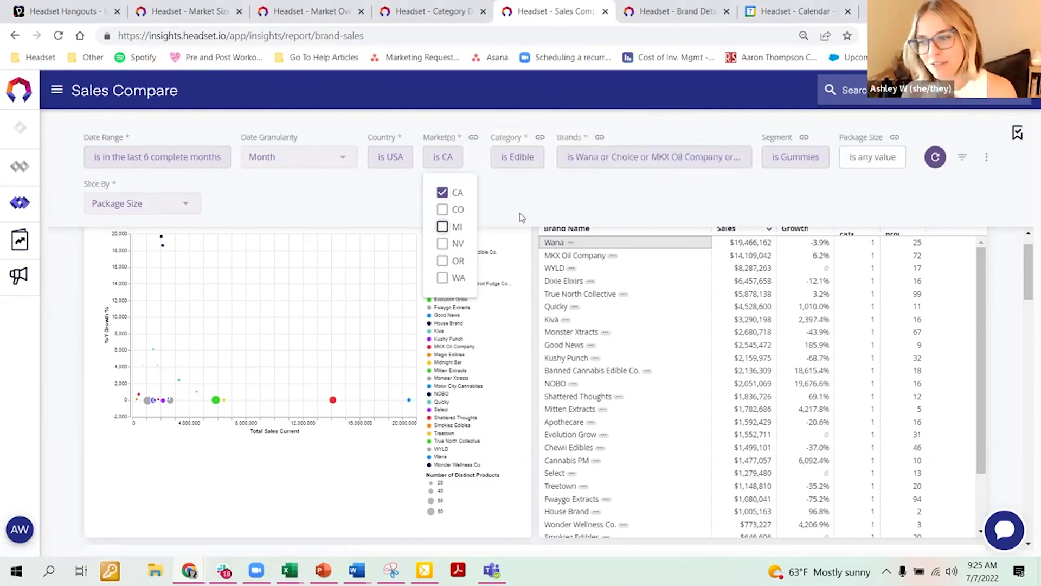
left_click(344, 194)
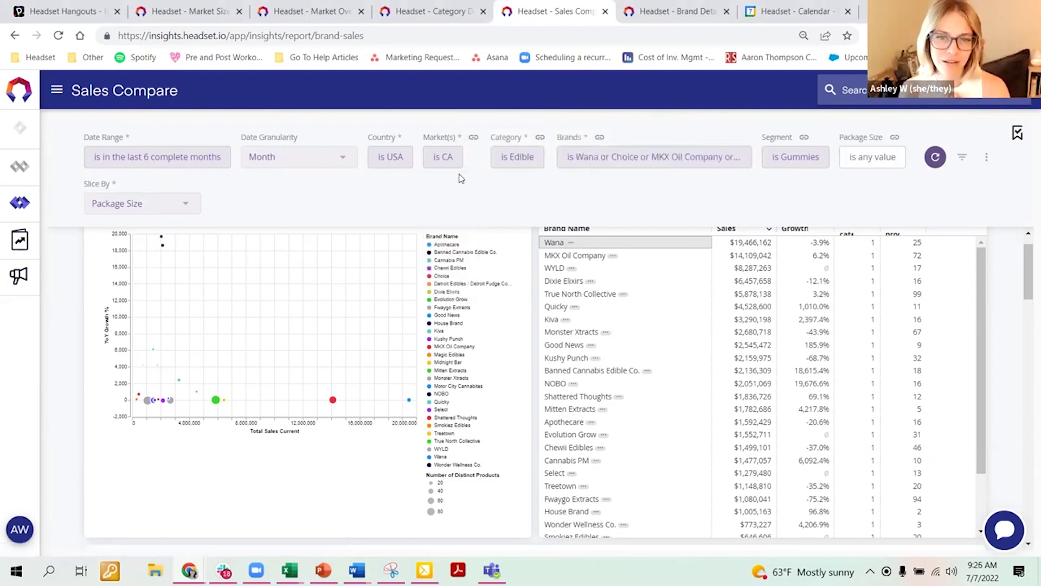
Set the Category filter to Pre-Roll only, removing Edible.
left_click(515, 166)
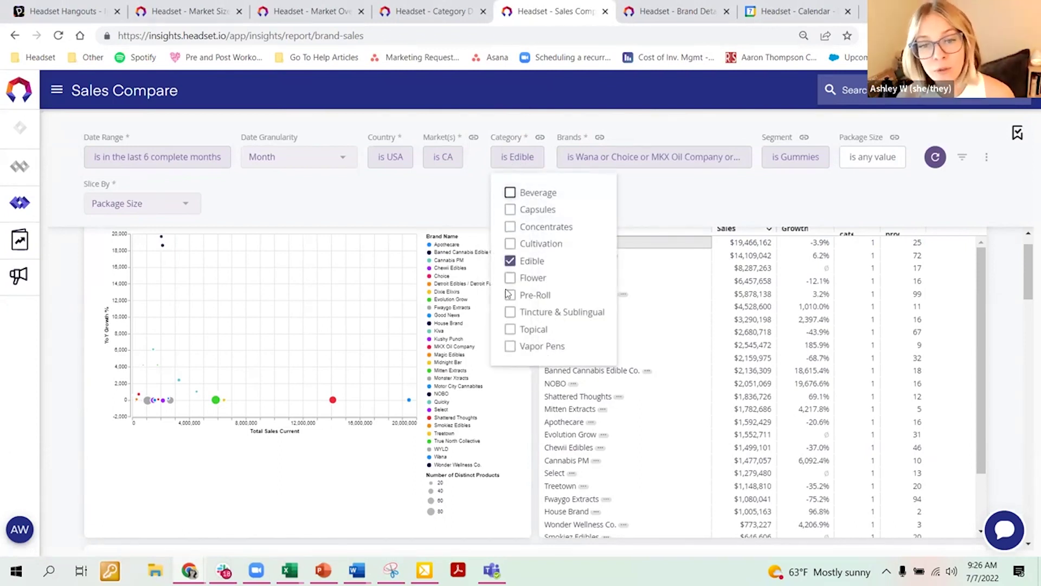
left_click(510, 261)
left_click(510, 295)
left_click(526, 279)
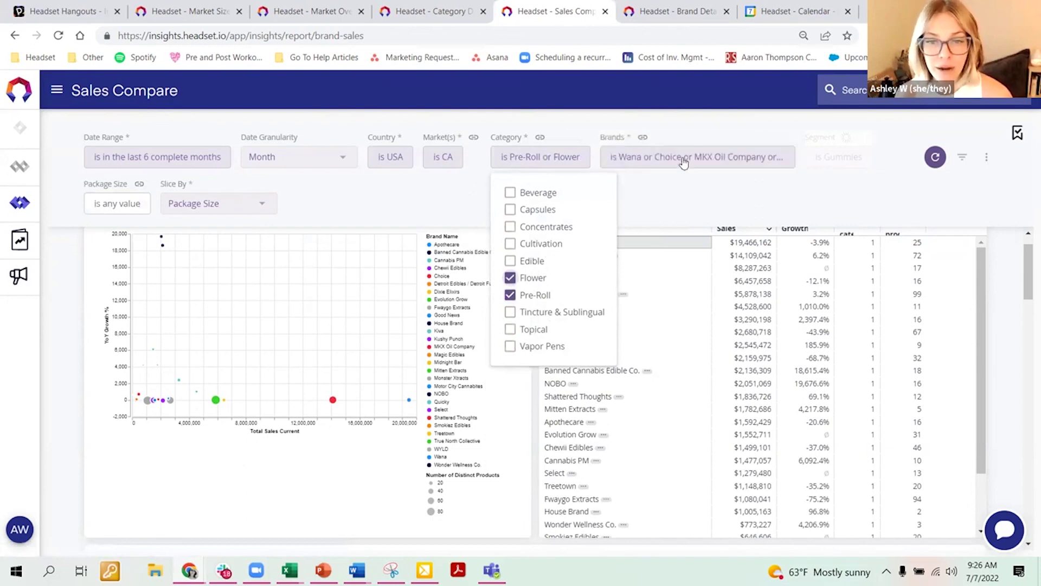
left_click(511, 278)
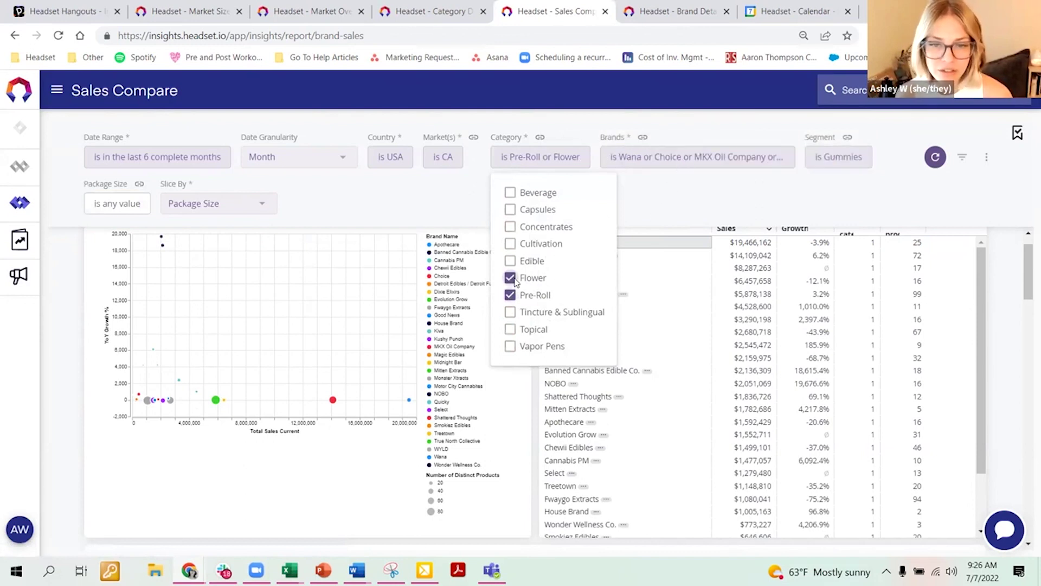
Clear all brands from the Brands filter and paste in the copied top 30 CA Pre-Roll brand names.
left_click(687, 157)
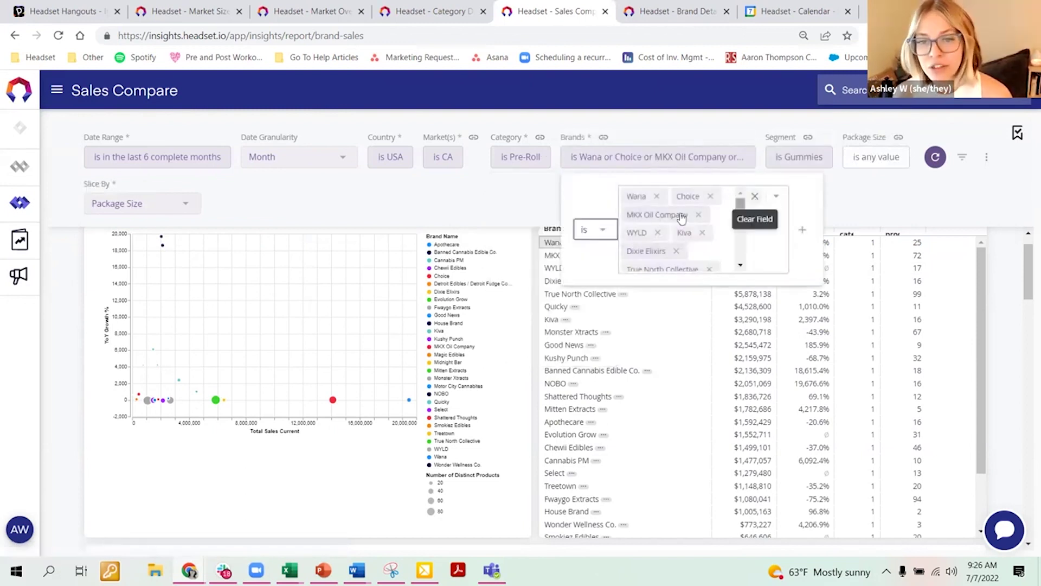
left_click_drag(741, 206, 743, 238)
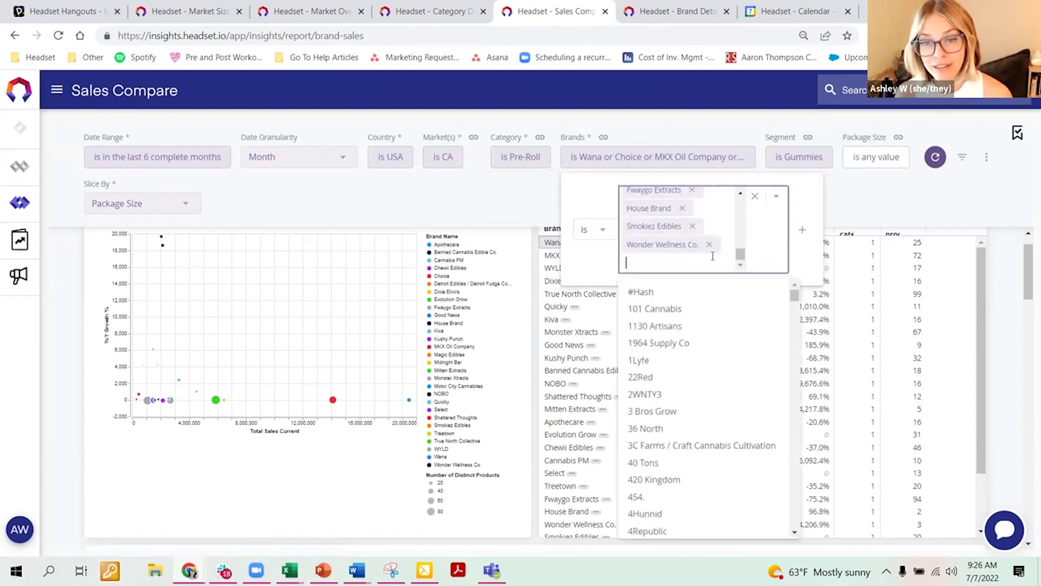
left_click(755, 200)
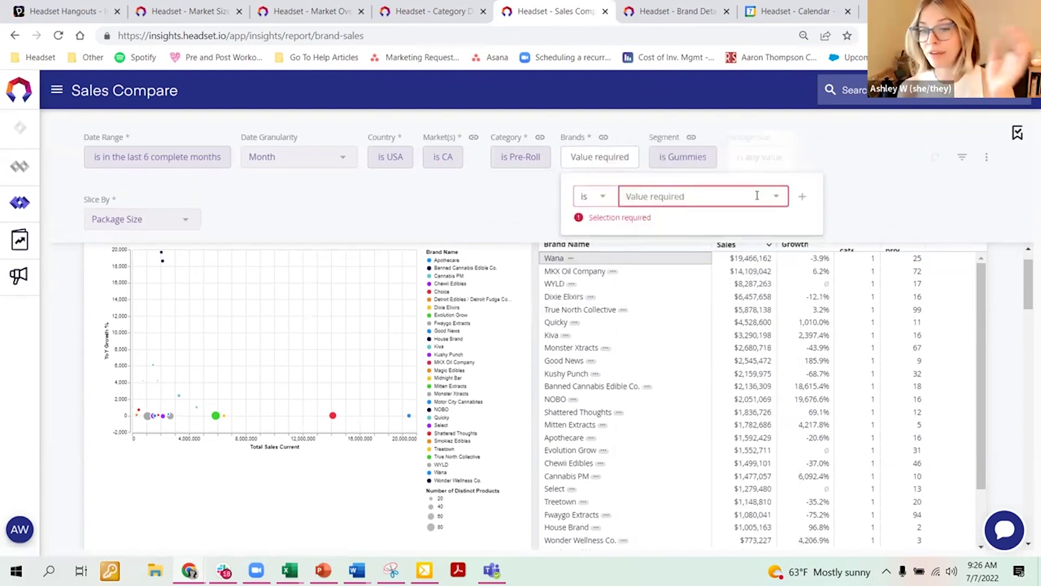
left_click(729, 198)
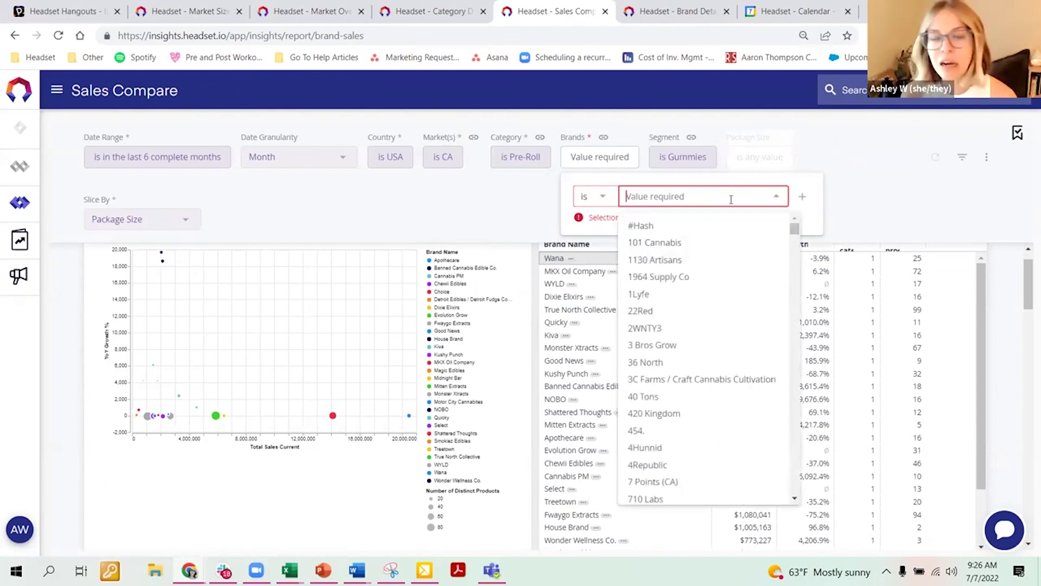
key("ctrl+v")
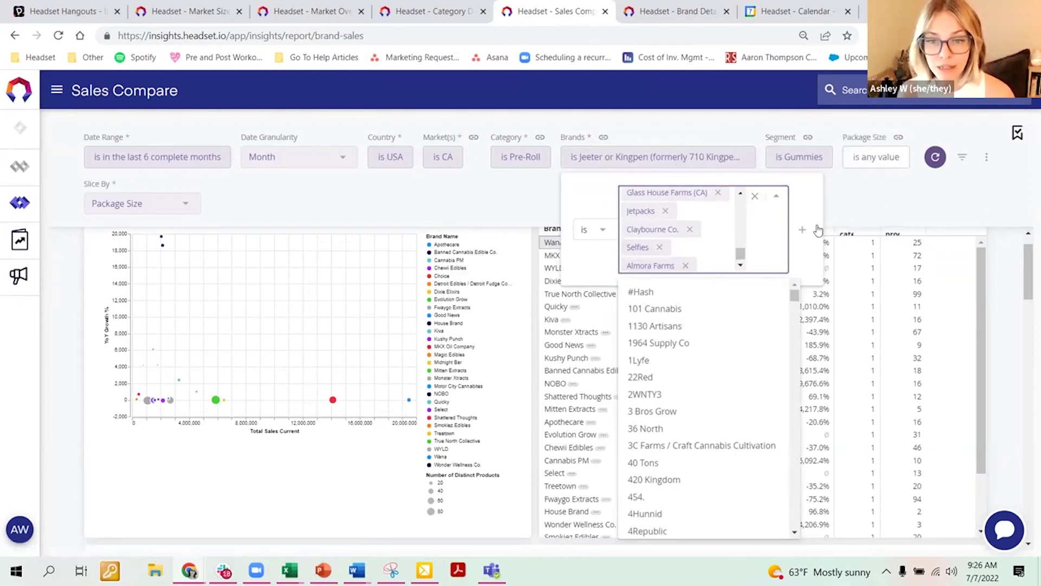
left_click(880, 185)
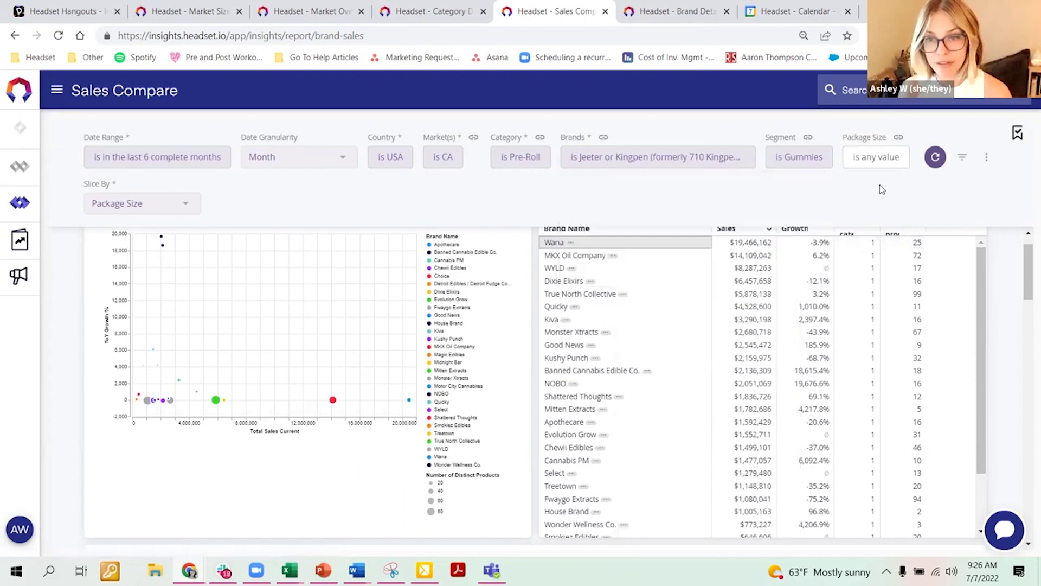
Remove Gummies from the Segment filter so that it accepts any value.
left_click(808, 167)
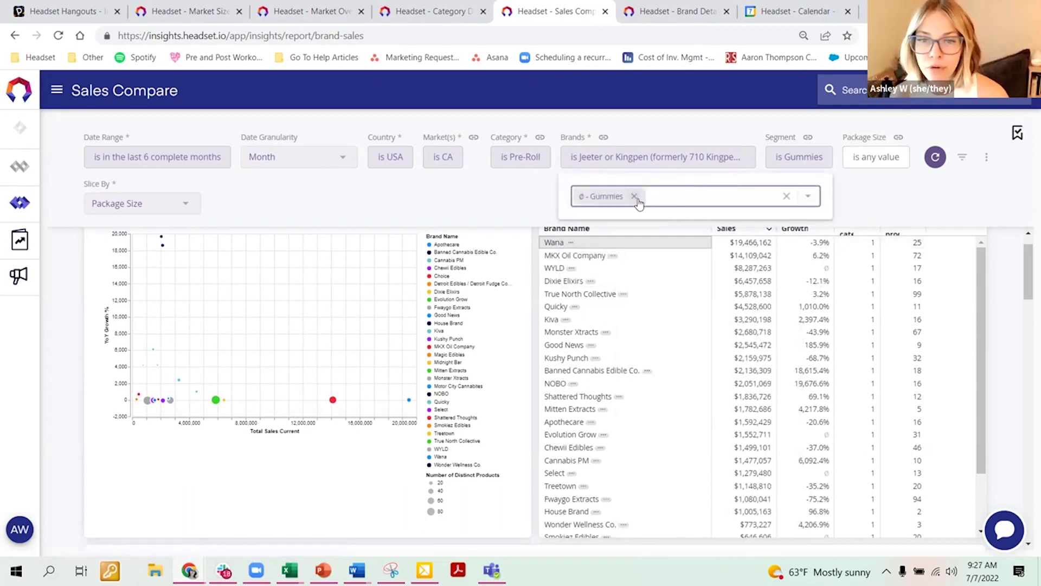
left_click(634, 197)
left_click(921, 205)
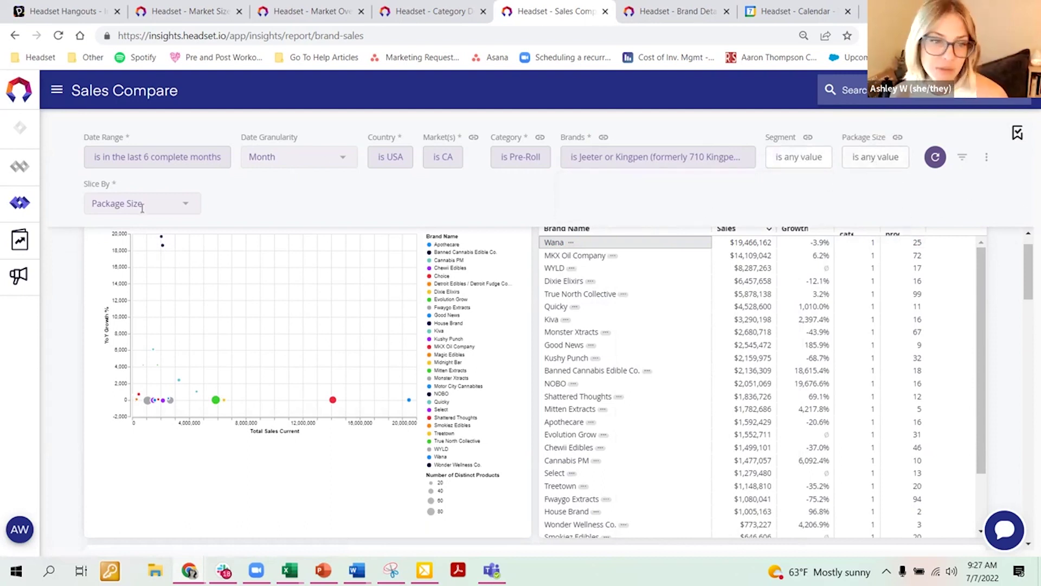
Set Slice By to Segment and reload the Sales Compare report with the new filters.
left_click(193, 203)
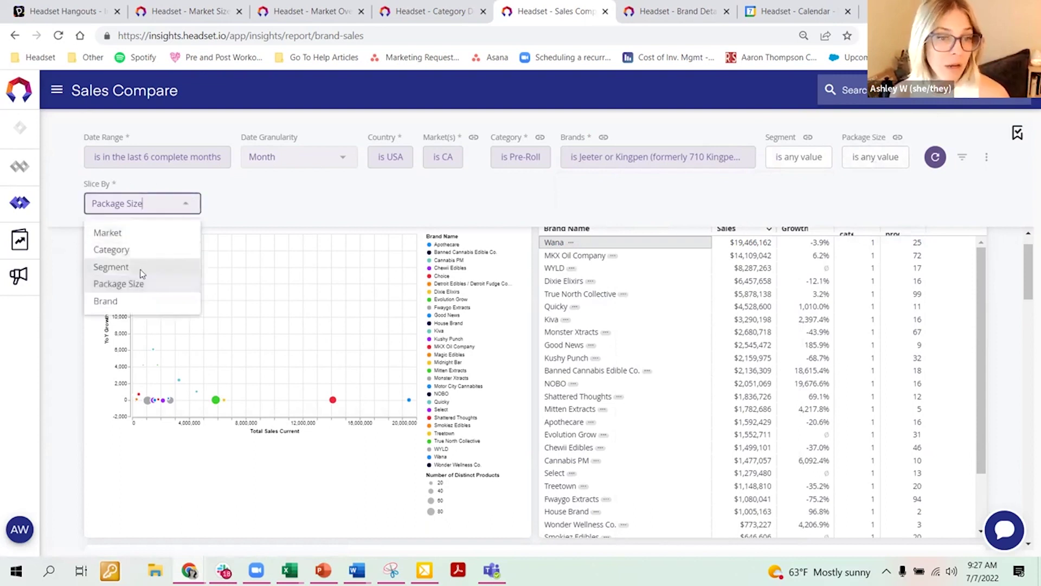
left_click(106, 271)
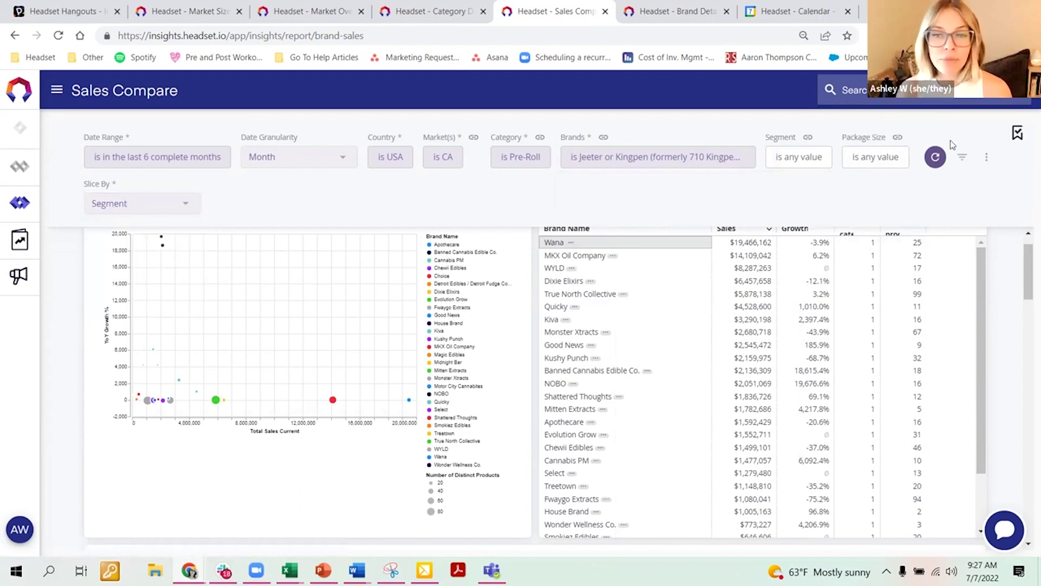
left_click(936, 158)
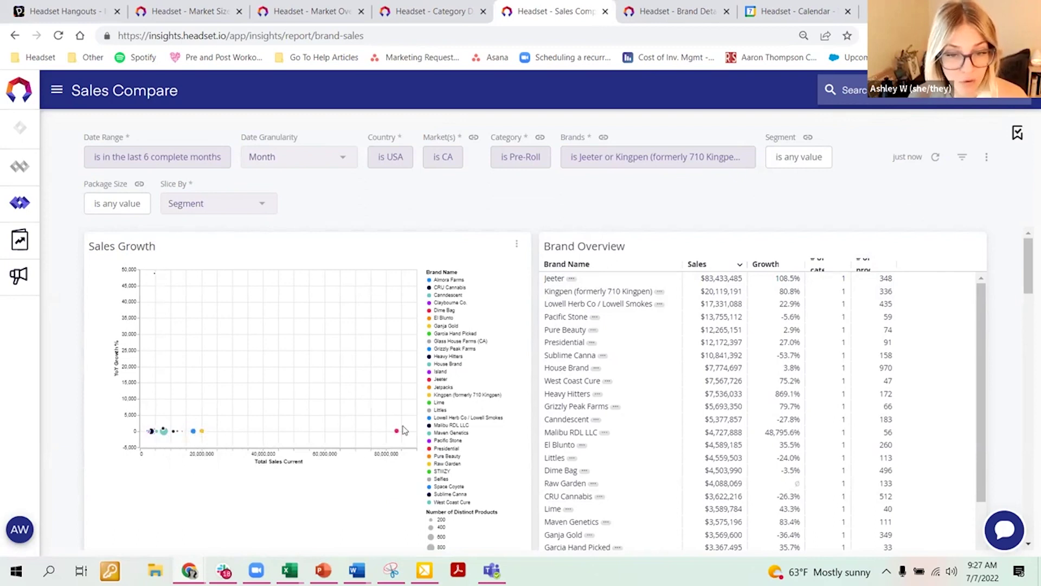
Examine the Sales Growth chart and Brand Overview table for the top CA Pre-Roll brands.
mouse_move(400, 432)
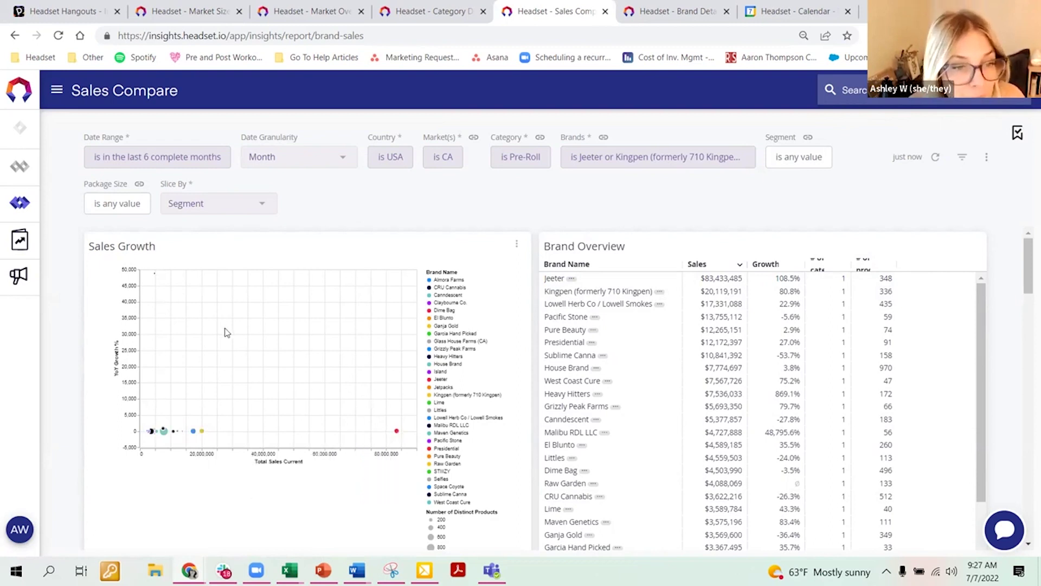
mouse_move(155, 277)
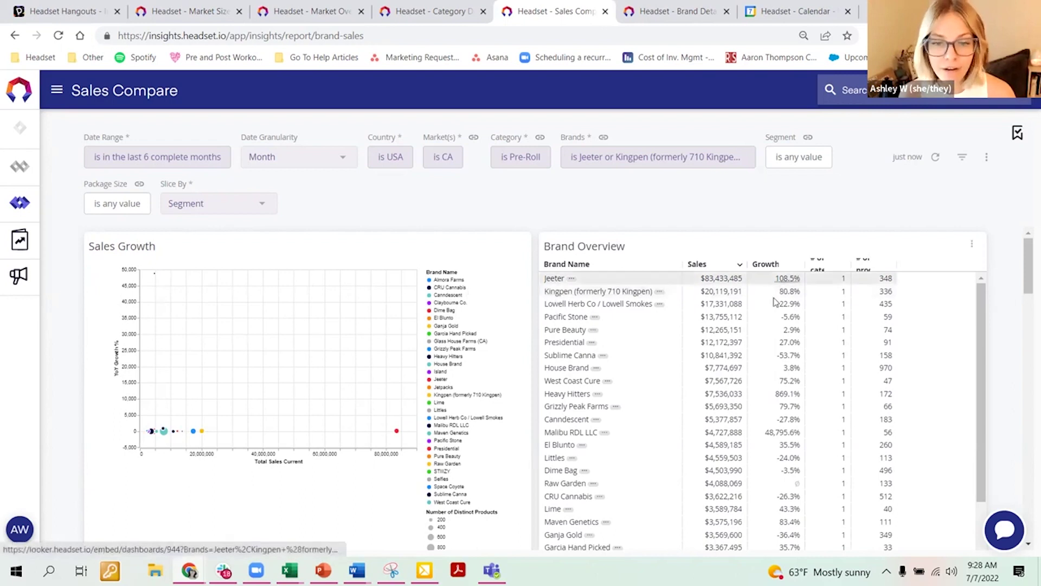
mouse_move(1026, 268)
left_mouse_down()
mouse_move(1027, 285)
mouse_move(1027, 266)
left_mouse_up()
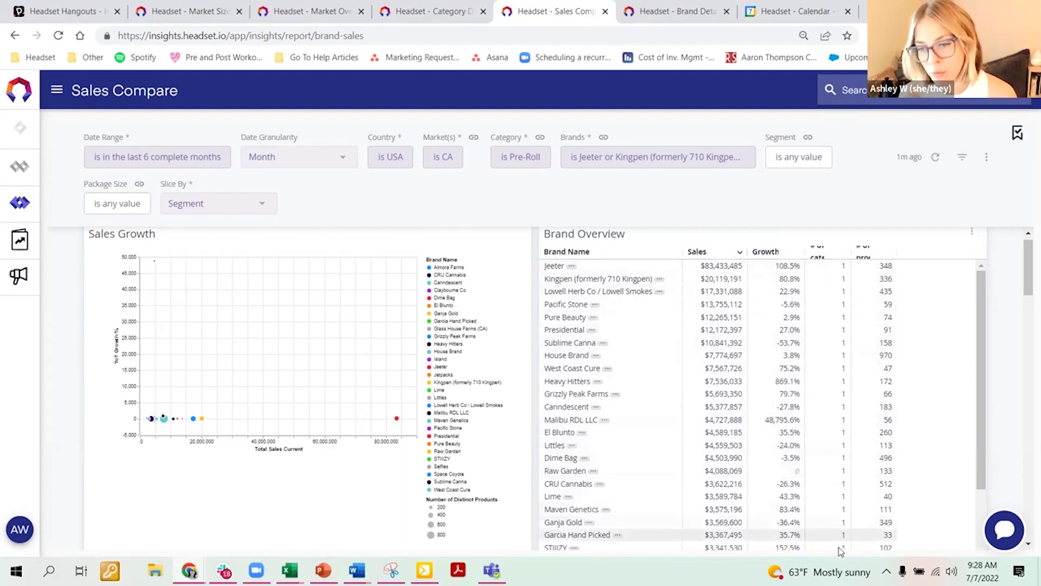
left_click(524, 163)
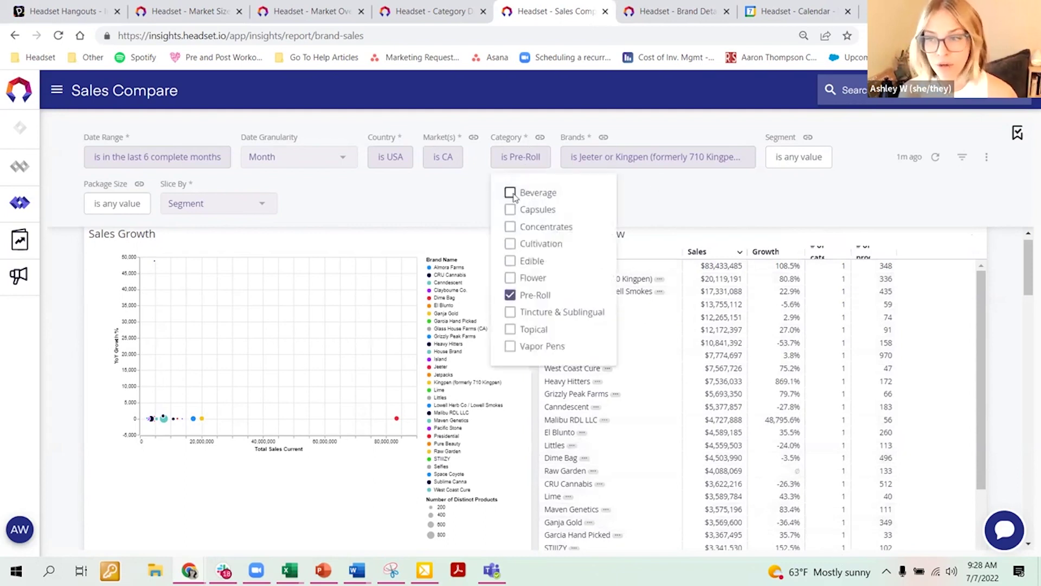
left_click(1001, 340)
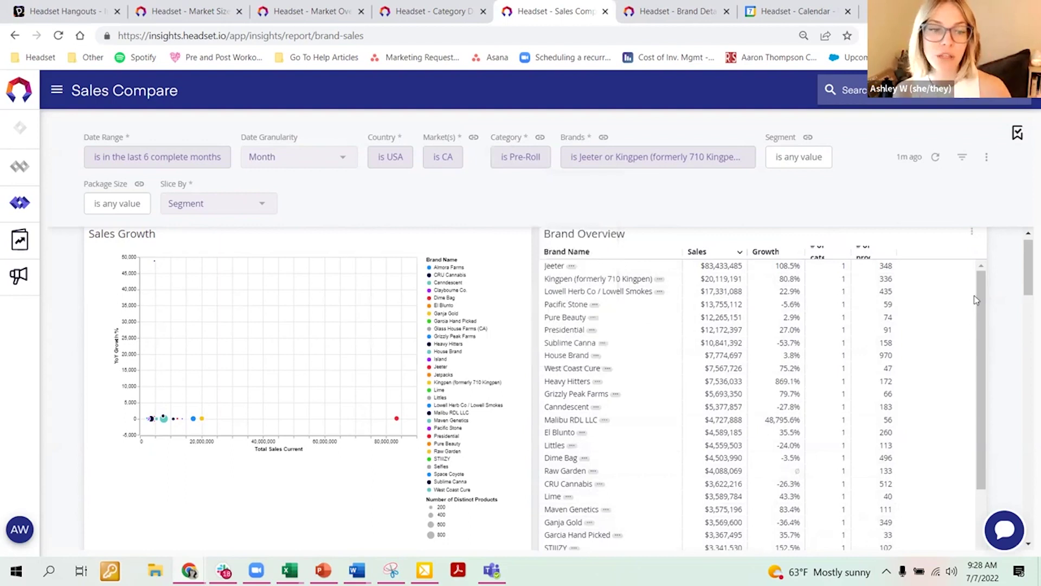
Zoom the page out one level and collapse the navigation sidebar to give the Brand Sales Over Time chart more room.
scroll(705, 358, "down", 5)
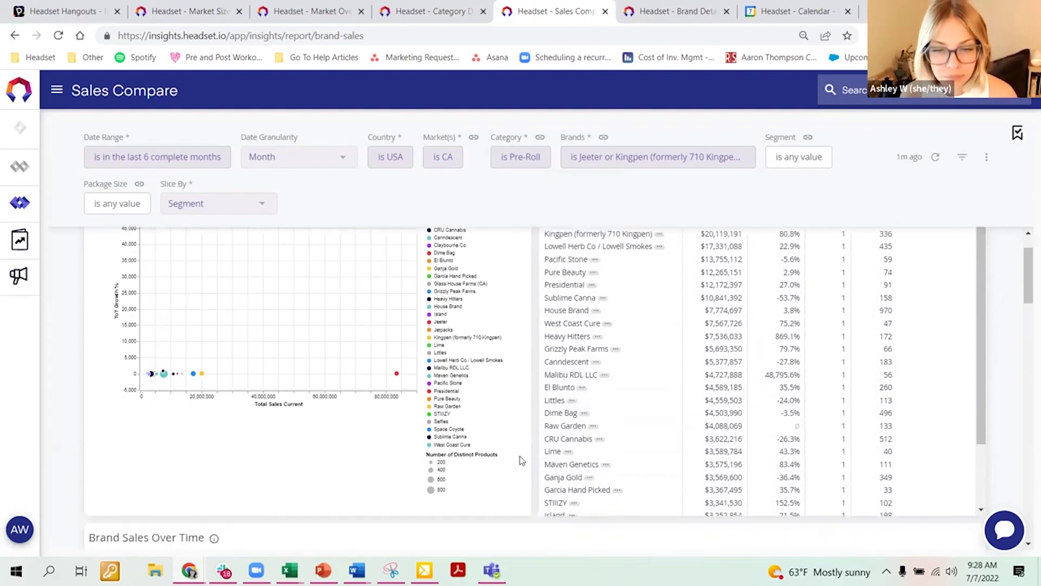
scroll(779, 380, "down", 1)
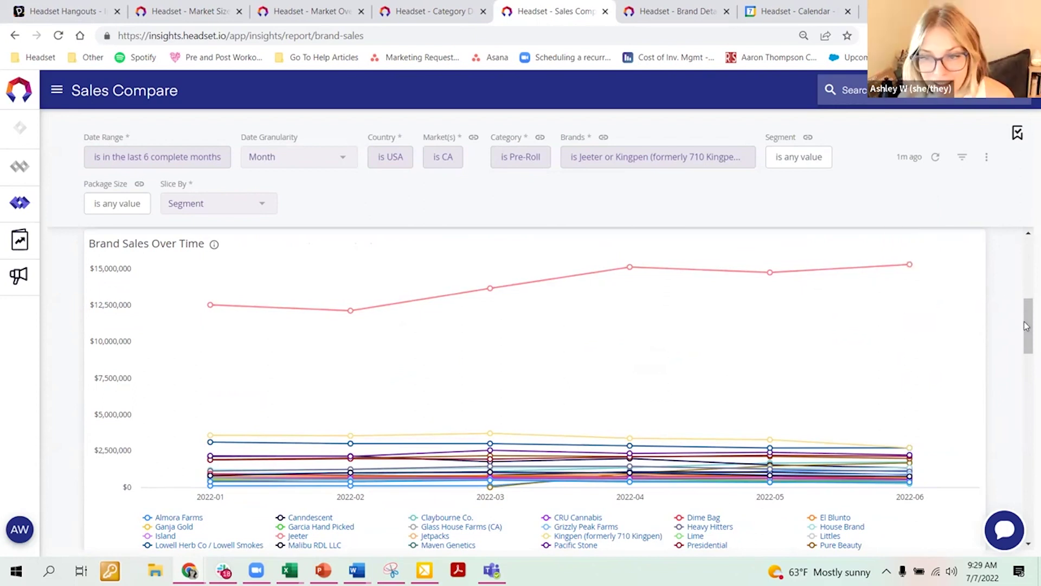
mouse_move(1026, 330)
left_mouse_down()
mouse_move(1027, 343)
mouse_move(1027, 324)
left_mouse_up()
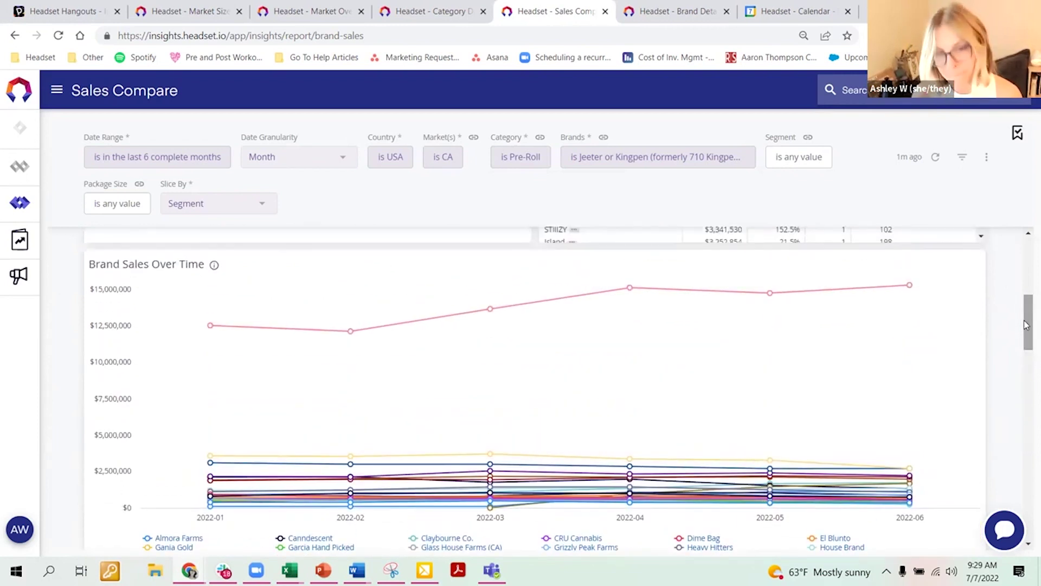
key("ctrl+minus")
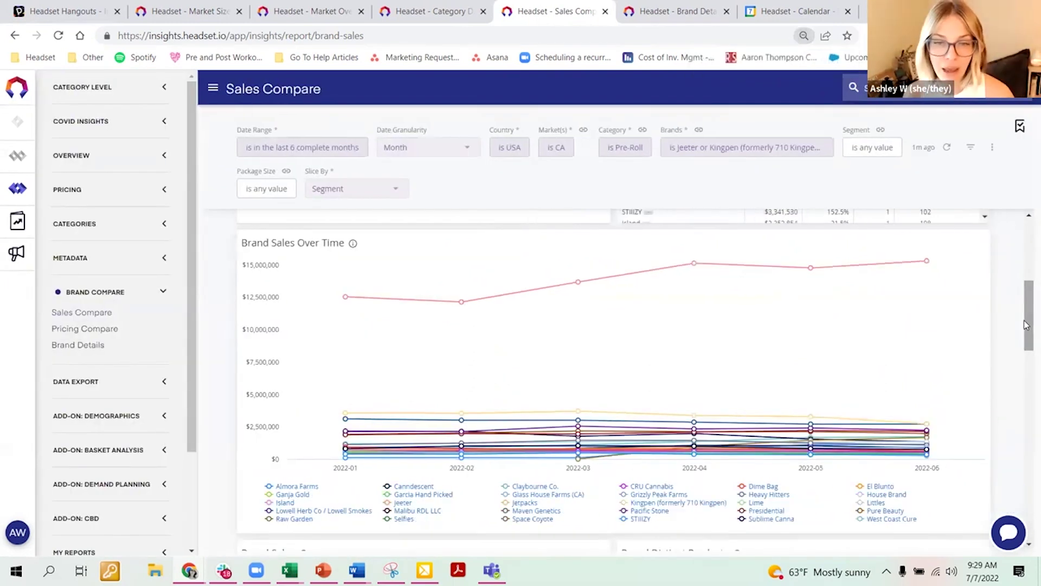
left_click(212, 88)
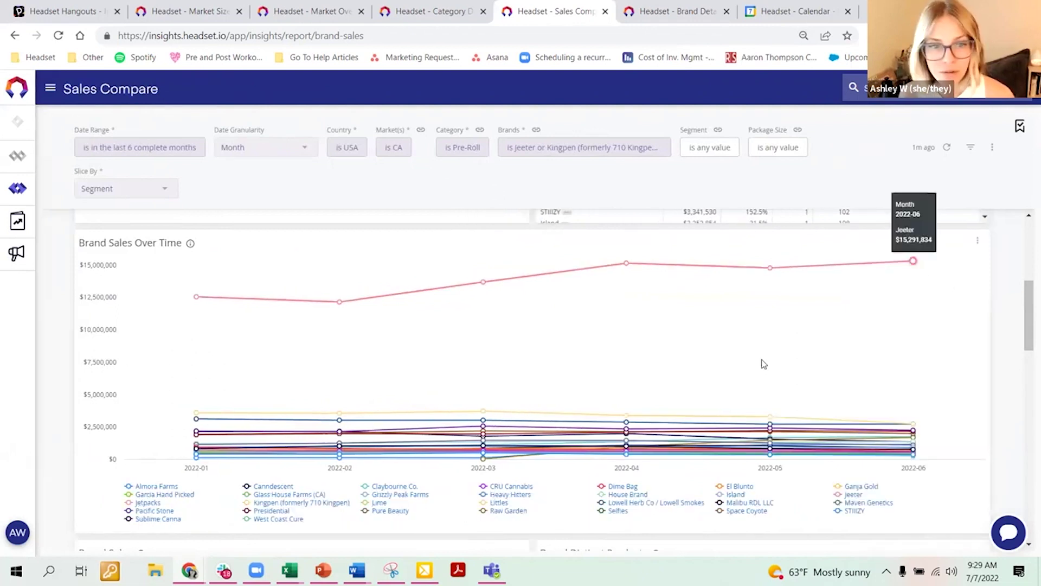
Hide Jeeter from the Brand Sales Over Time chart and inspect the remaining brands' monthly sales, including STIIIZY.
left_click(854, 496)
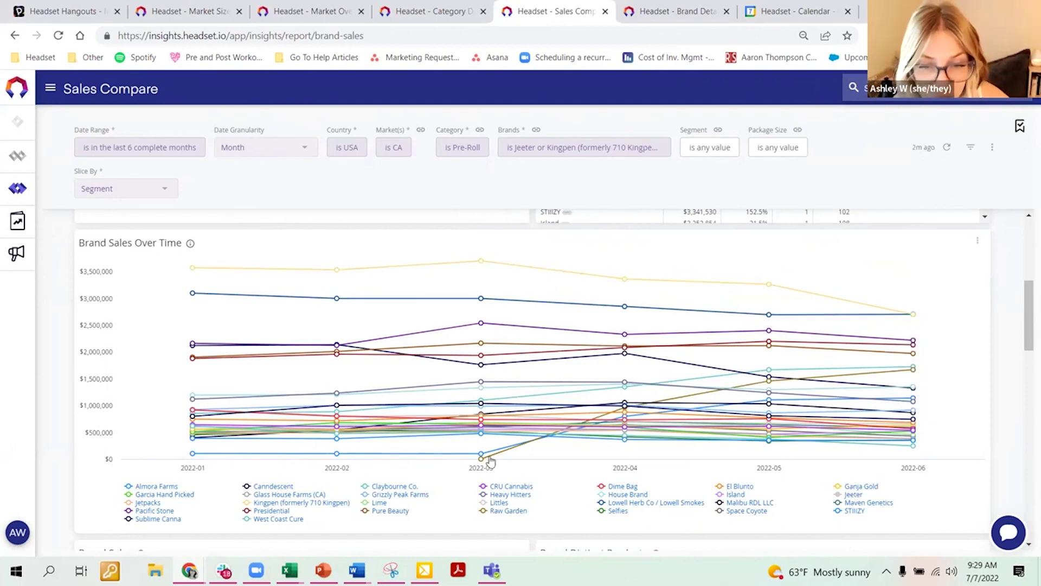
mouse_move(485, 460)
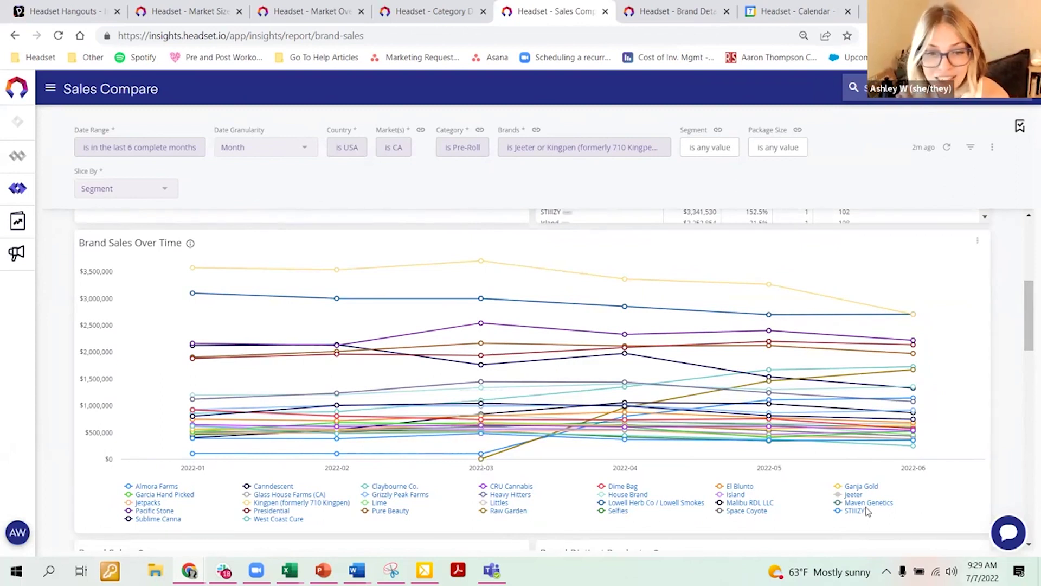
mouse_move(202, 462)
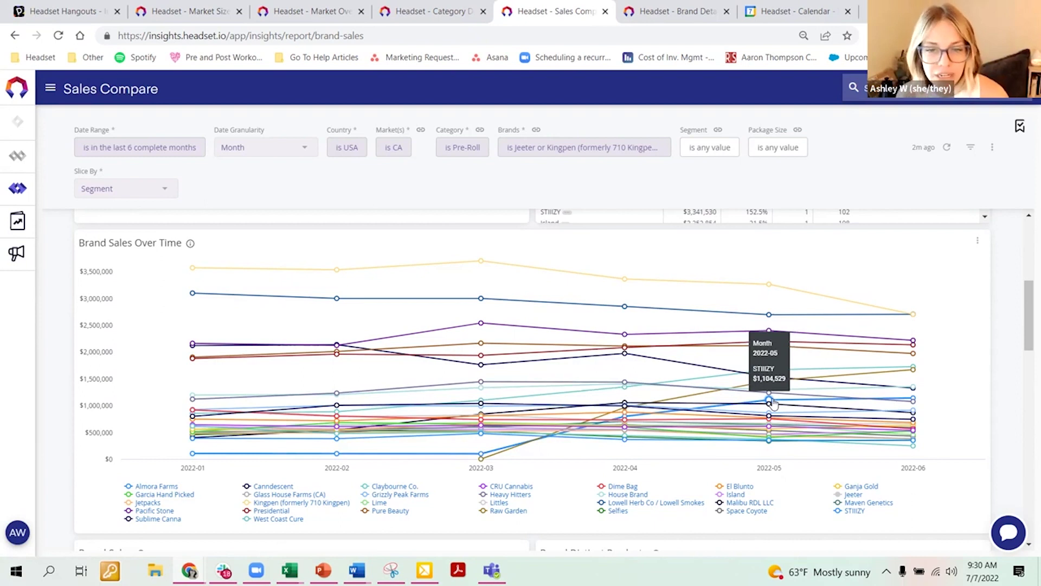
Isolate Malibu RDL LLC in the Brand Sales Over Time chart, add Claybourne Co. and compare their monthly sales.
left_click(761, 505)
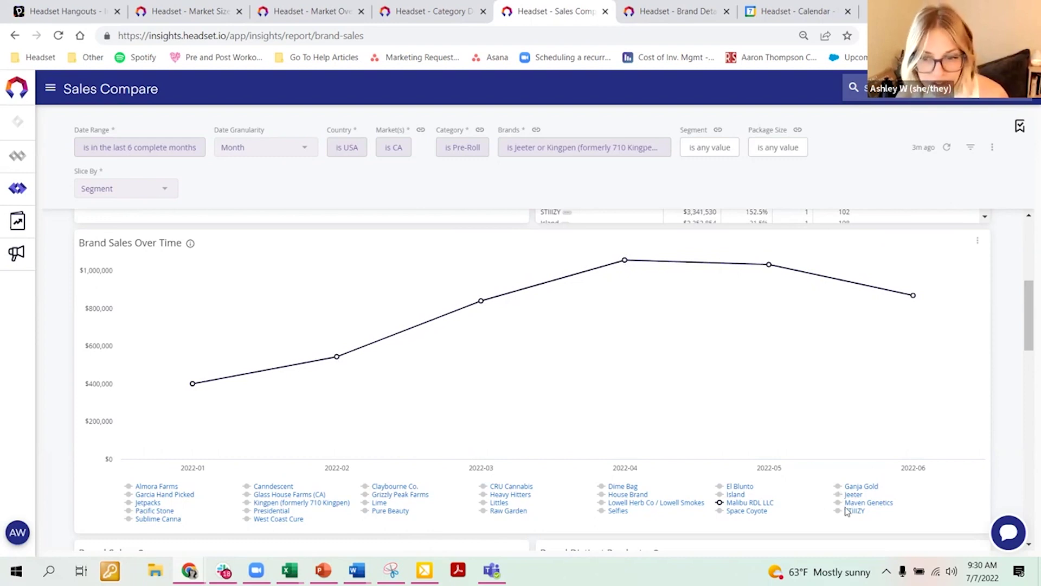
left_click(398, 488)
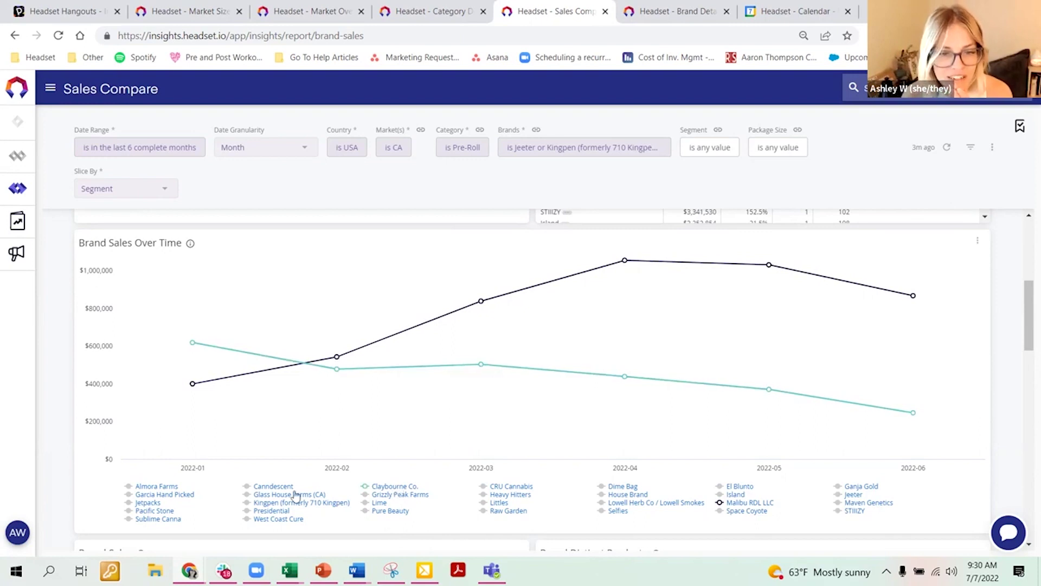
mouse_move(227, 340)
mouse_move(335, 377)
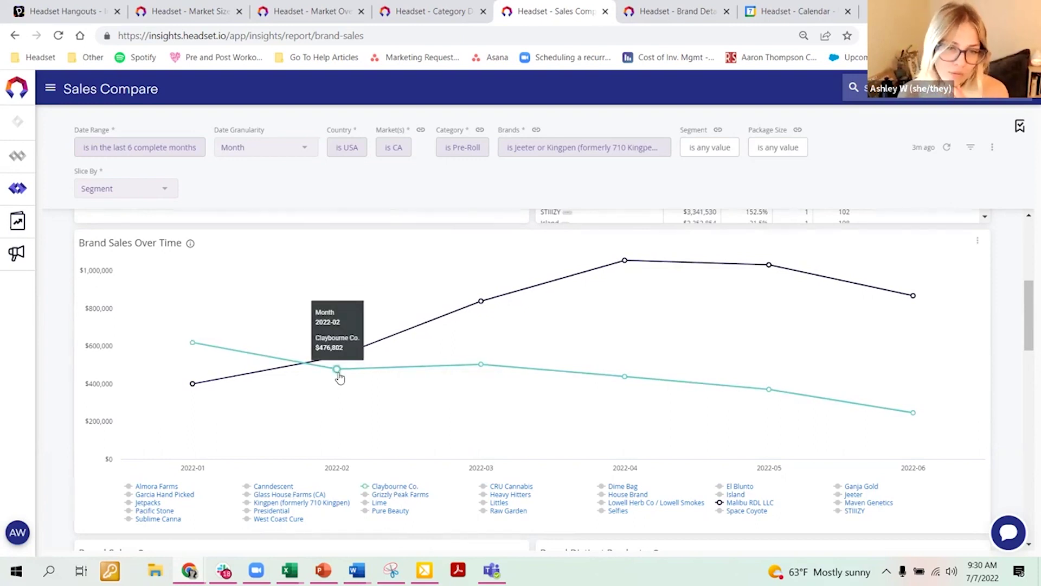
mouse_move(683, 395)
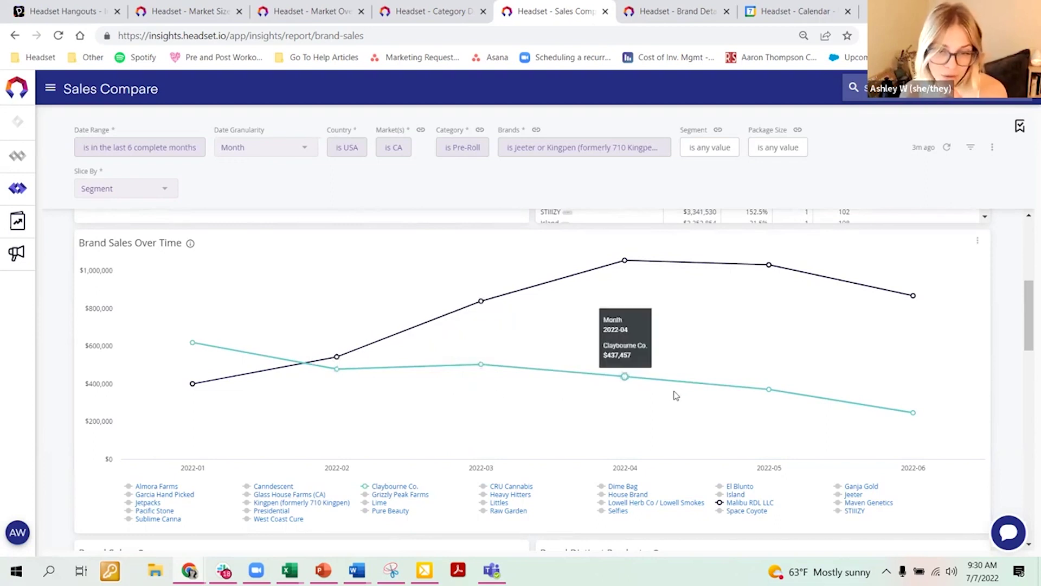
mouse_move(886, 408)
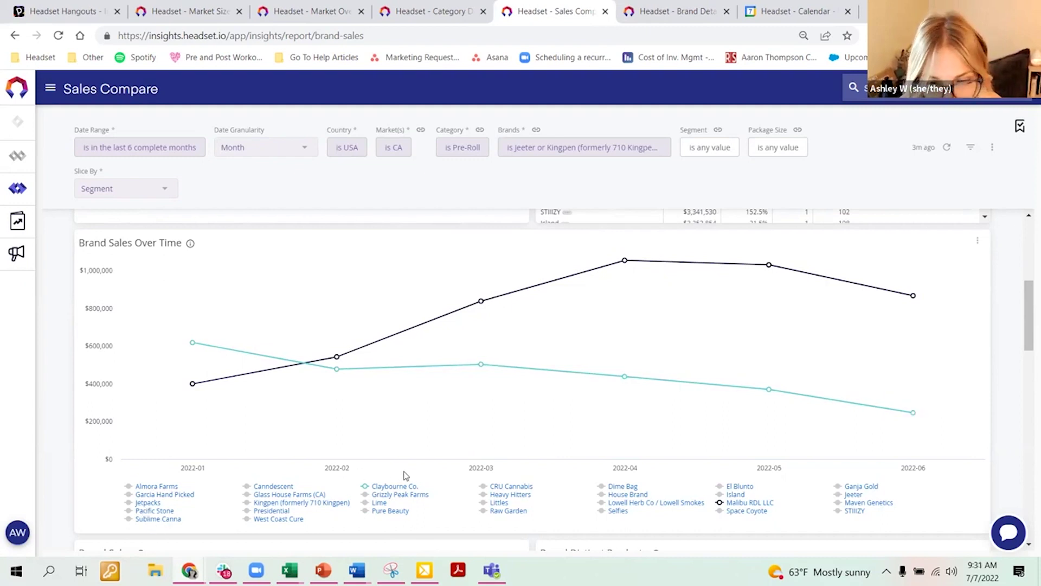
Add Island, Lime and Lowell Herb Co / Lowell Smokes to the Brand Sales Over Time chart and inspect their monthly sales.
left_click(733, 495)
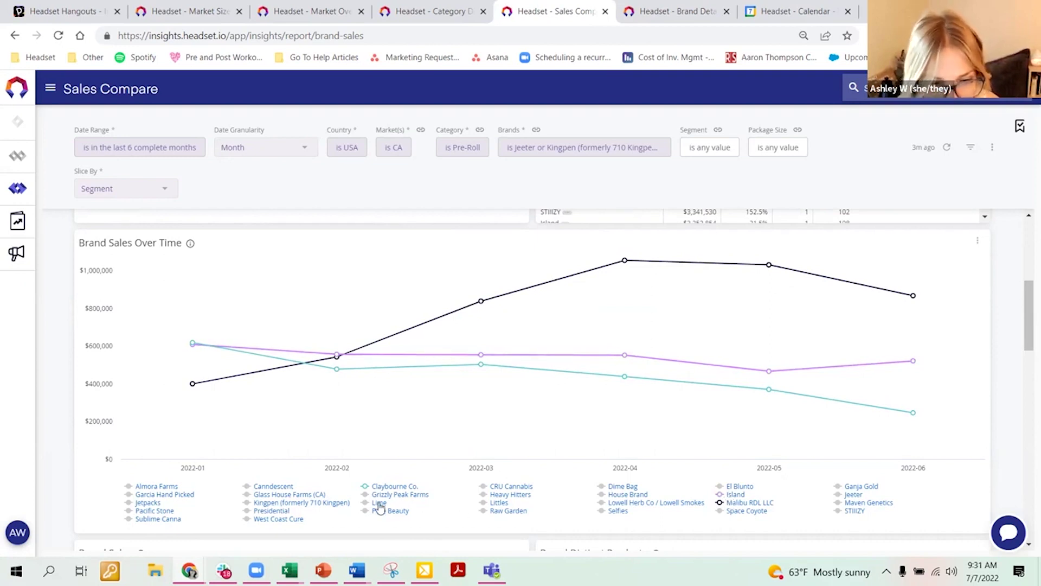
left_click(398, 516)
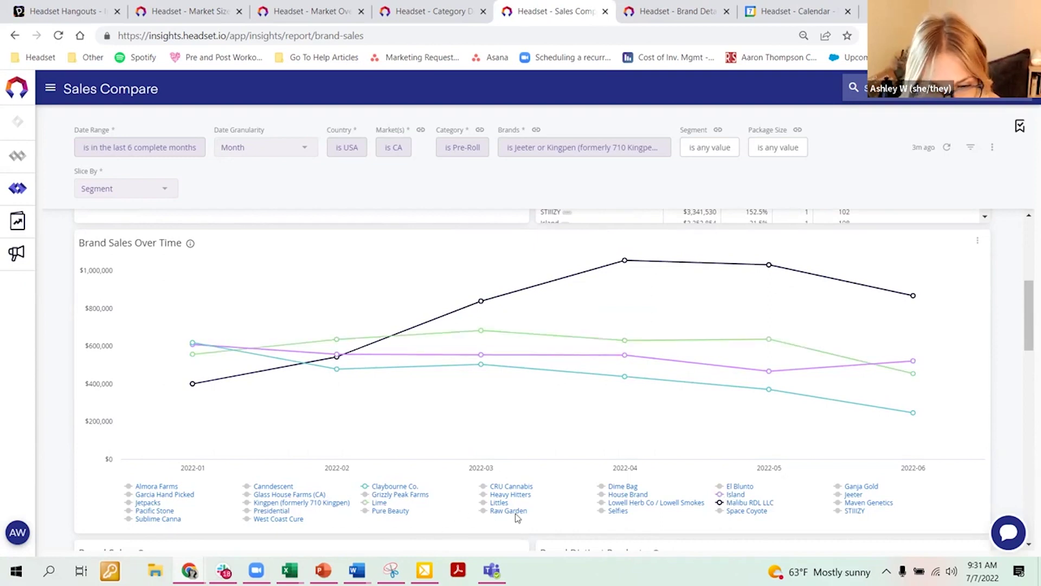
left_click(638, 504)
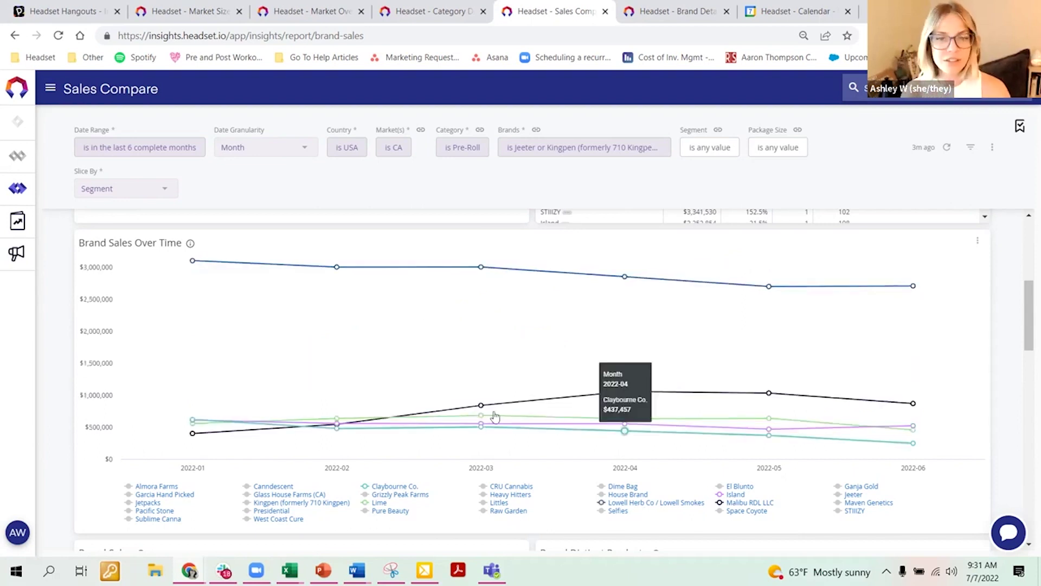
mouse_move(200, 270)
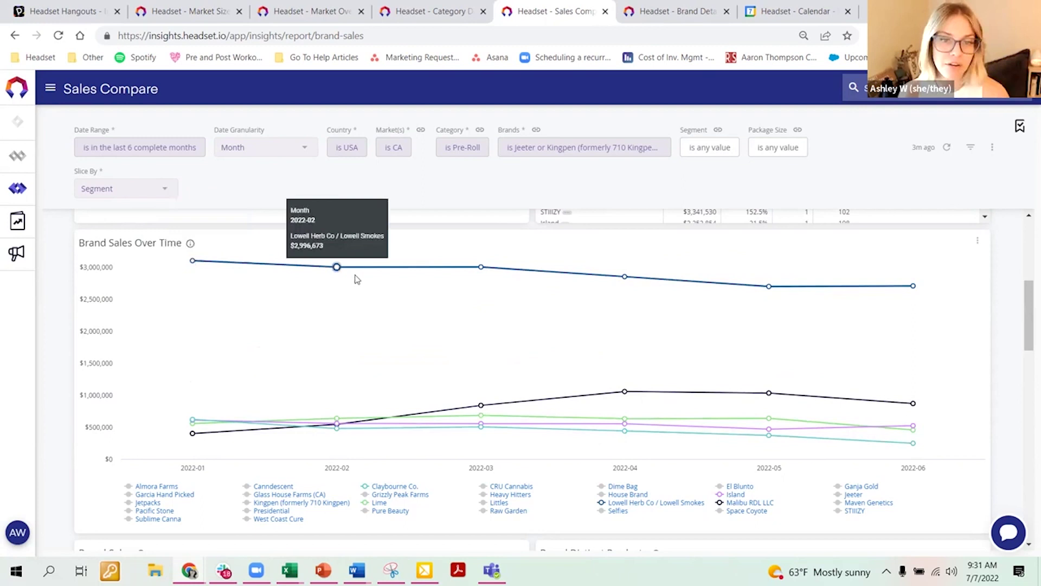
mouse_move(450, 275)
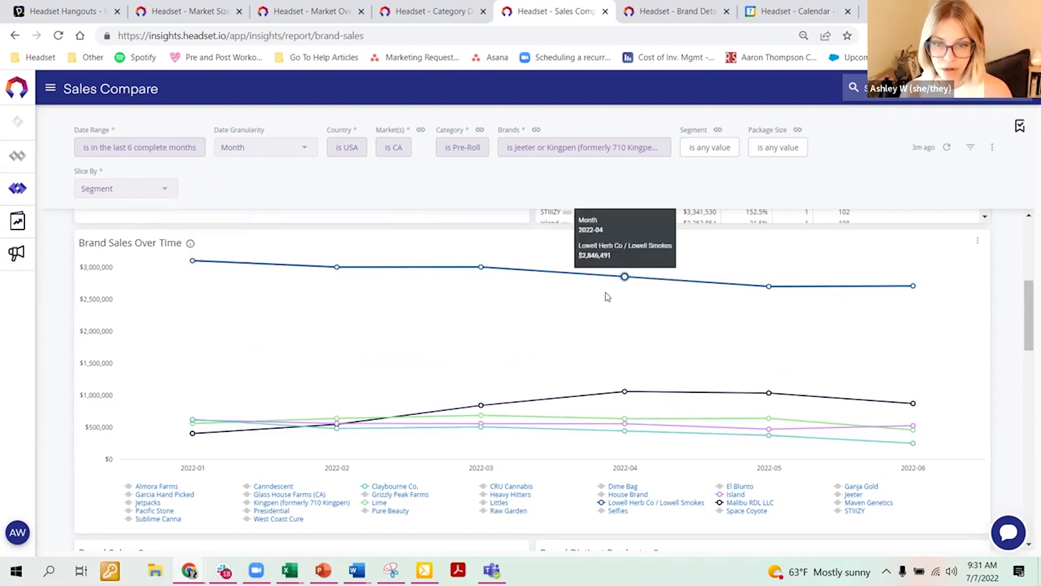
mouse_move(881, 300)
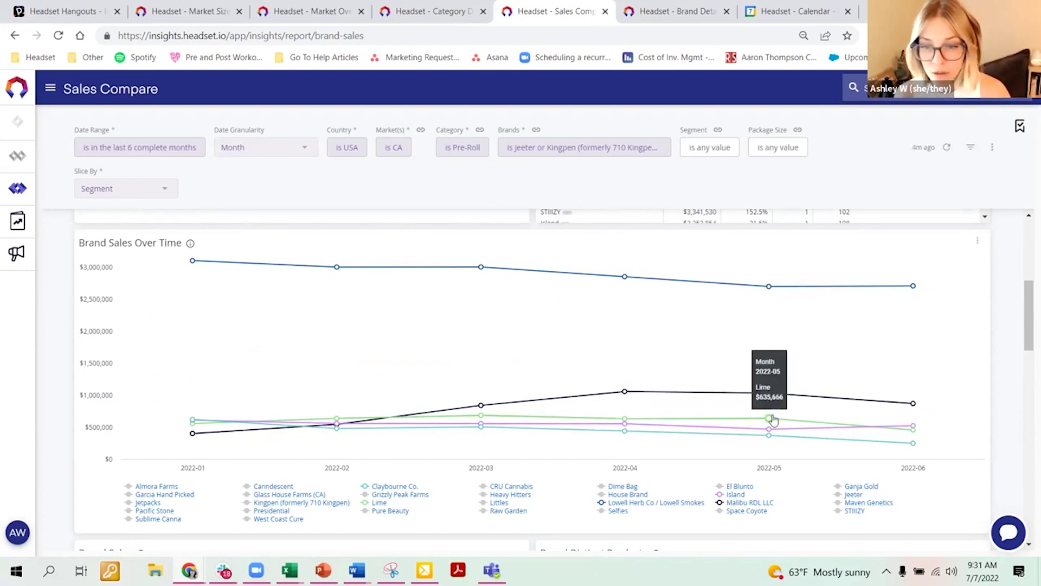
mouse_move(773, 434)
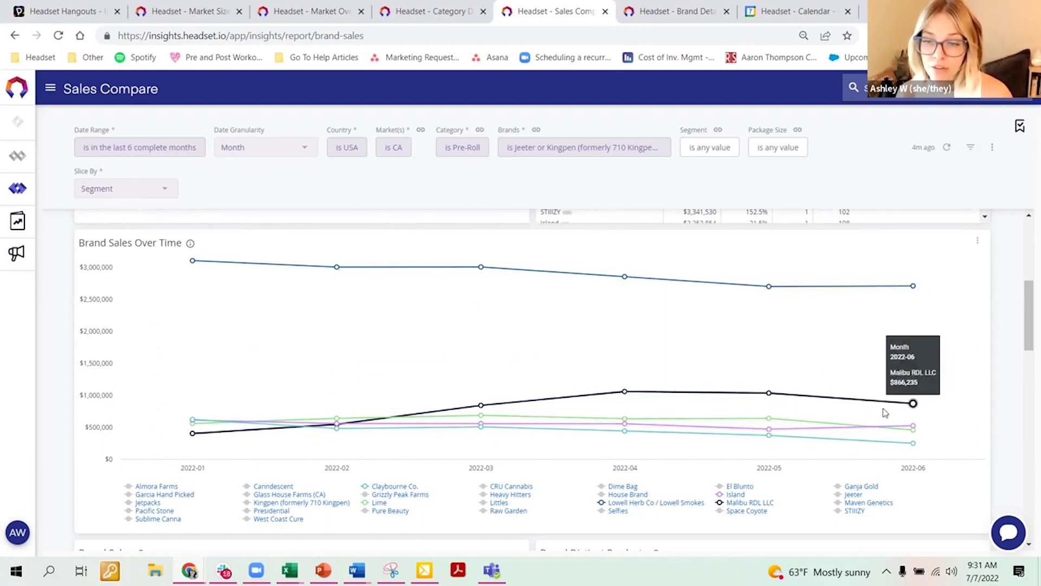
Examine each brand's sales share by segment in the Brand Sales chart, including CRU Cannabis, Jetpacks and House Brand.
scroll(990, 398, "down", 3)
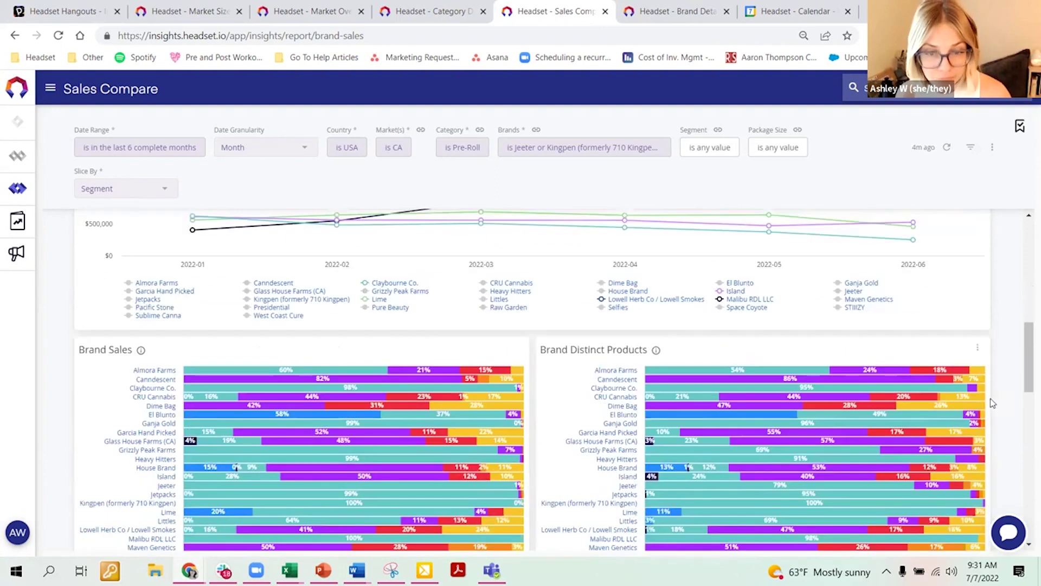
scroll(991, 403, "down", 3)
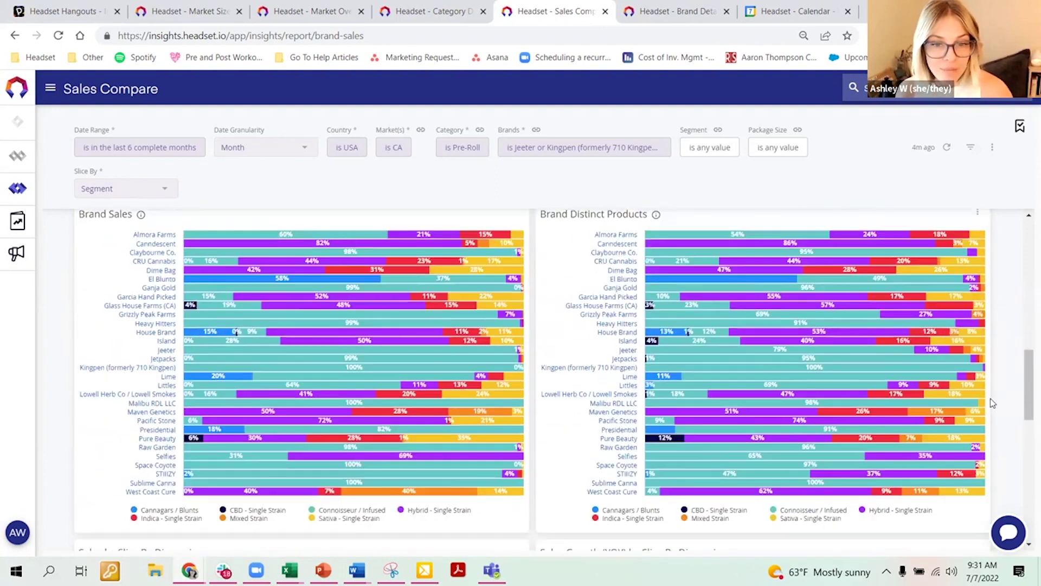
triple_click(70, 179)
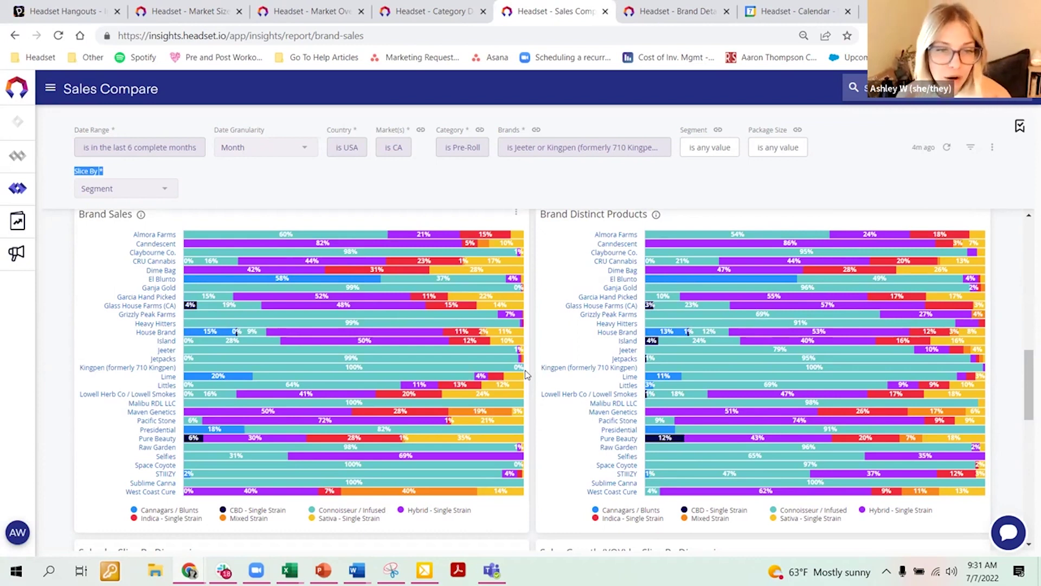
mouse_move(349, 238)
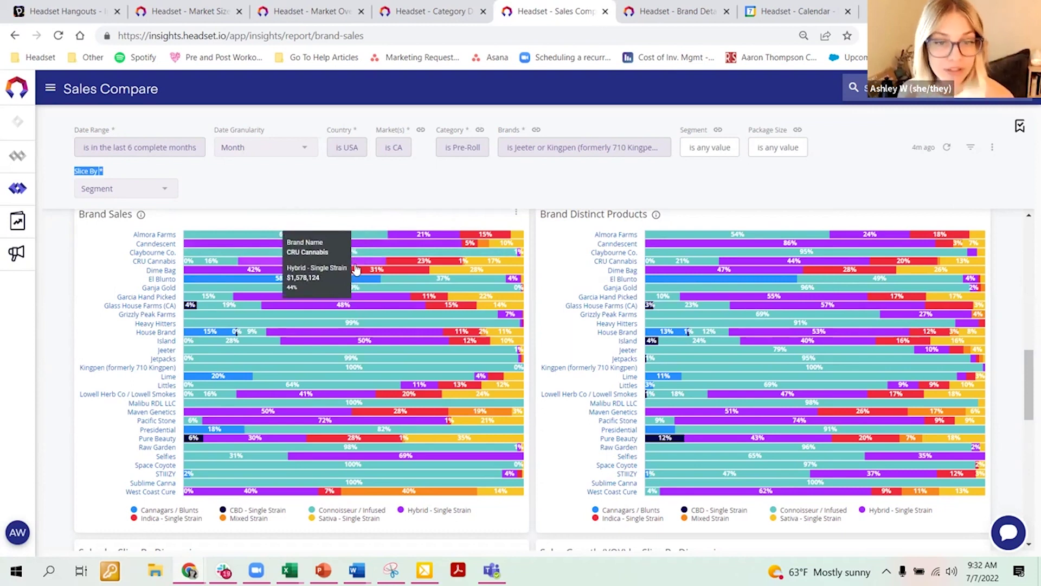
mouse_move(287, 277)
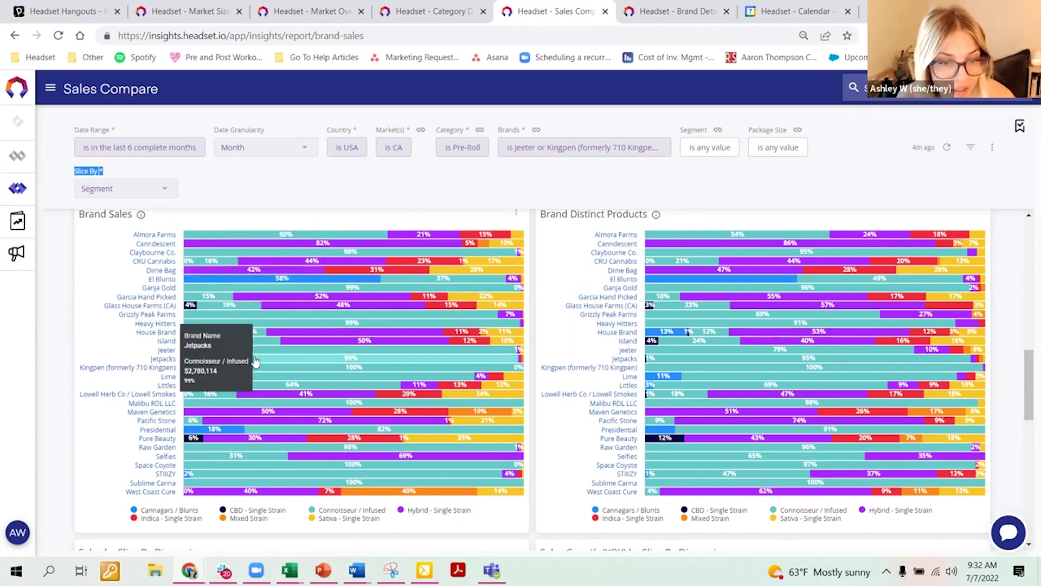
mouse_move(202, 337)
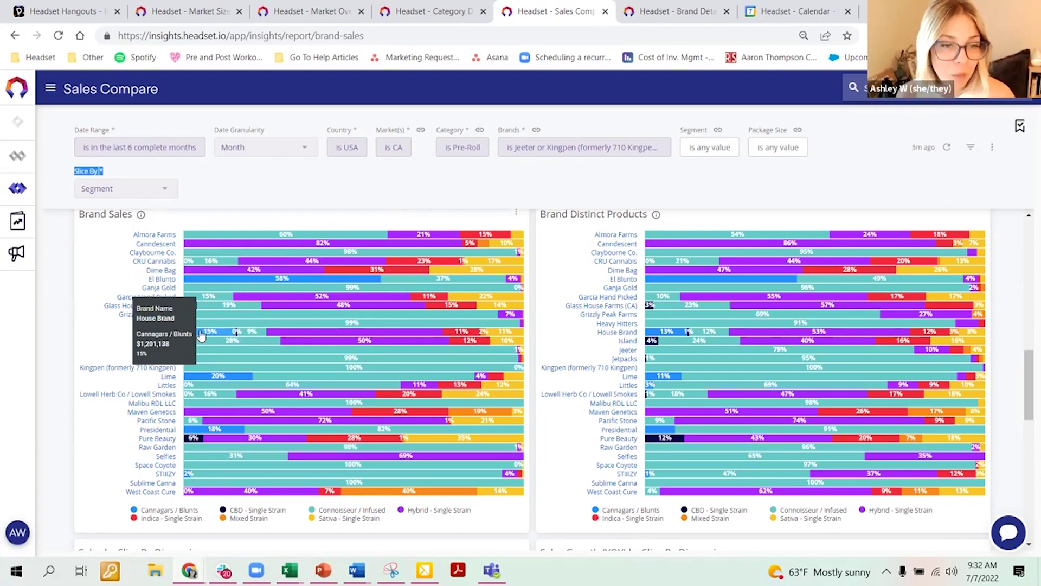
mouse_move(296, 334)
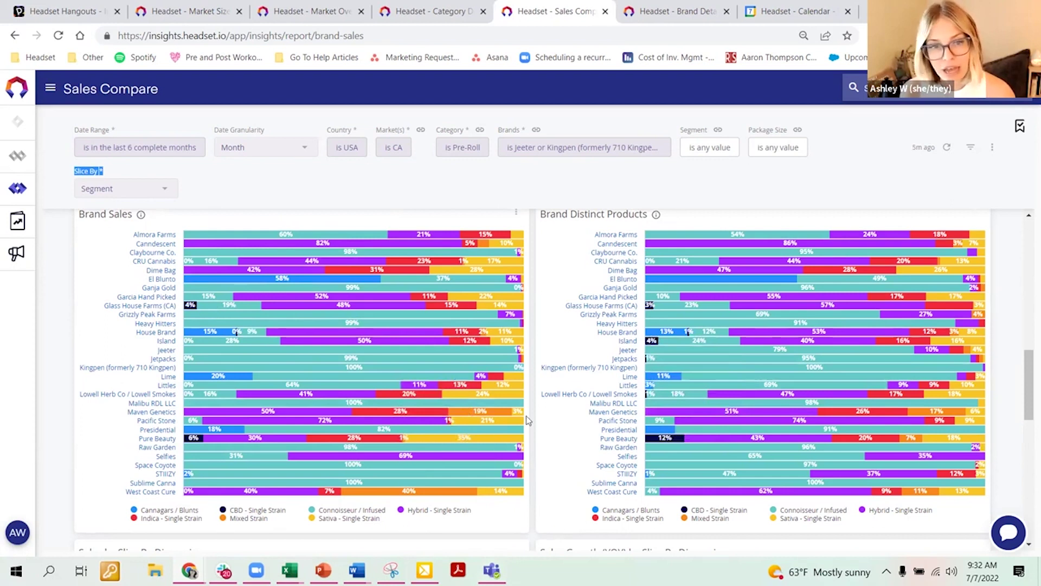
Compare the segment splits in Brand Distinct Products and Brand Sales, and view the Segment Details table.
left_click_drag(543, 217, 650, 319)
left_click_drag(1025, 369, 1025, 402)
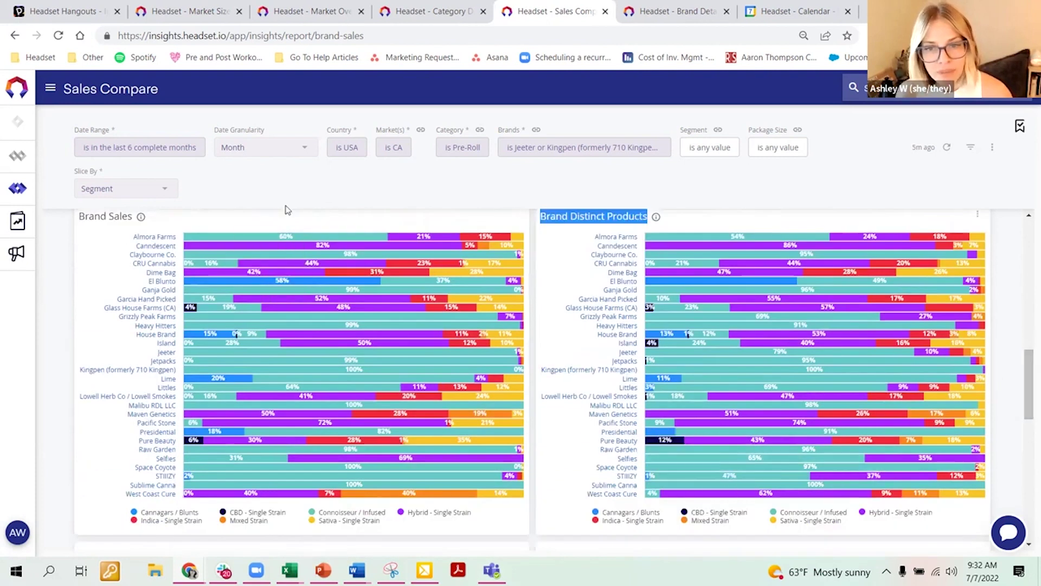
mouse_move(295, 243)
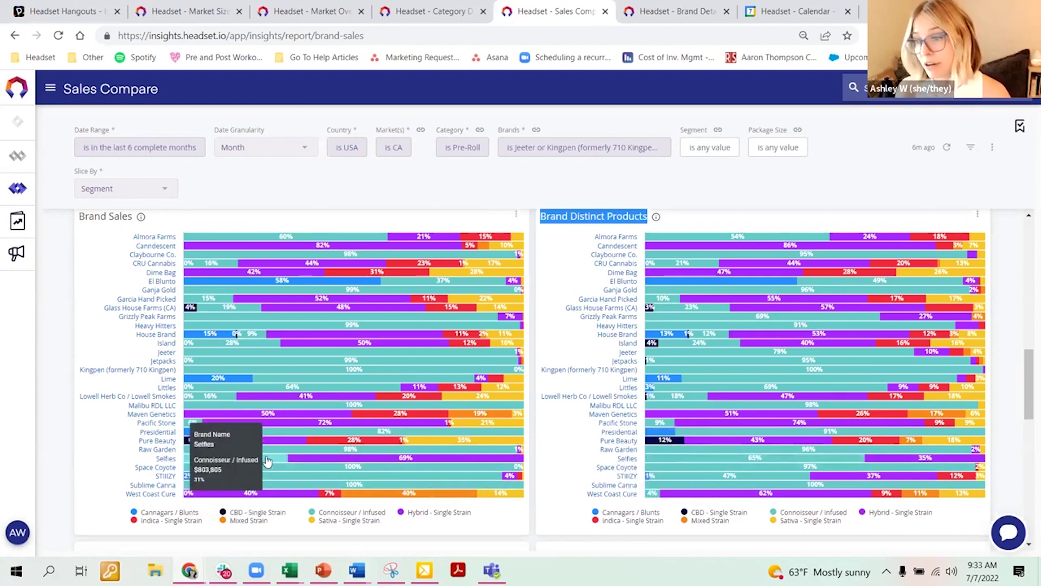
left_click_drag(1026, 374, 1026, 466)
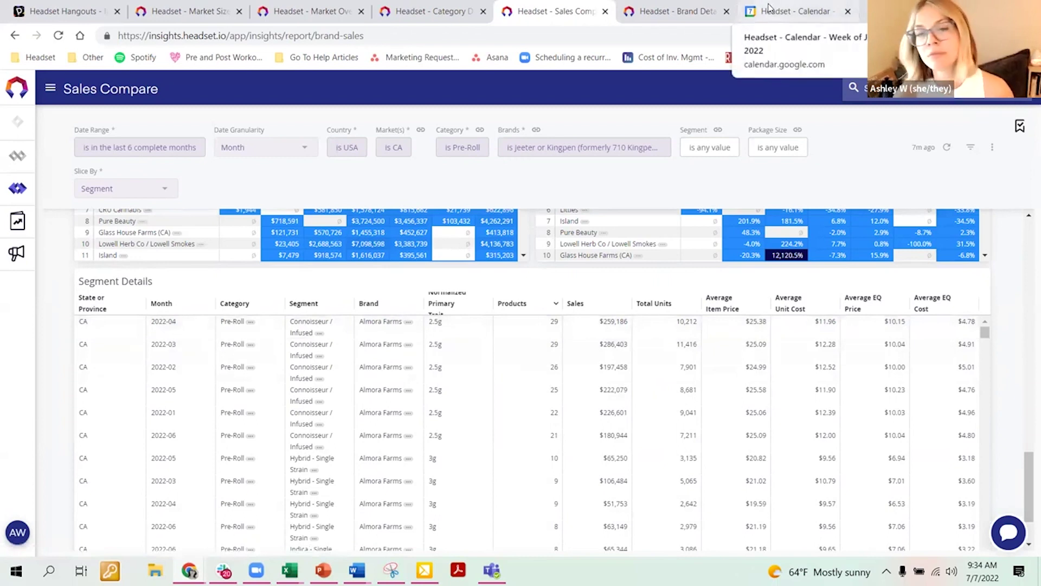
Review the segment sales tables and Brand Sales chart, and expand the report navigation for Brand Compare.
scroll(994, 342, "up", 10)
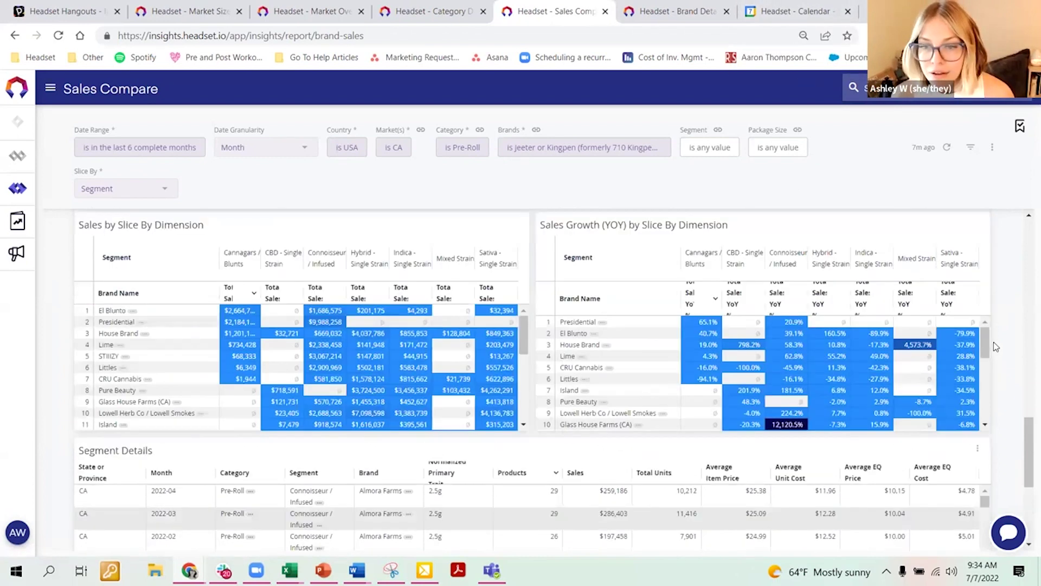
scroll(1004, 331, "down", 2)
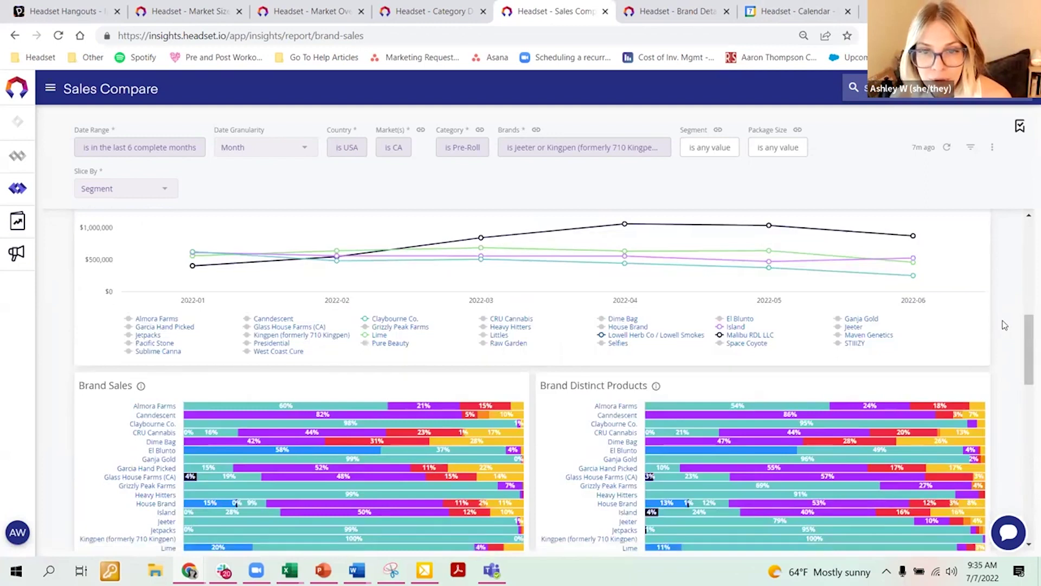
left_click(51, 88)
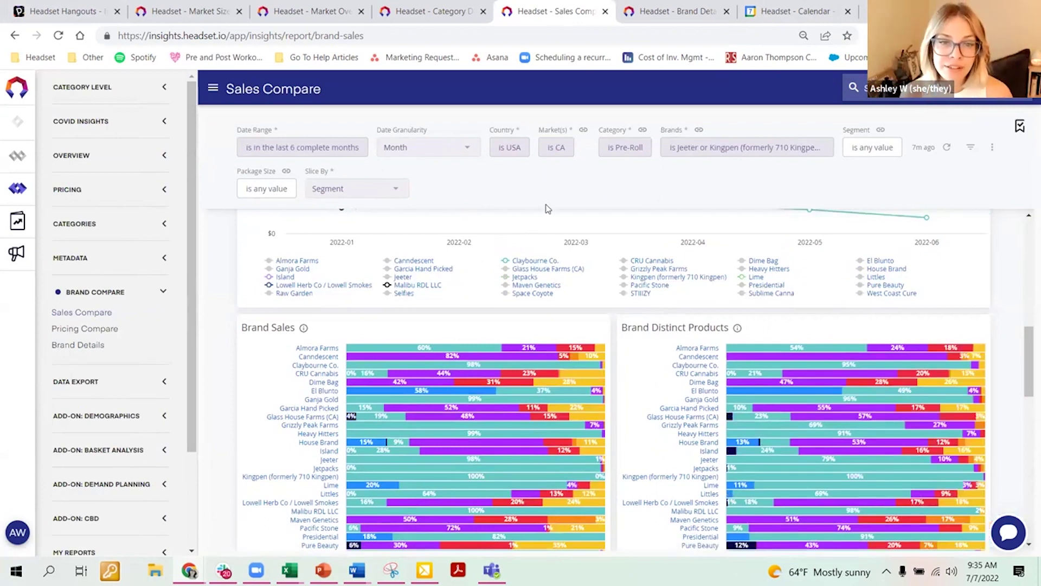
mouse_move(604, 415)
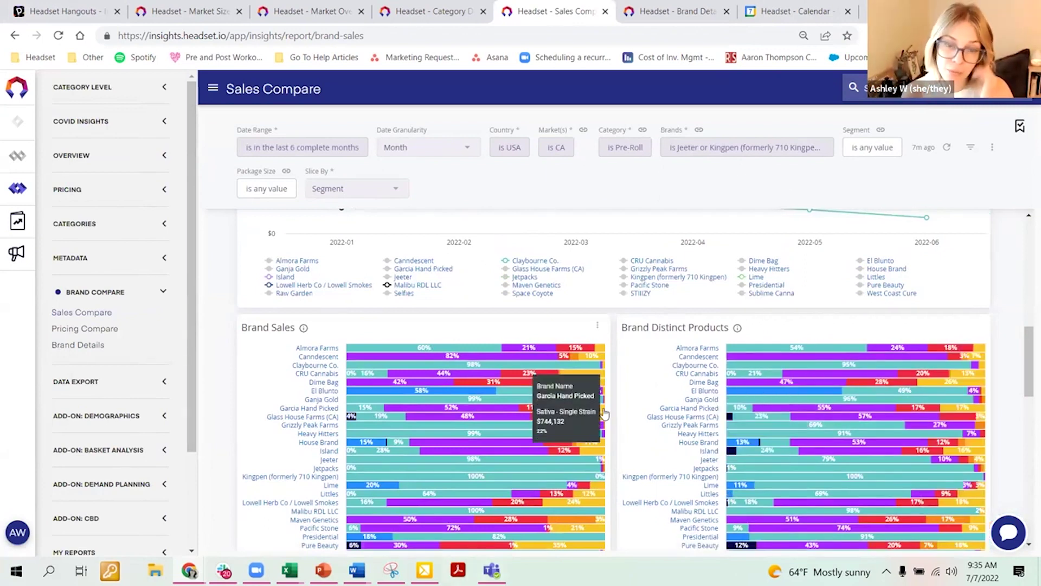
Filter the Sales Compare report to the Connoisseur / Infused segment.
left_click(877, 148)
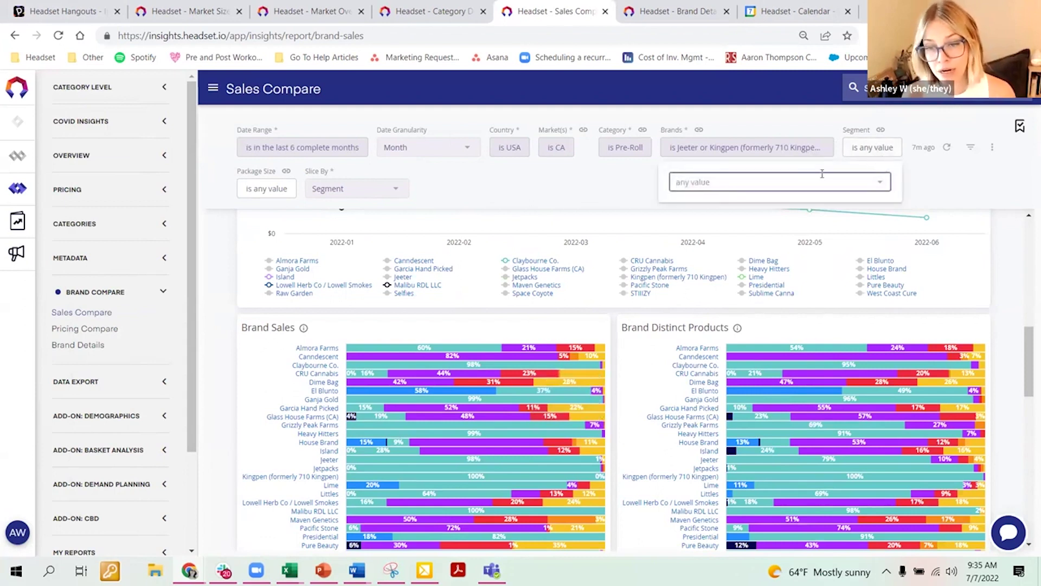
left_click(838, 181)
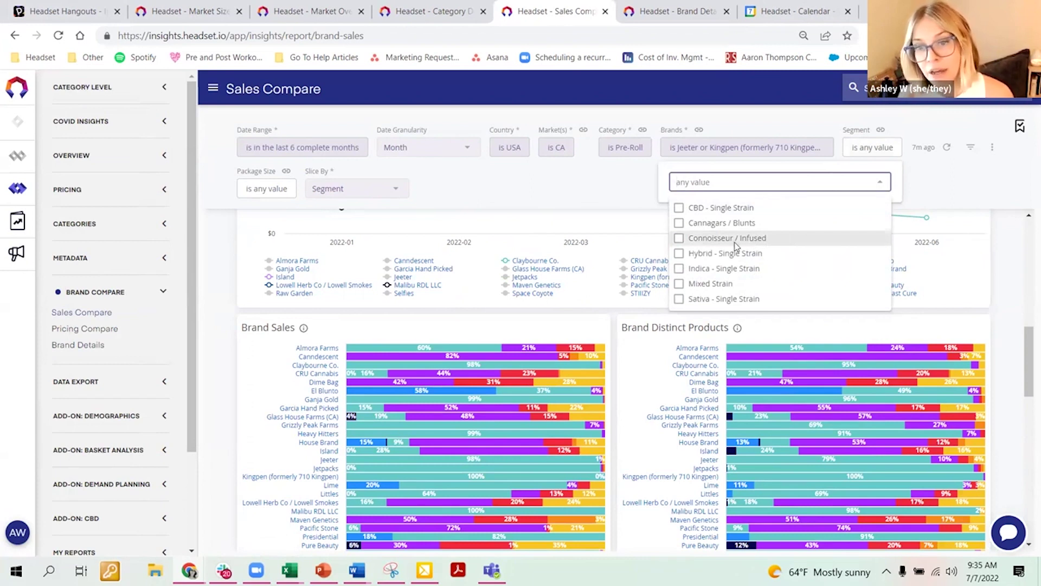
left_click(679, 240)
left_click(568, 189)
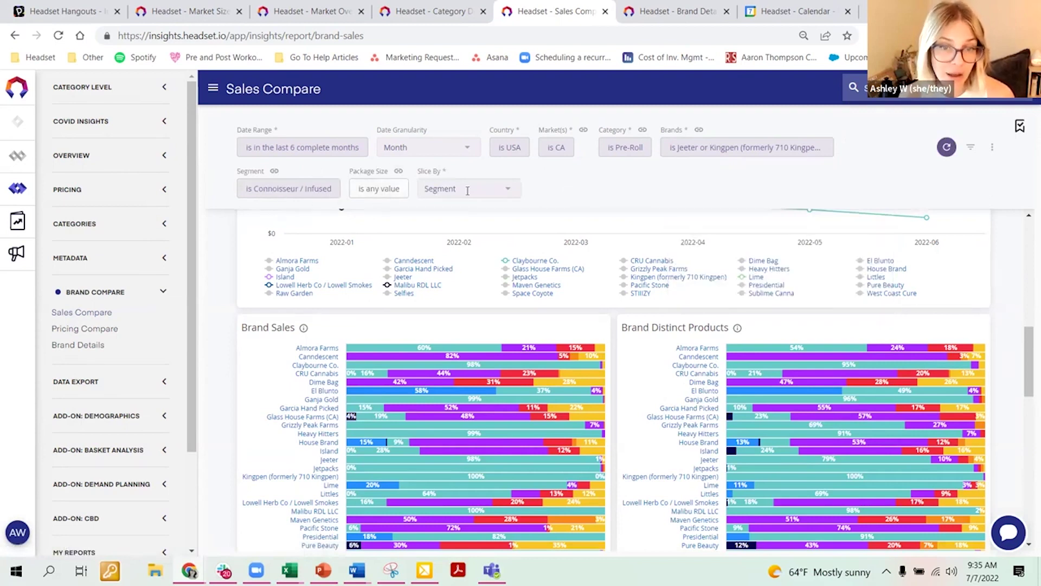
Try slicing the report by Package Size and return the slice to Segment.
left_click(468, 190)
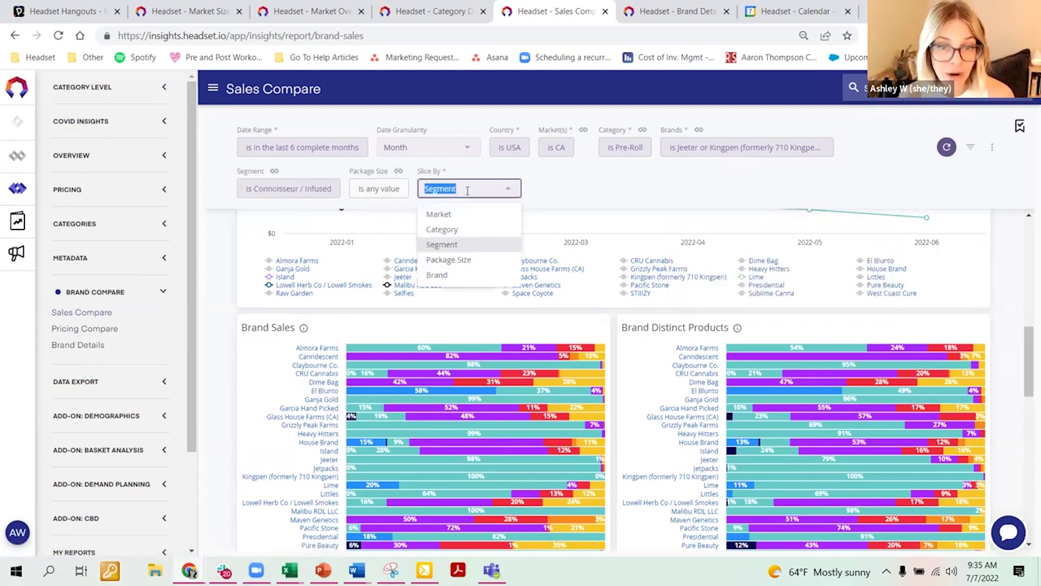
left_click(476, 262)
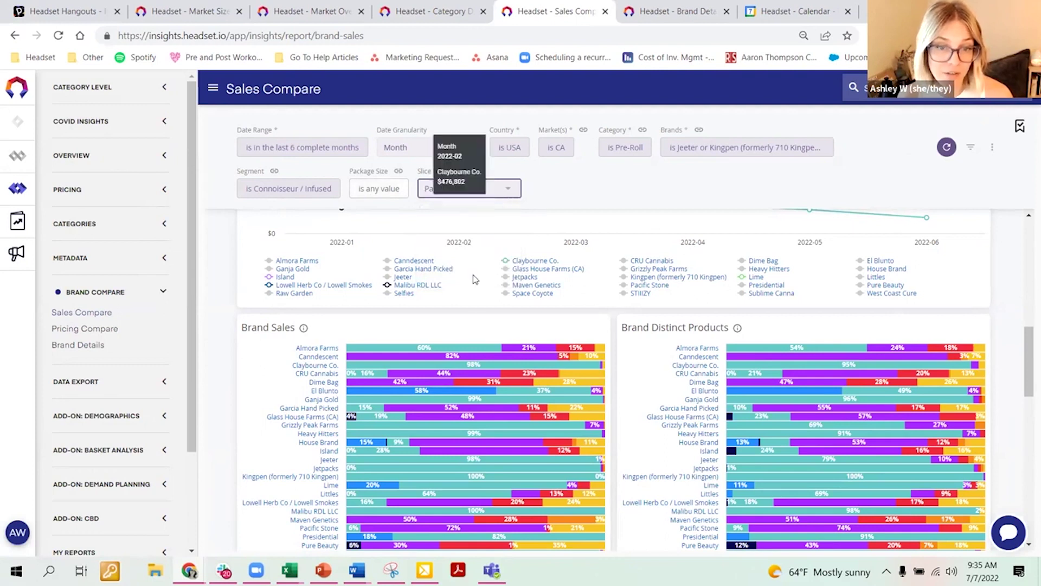
scroll(458, 326, "down", 1)
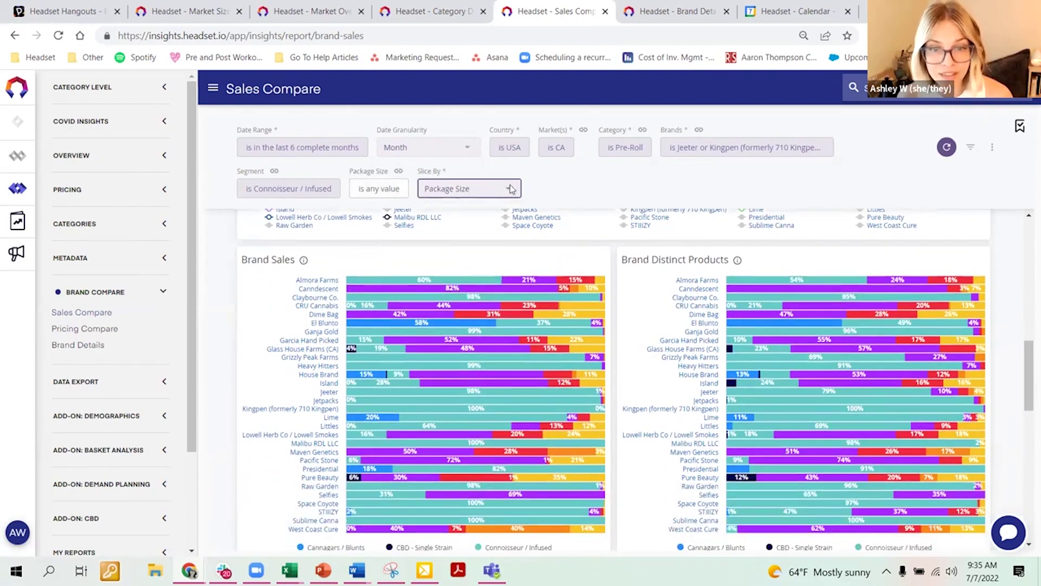
left_click(510, 189)
left_click(492, 240)
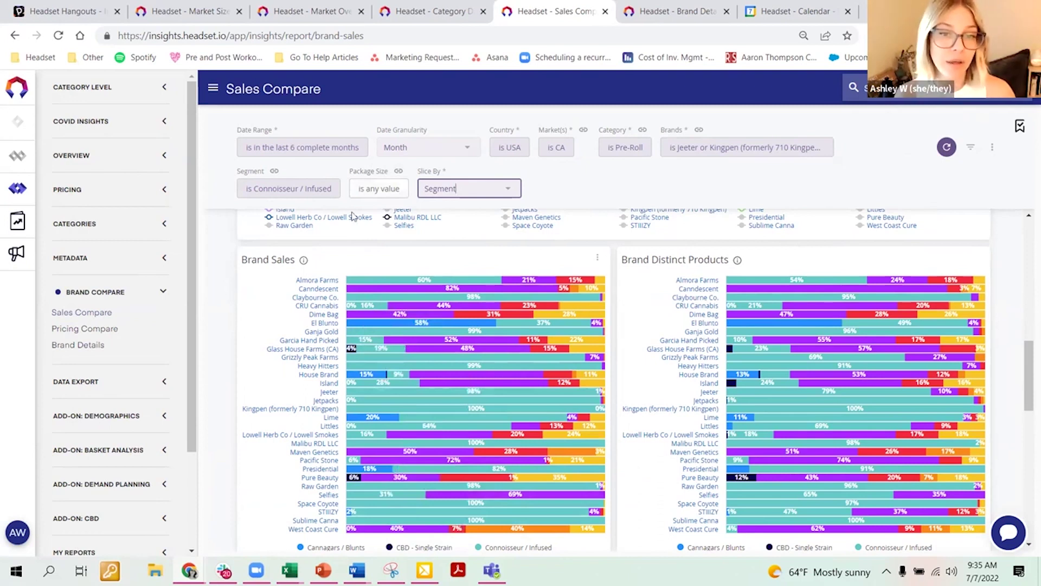
Set the report's Slice By option to Package Size.
left_click(491, 189)
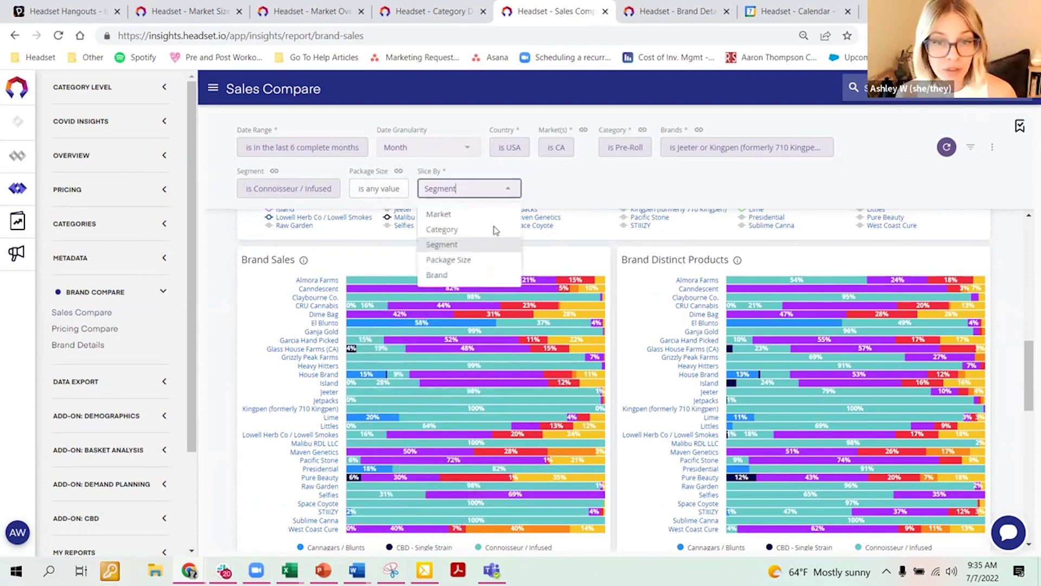
left_click(489, 259)
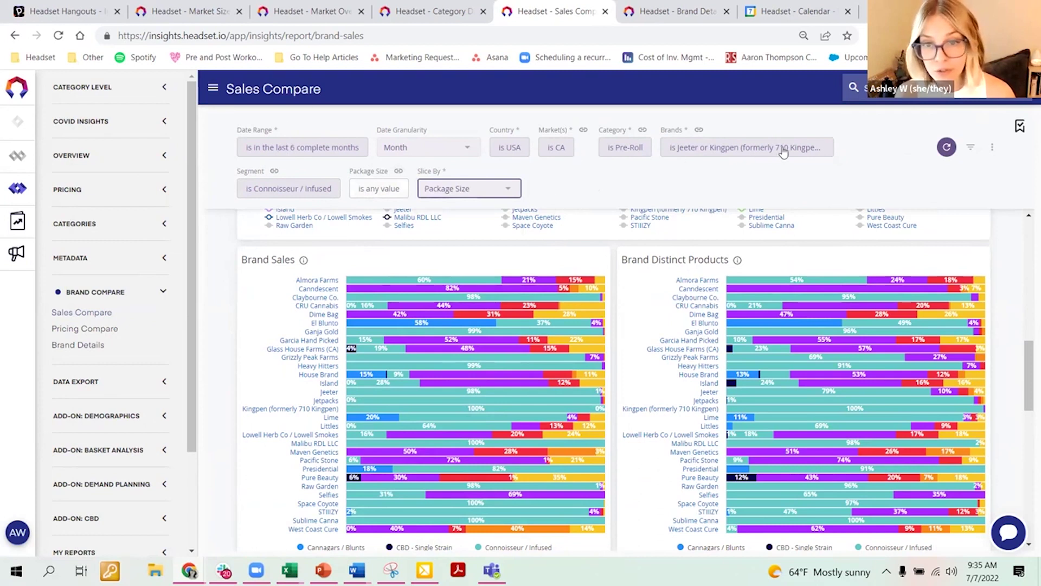
left_click(504, 193)
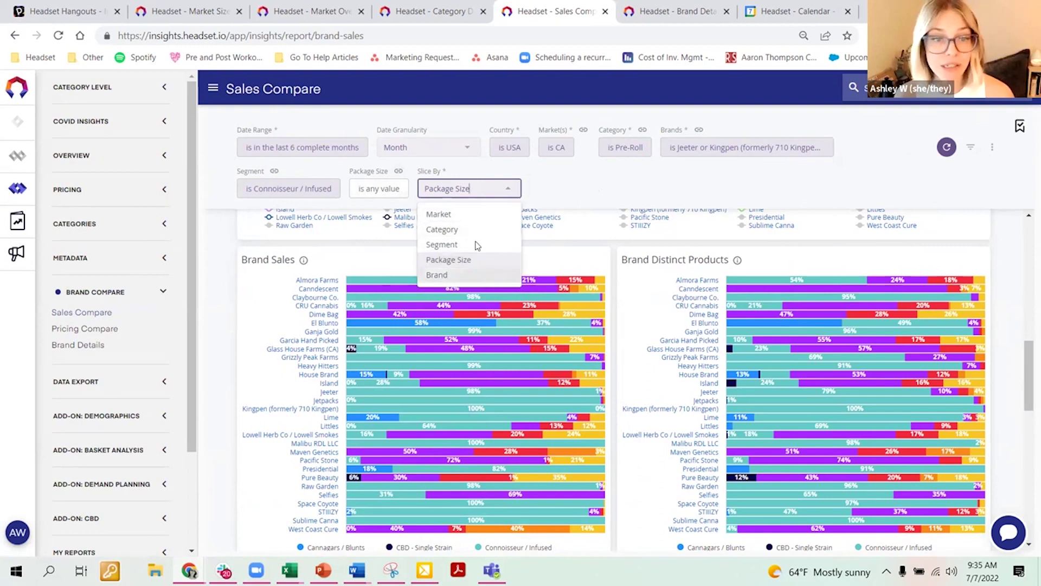
left_click(223, 288)
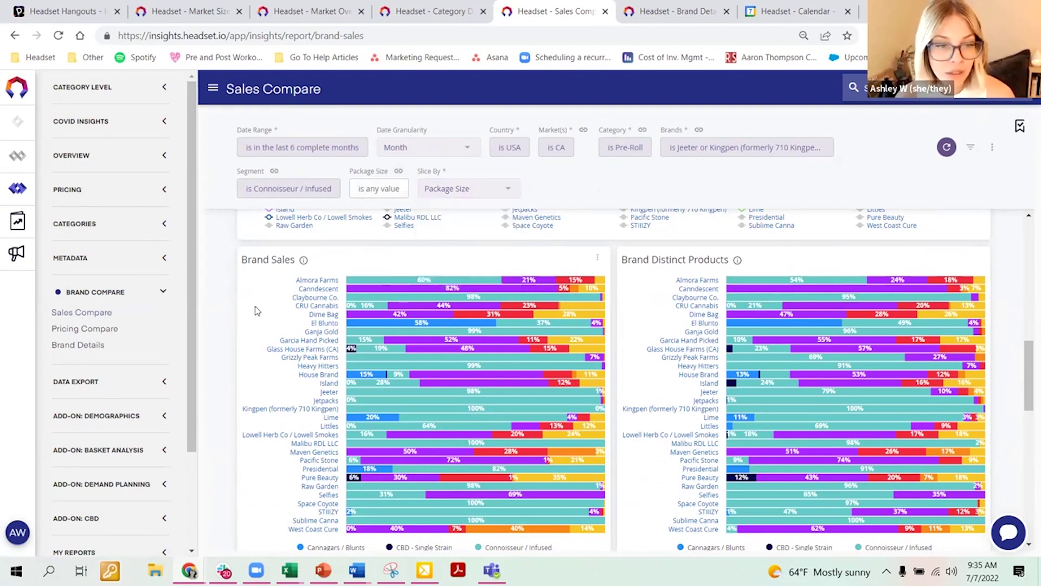
Examine Jeeter's Sativa, Hybrid and Connoisseur / Infused product counts in Brand Distinct Products and compare them with its Brand Sales split.
scroll(332, 335, "up", 4)
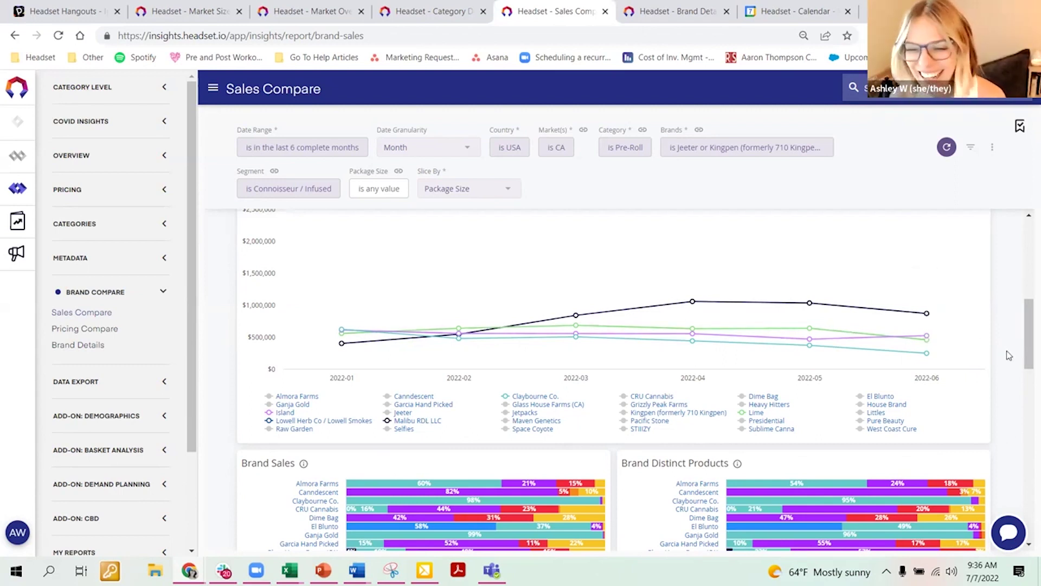
scroll(1009, 356, "down", 5)
scroll(942, 384, "up", 1)
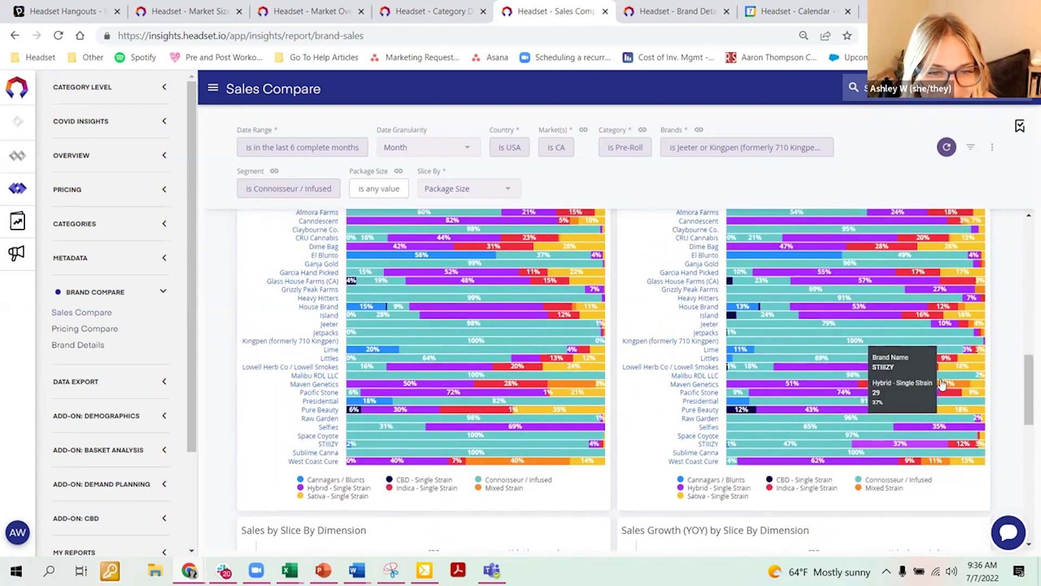
scroll(942, 384, "up", 1)
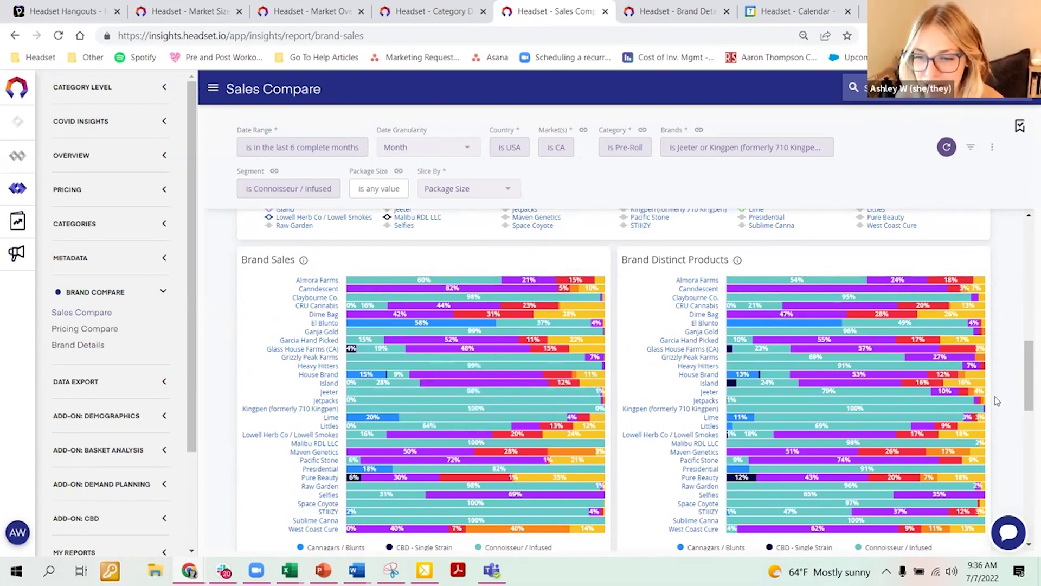
mouse_move(984, 395)
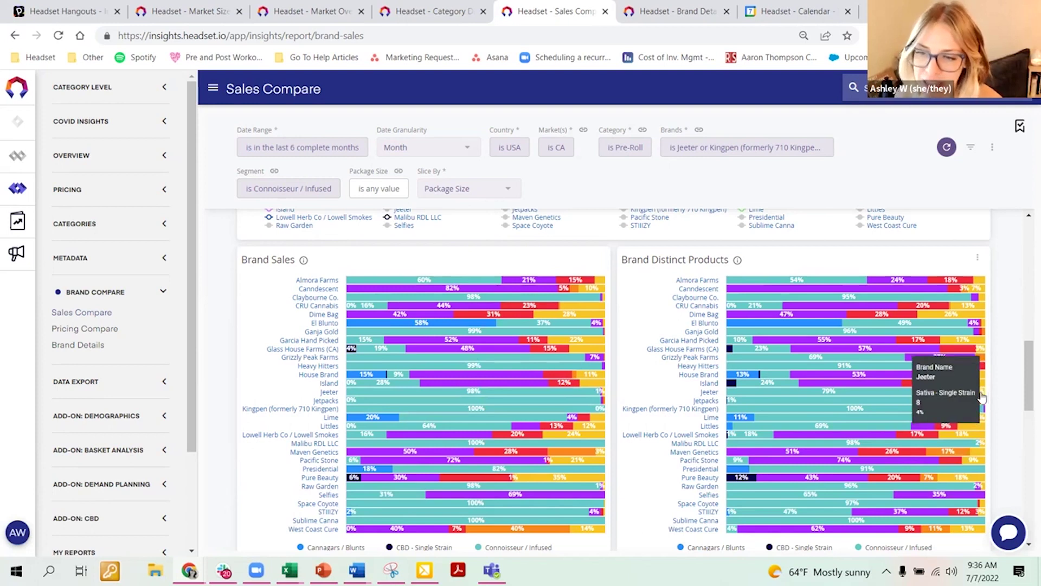
mouse_move(952, 396)
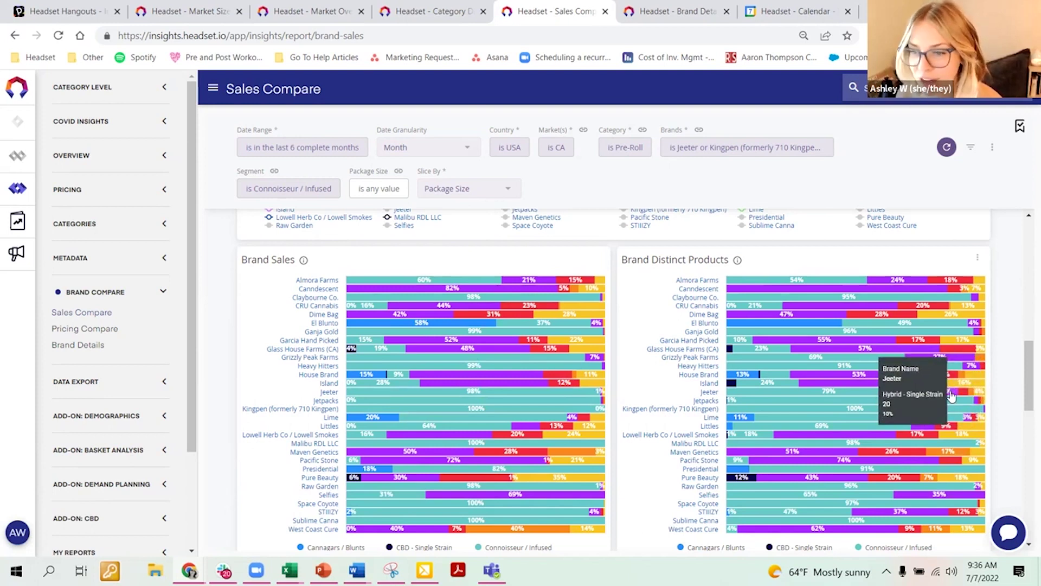
mouse_move(855, 396)
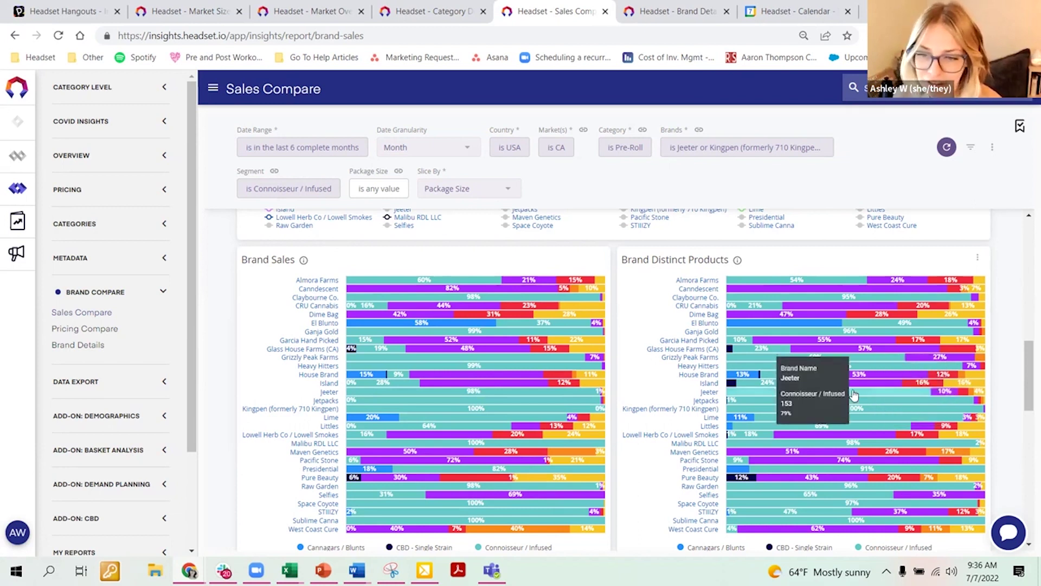
mouse_move(534, 396)
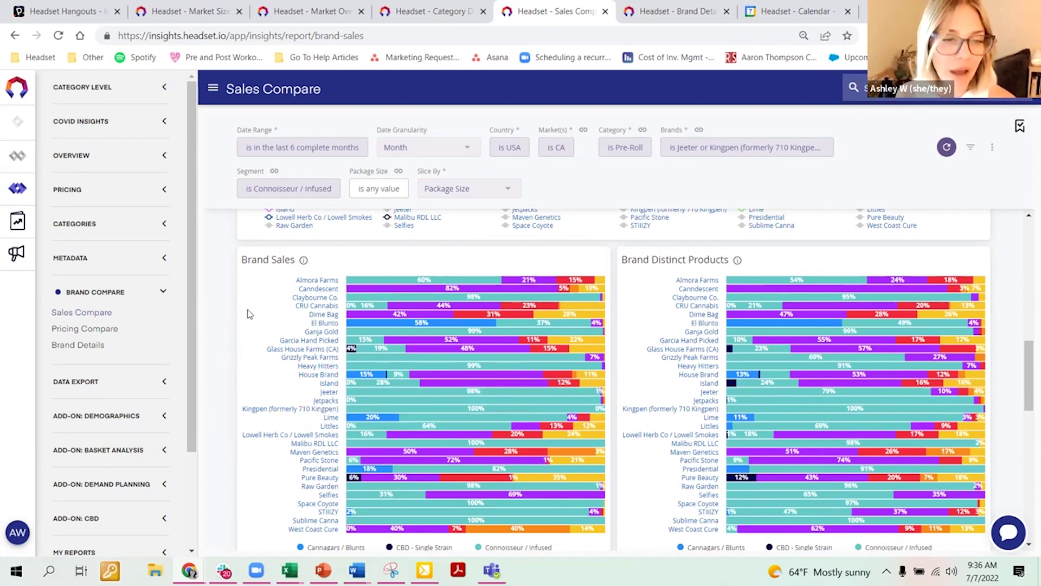
Open Jeeter's Brand Details report from the Brand Sales chart and load its data for CA.
right_click(89, 346)
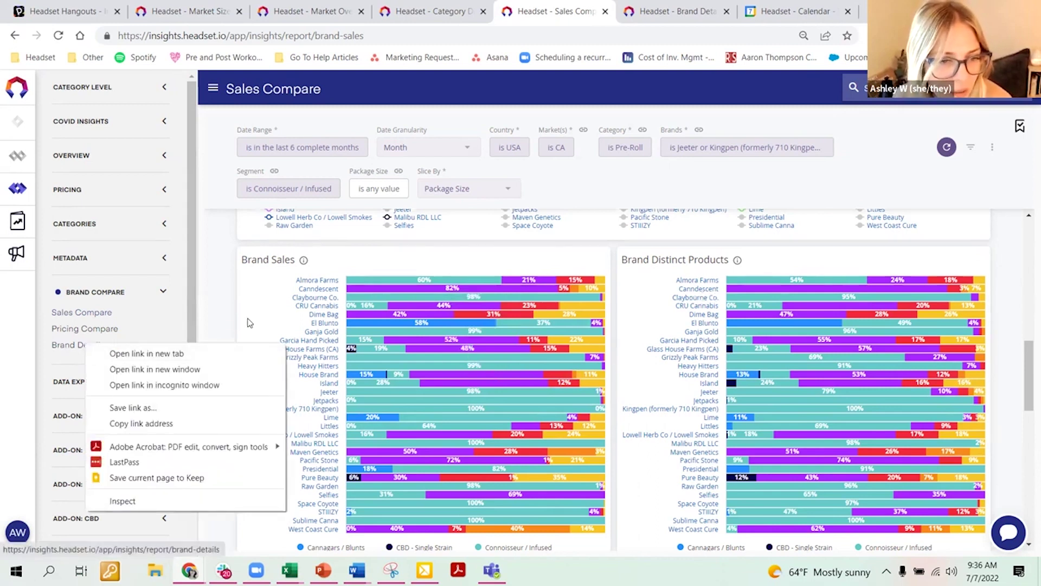
left_click(198, 322)
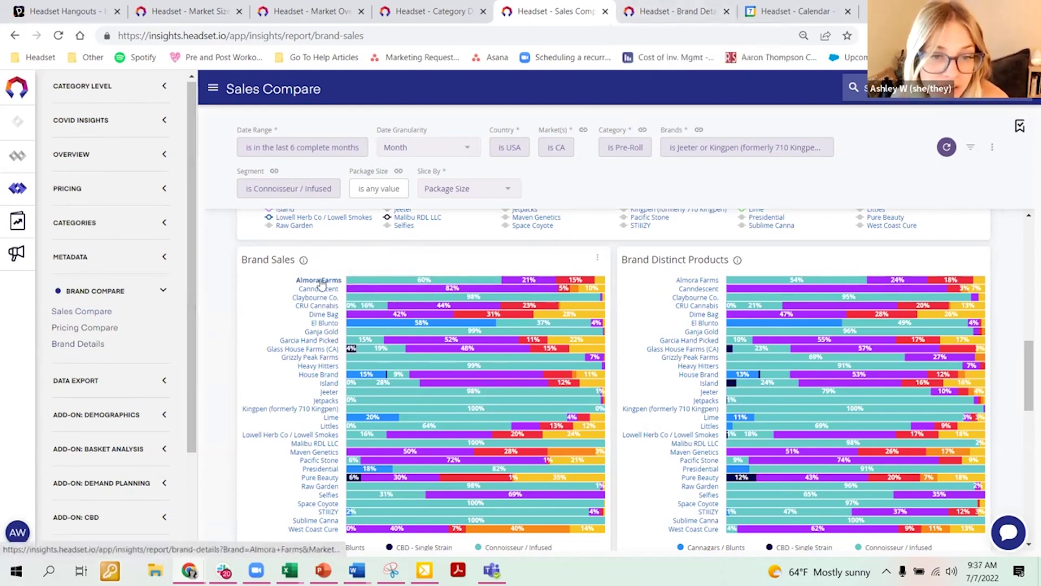
left_click(334, 395)
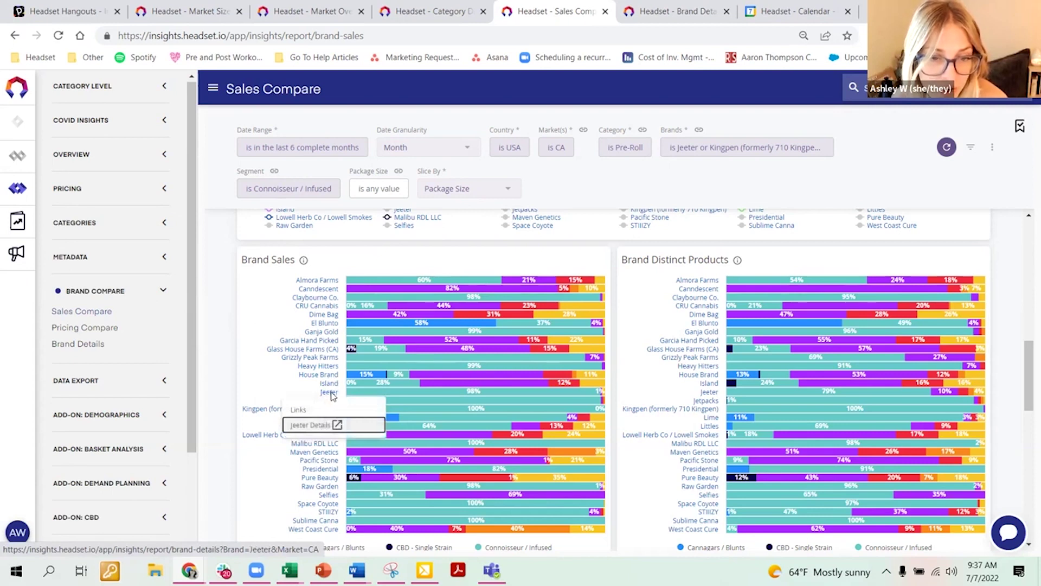
left_click(336, 425)
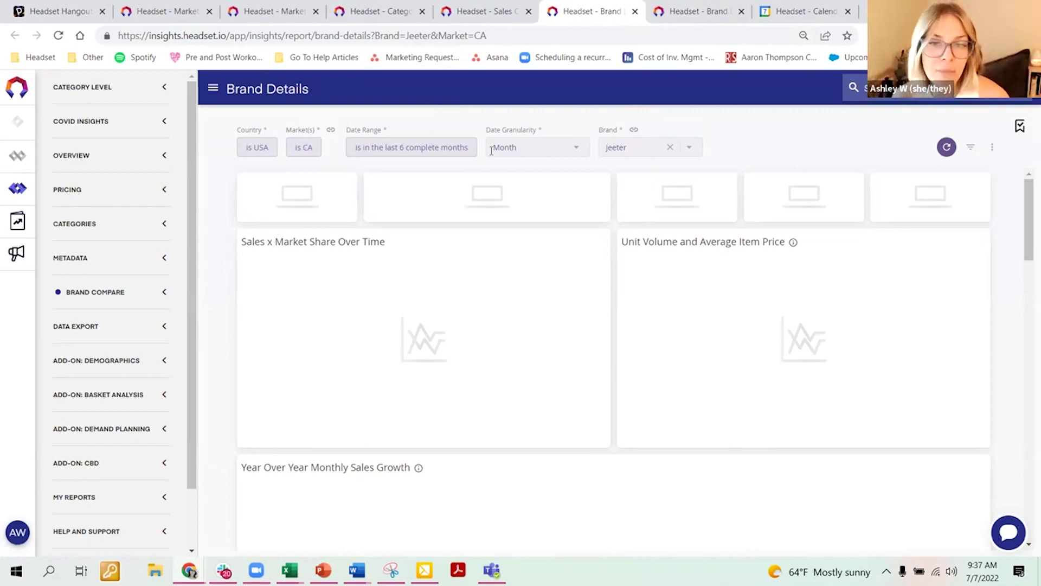
left_click(165, 296)
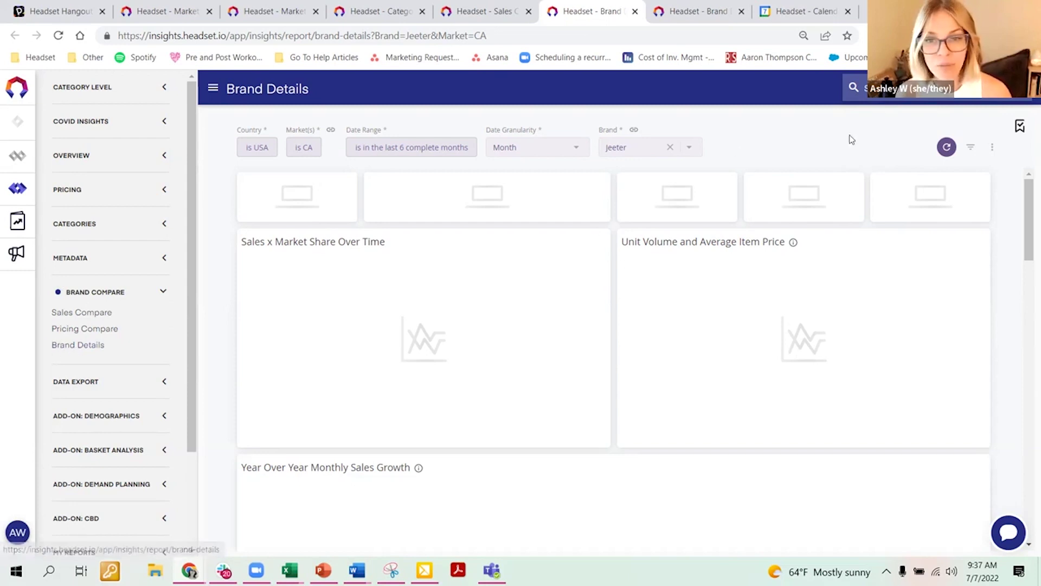
left_click(946, 153)
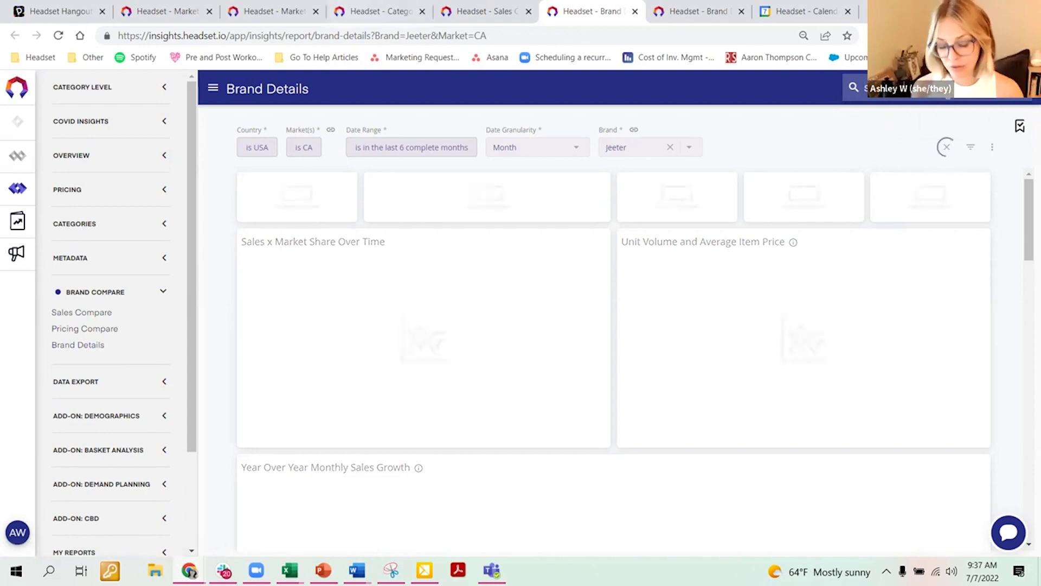
Search brands and products for Jeeter in CA and dismiss the suggestions.
type("Je")
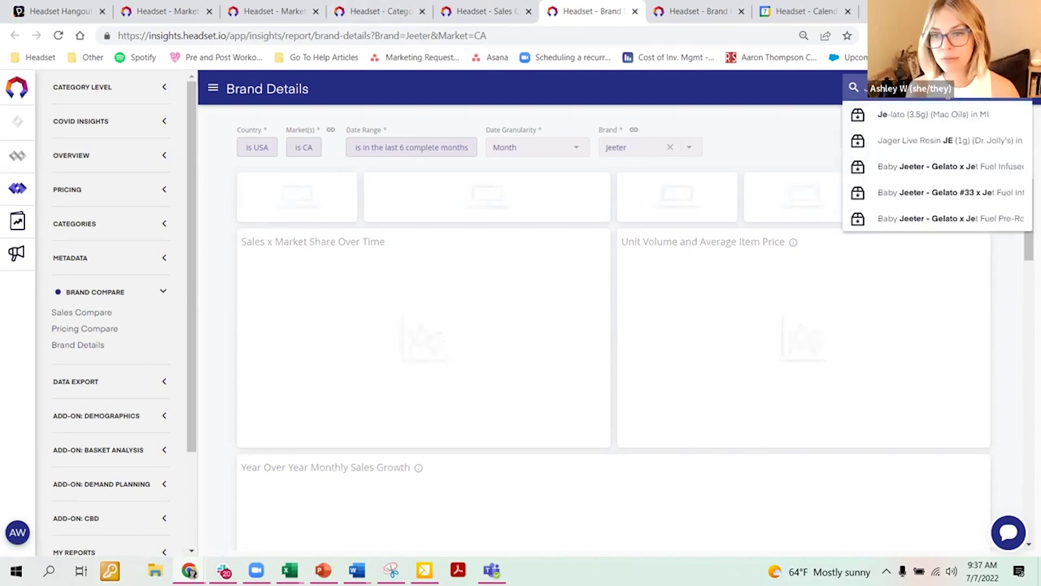
type("eters")
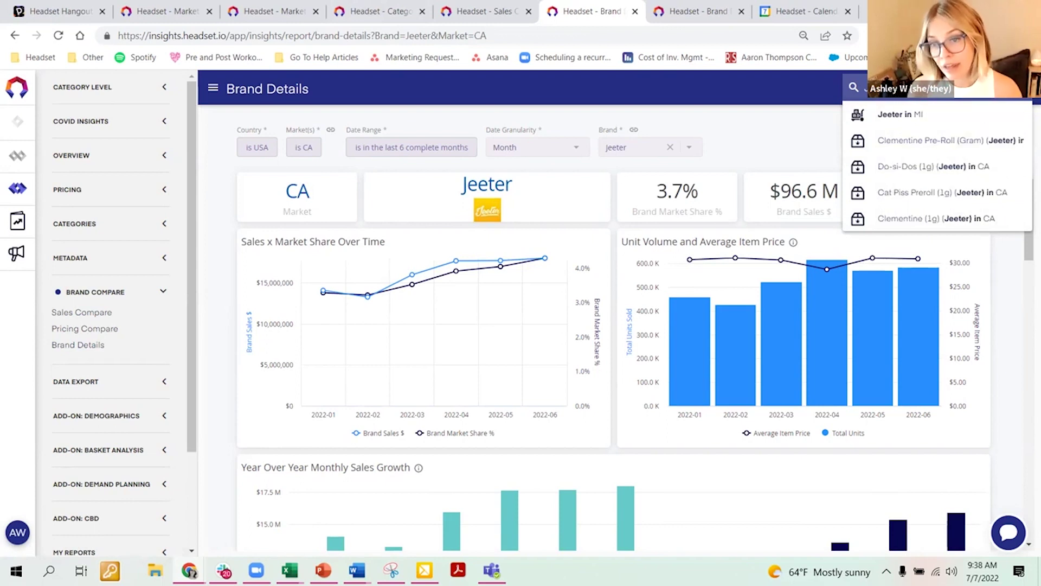
type("c")
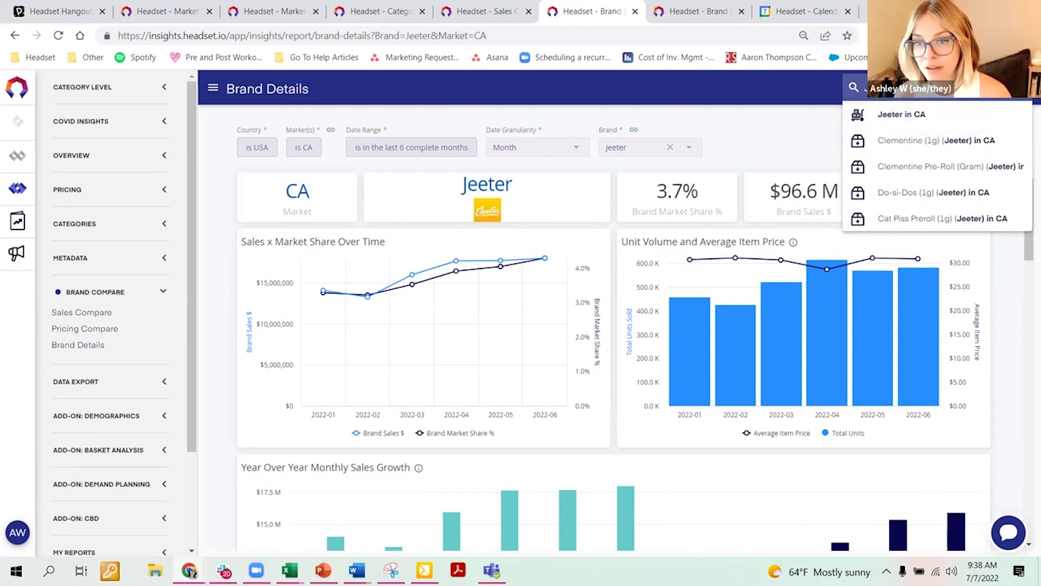
key("Escape")
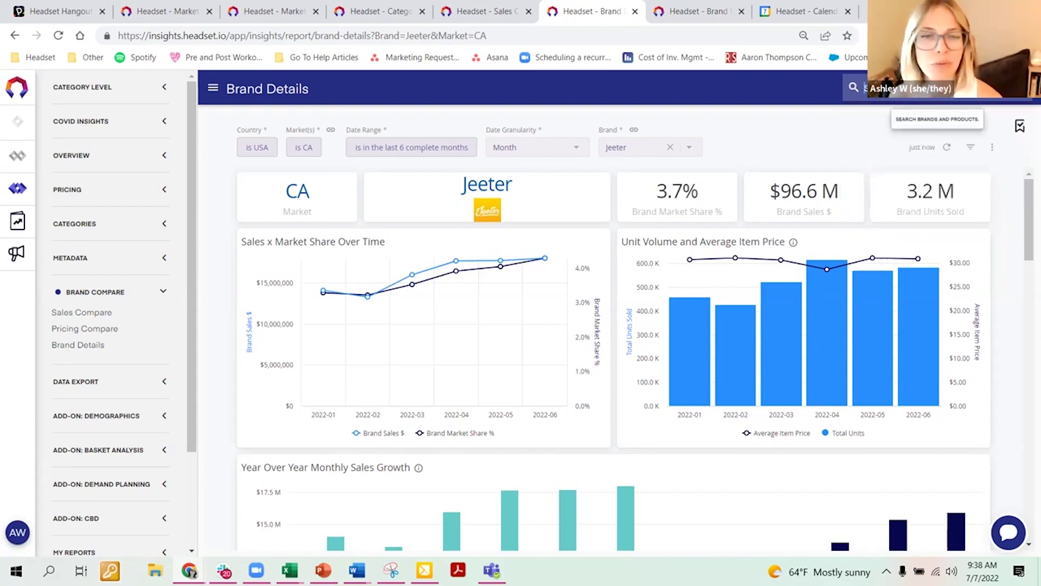
Collapse the report navigation, set Jeeter's date range to the last 20 complete months and reload the Brand Details report.
left_click(214, 92)
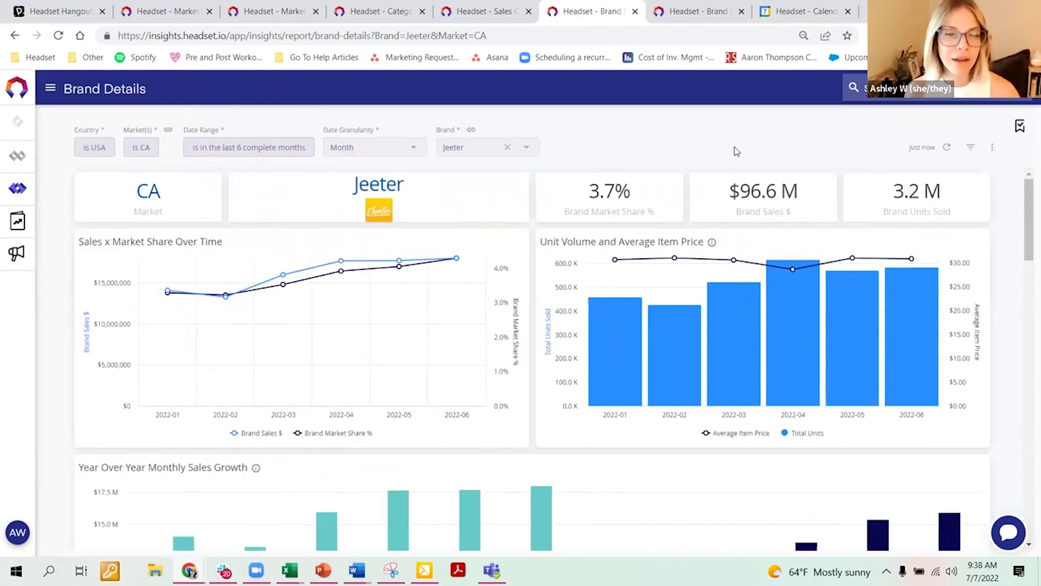
left_click(270, 155)
left_click(281, 181)
key("BackSpace")
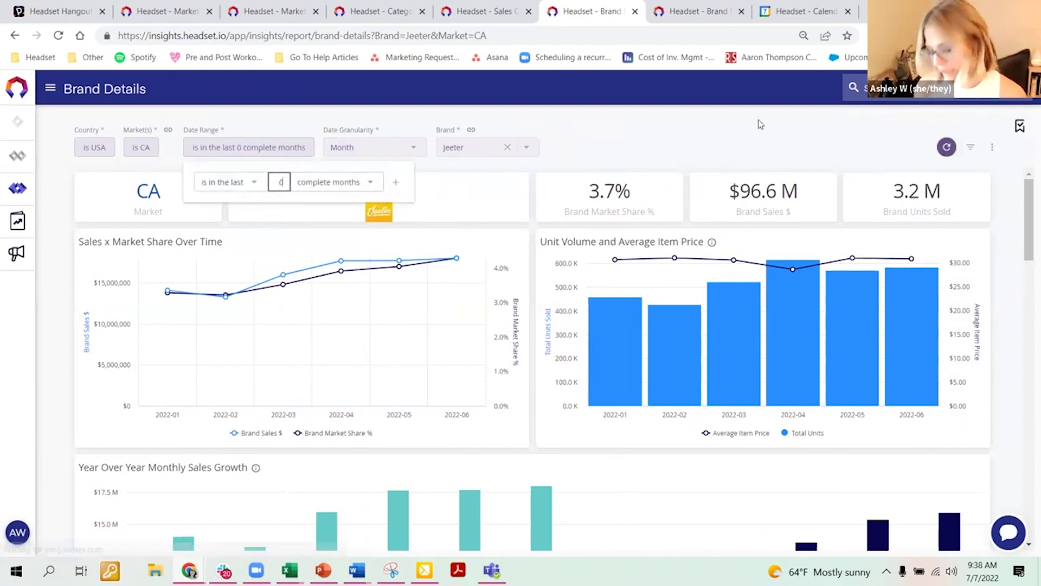
type("20")
left_click(948, 148)
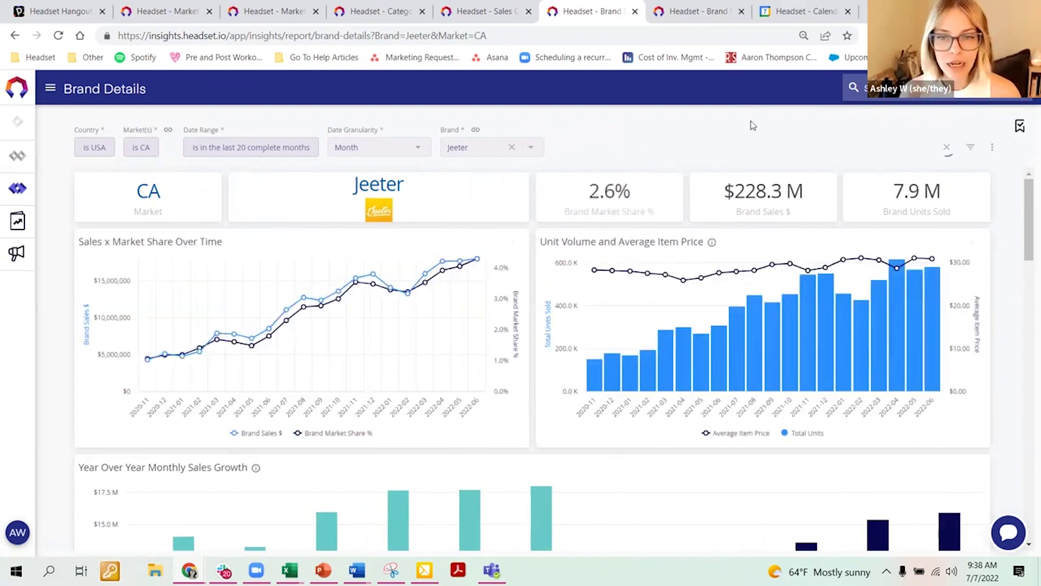
Highlight Jeeter's overall Brand Market Share % in CA for the last 20 complete months.
left_click_drag(644, 191, 587, 191)
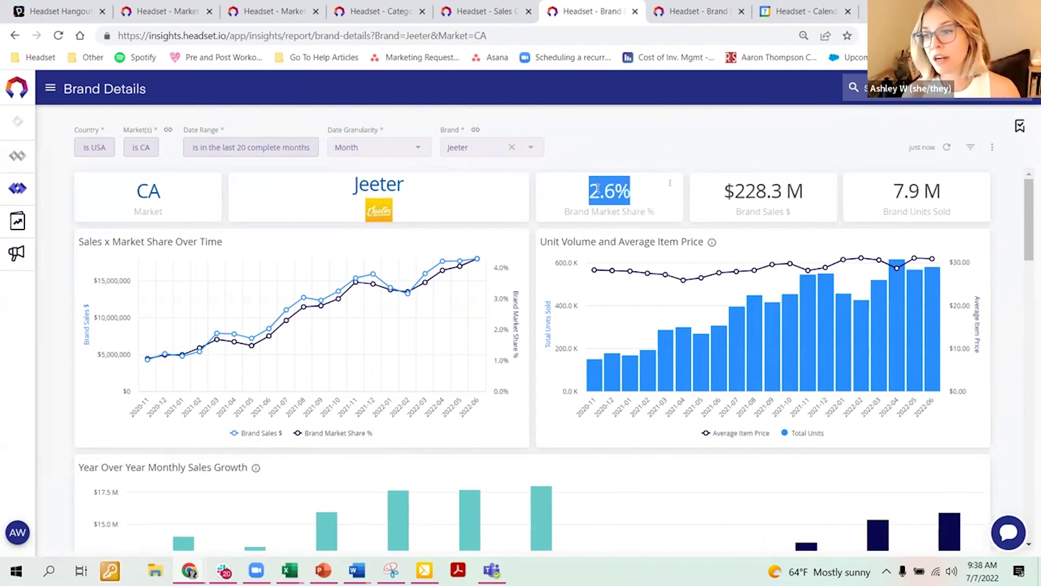
left_click(627, 143)
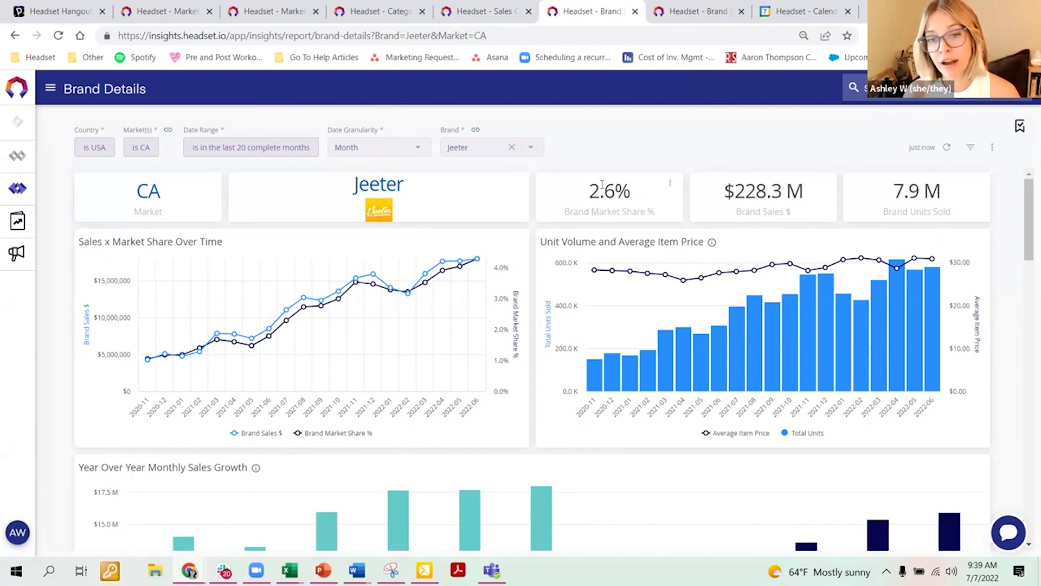
left_click_drag(645, 191, 579, 189)
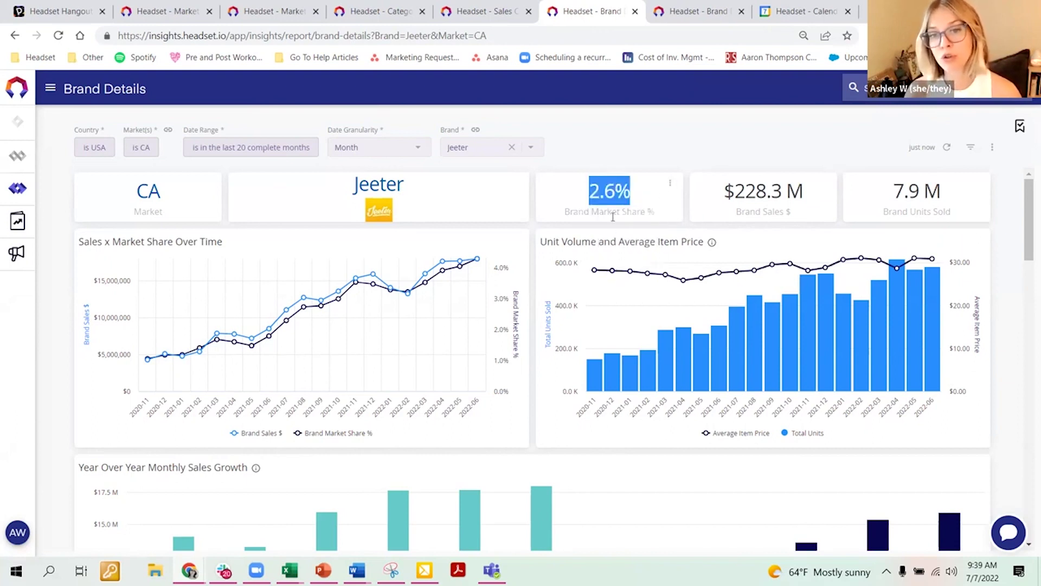
left_click(655, 147)
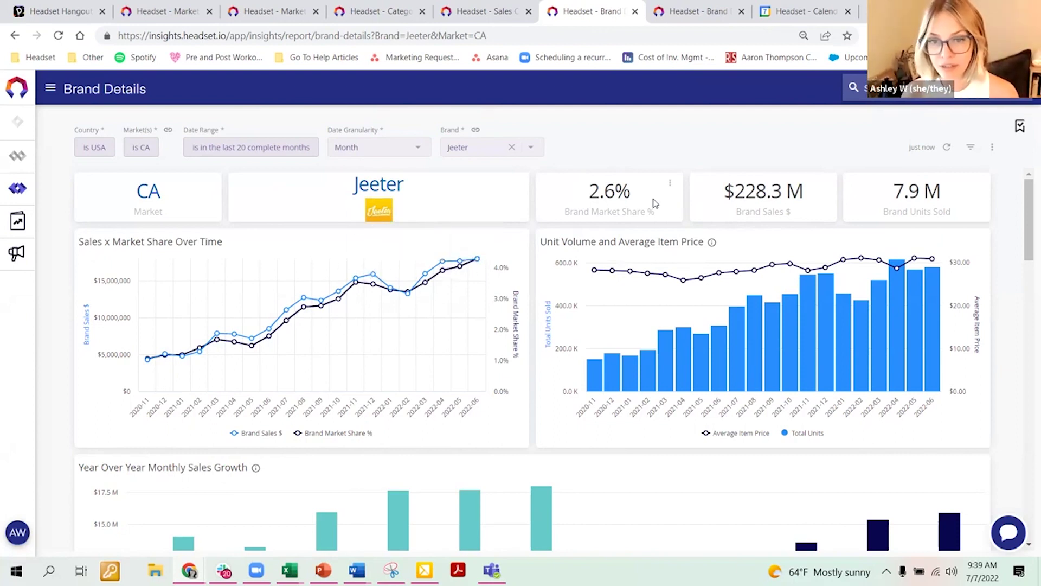
left_click_drag(644, 194, 590, 184)
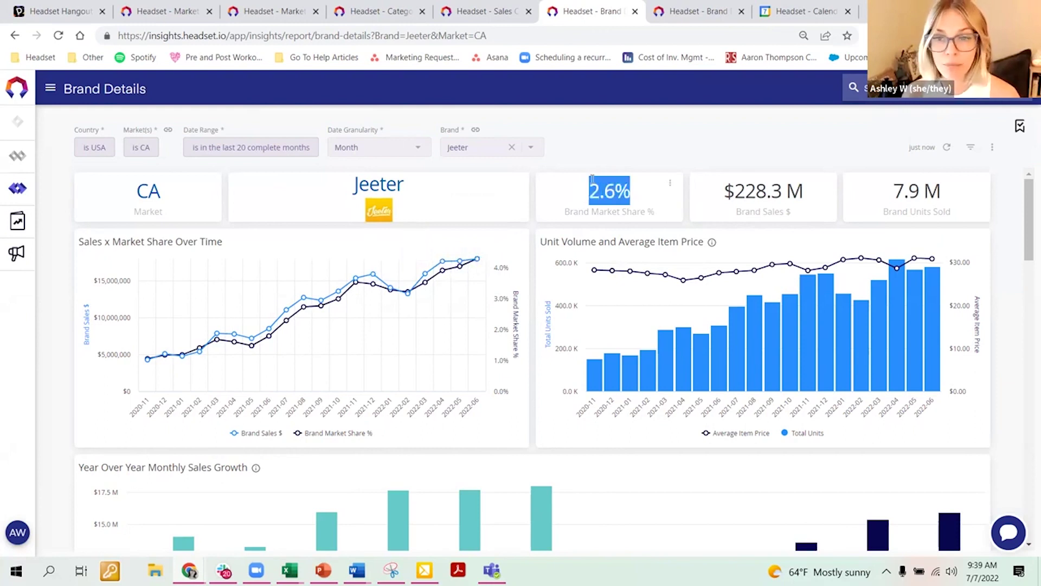
left_click(1008, 191)
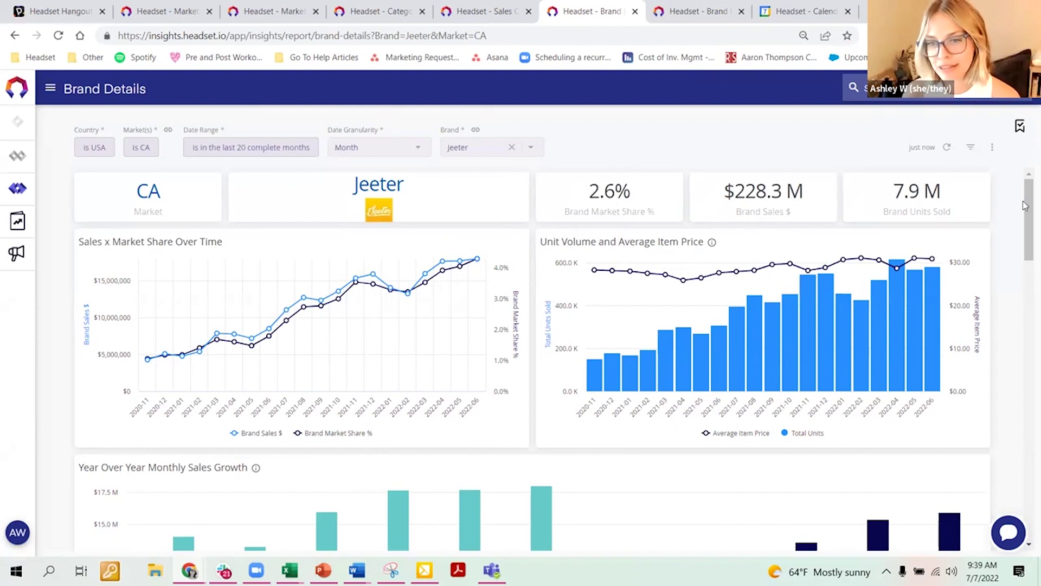
Compare Jeeter's monthly market share trend with its overall Brand Market Share %, and examine Unit Volume and Average Item Price.
left_click_drag(1025, 205, 1025, 217)
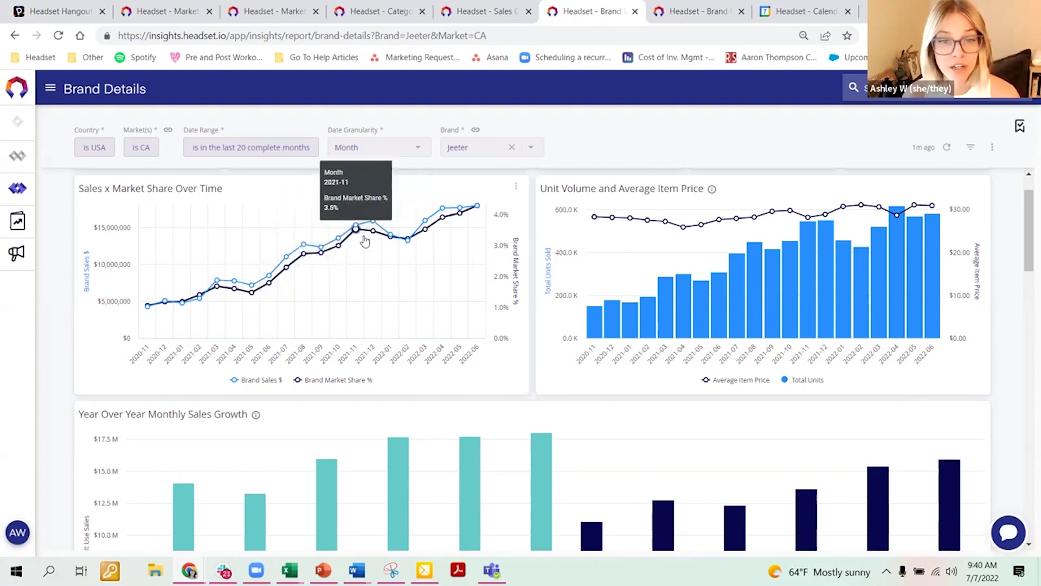
scroll(654, 198, "up", 1)
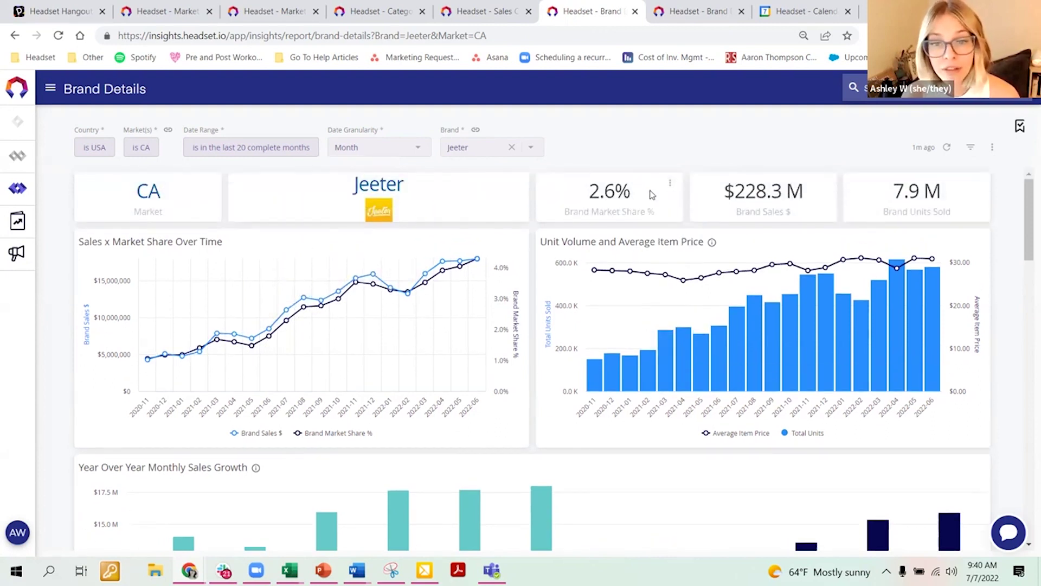
left_click_drag(652, 195, 576, 188)
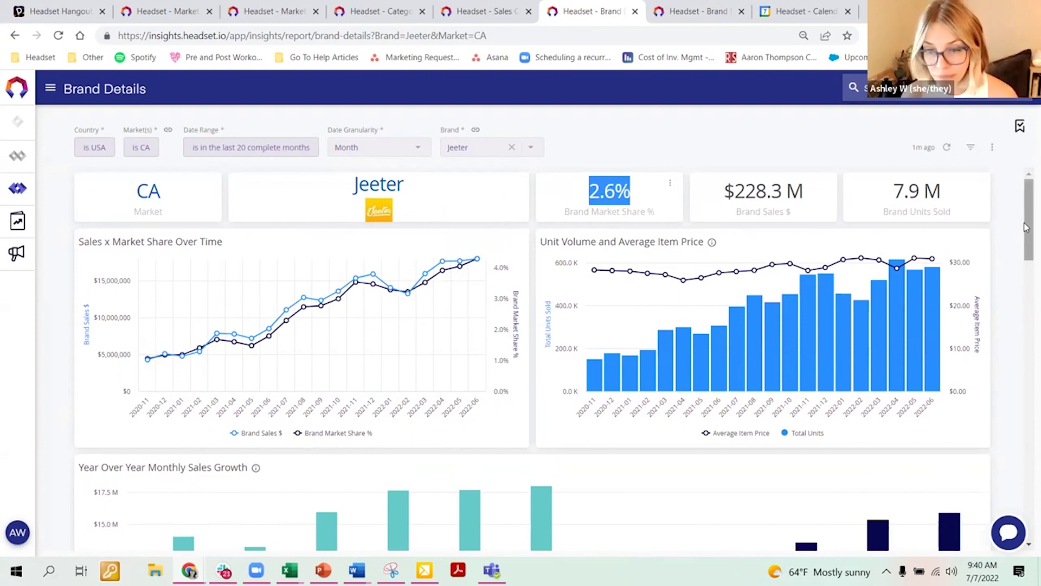
mouse_move(1025, 223)
left_mouse_down()
mouse_move(1025, 250)
mouse_move(1026, 227)
left_mouse_up()
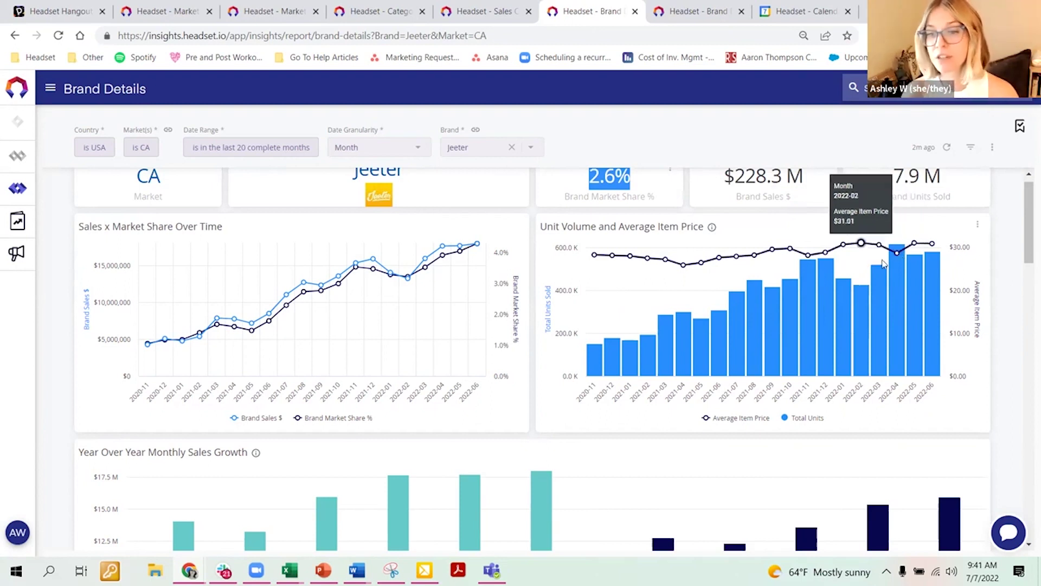
Compare Jeeter's Year Over Year Monthly Sales Growth with the CA Market Overview's Year Over Year Monthly Growth.
left_click_drag(1025, 227, 1026, 277)
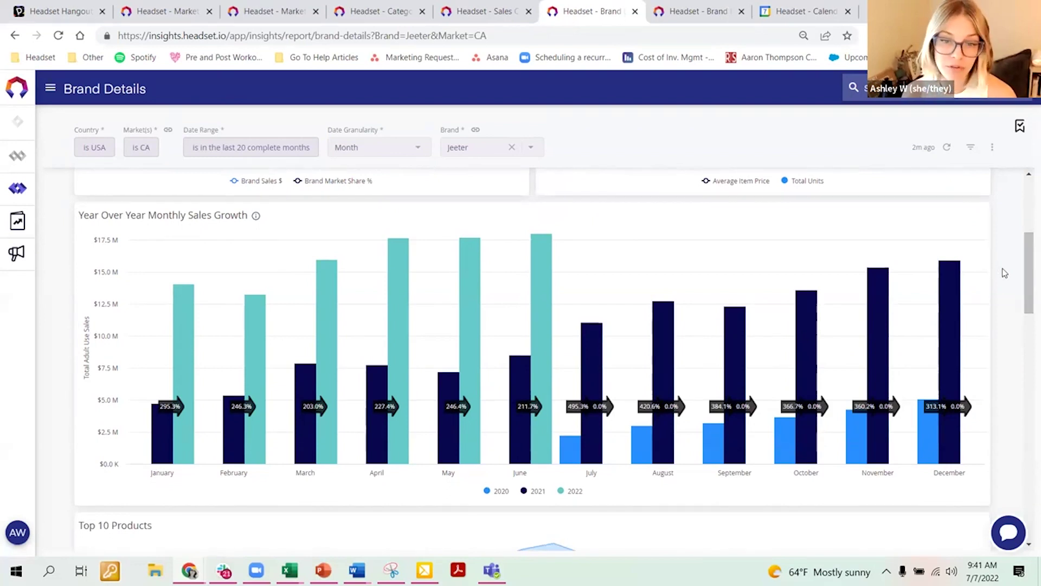
left_click(270, 12)
scroll(733, 320, "up", 10)
scroll(730, 320, "up", 15)
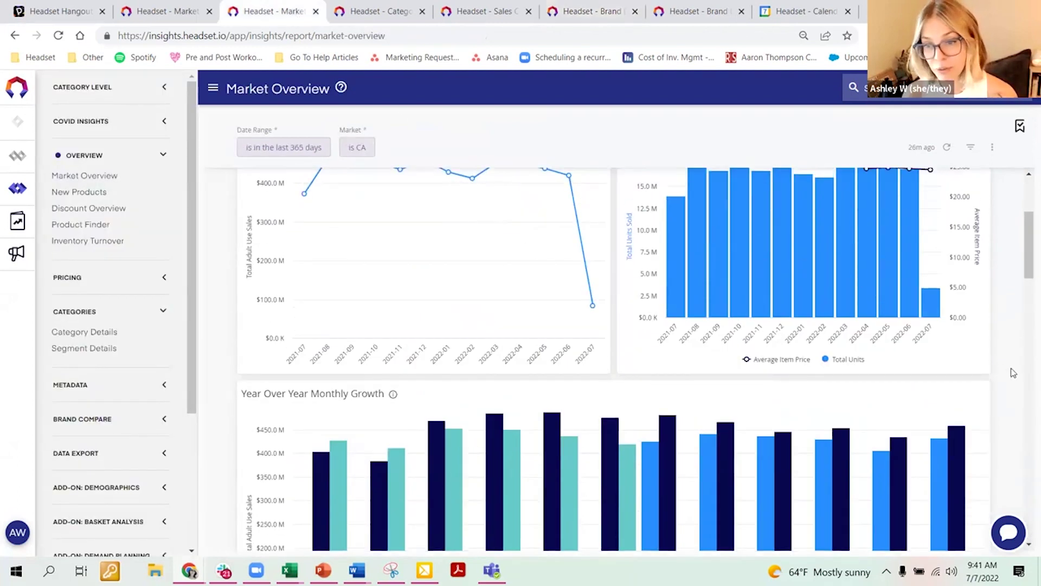
scroll(1013, 374, "down", 3)
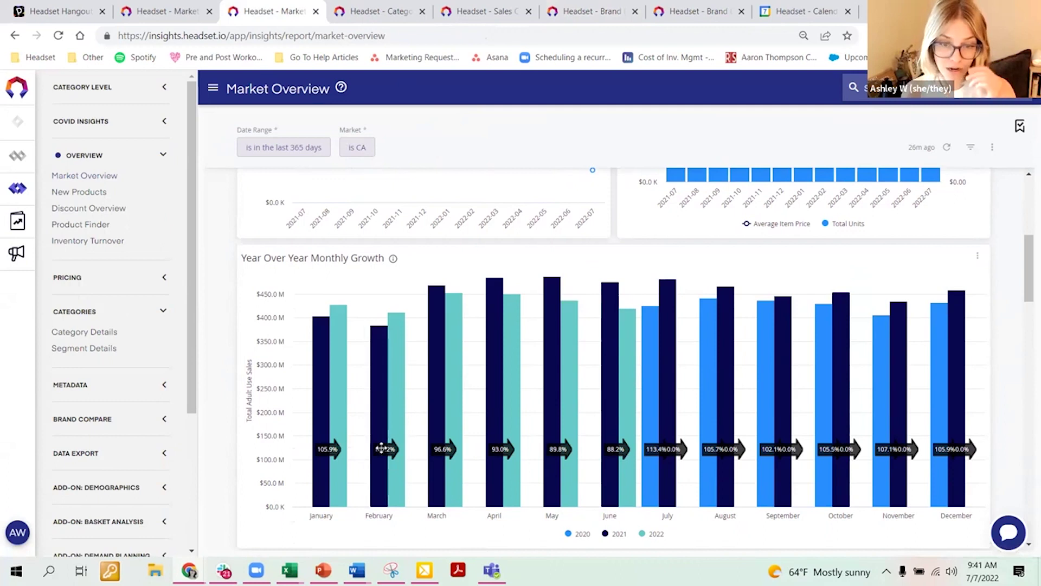
mouse_move(398, 457)
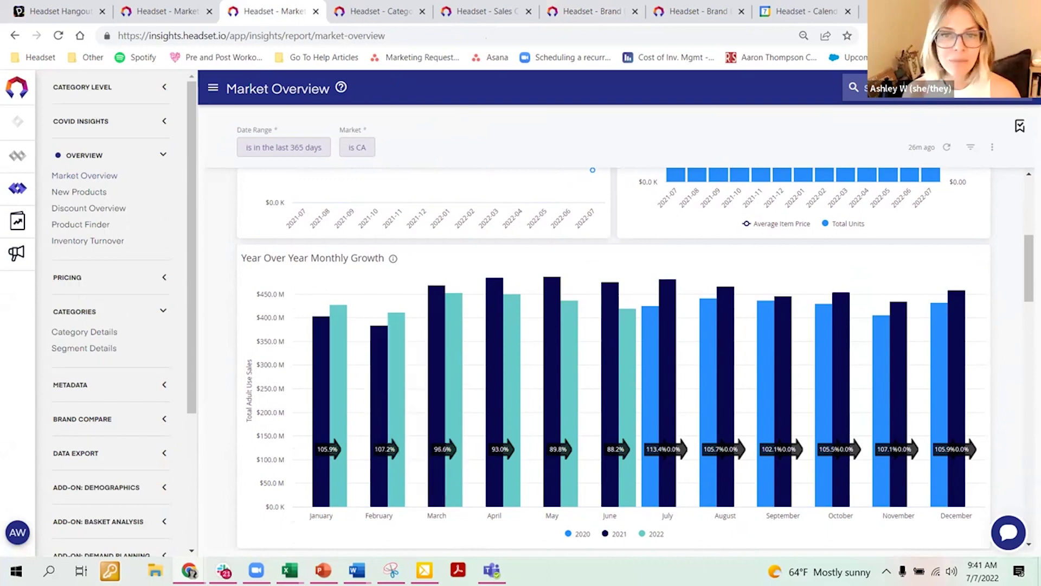
left_click(594, 11)
mouse_move(191, 351)
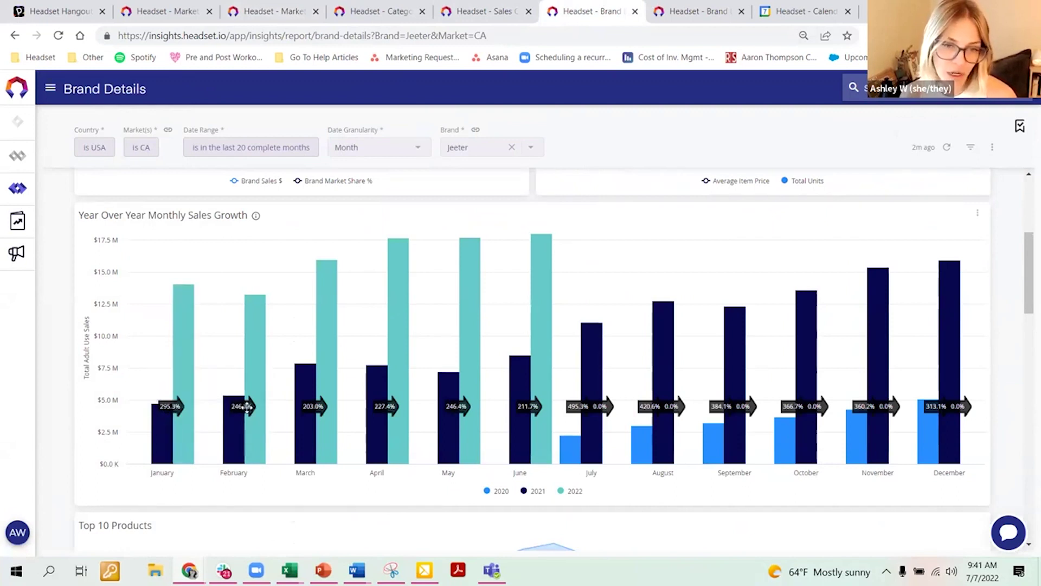
mouse_move(325, 402)
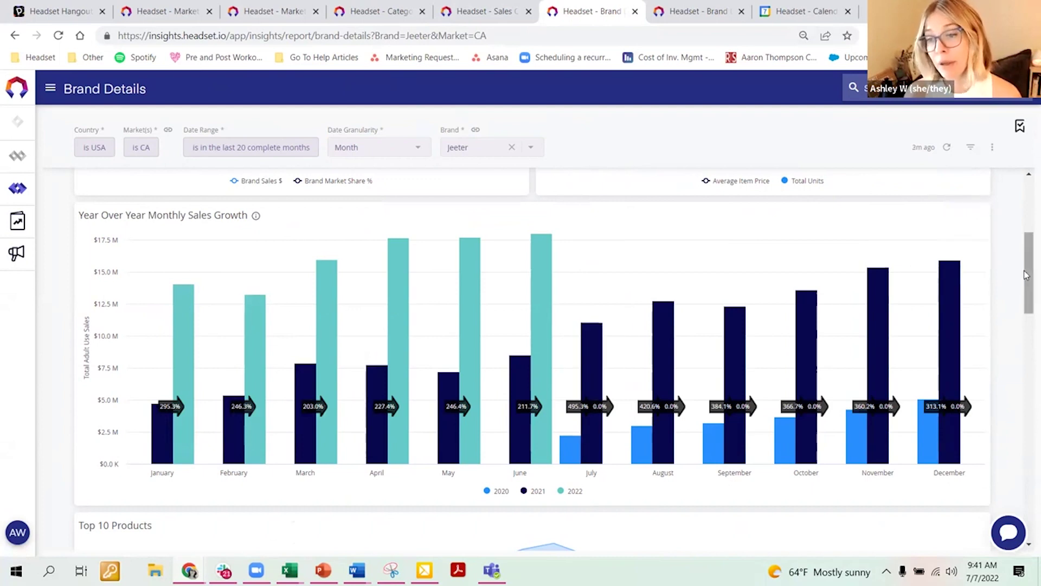
Examine the sales trends in Jeeter's Top 10 Products chart.
scroll(1025, 288, "down", 1)
left_click_drag(1025, 292, 1025, 341)
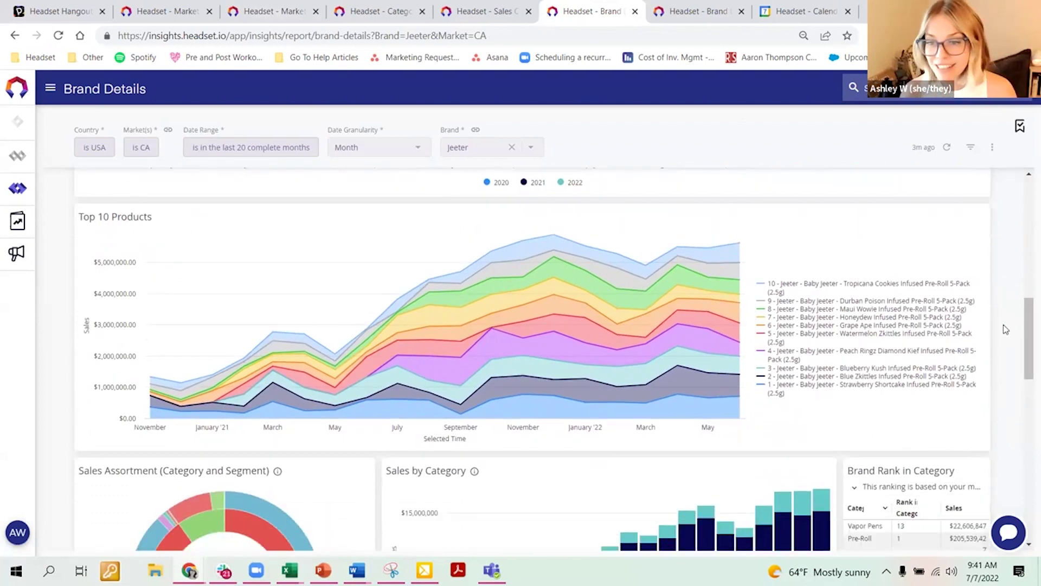
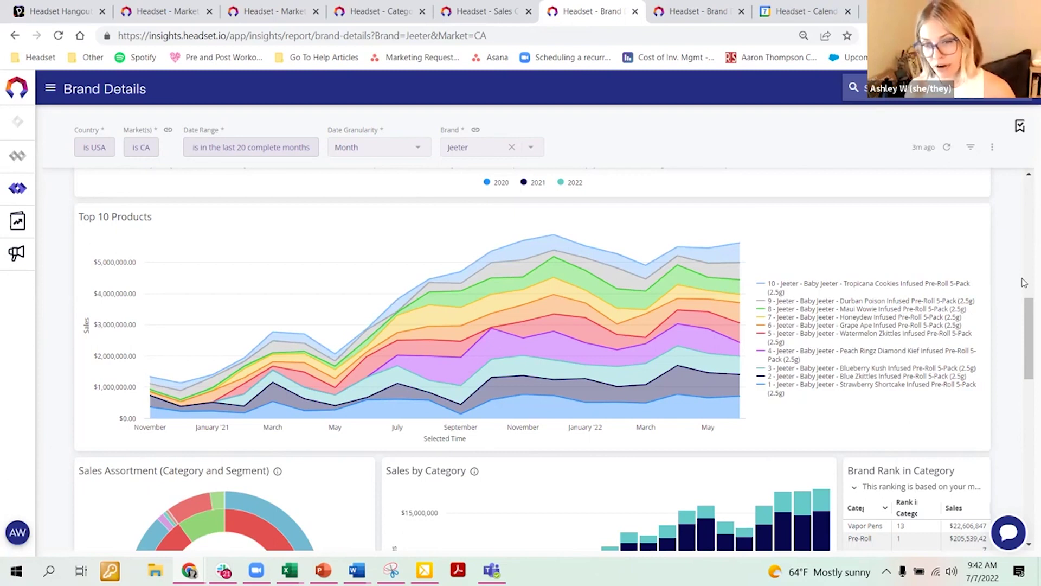
left_click_drag(1026, 321, 1027, 327)
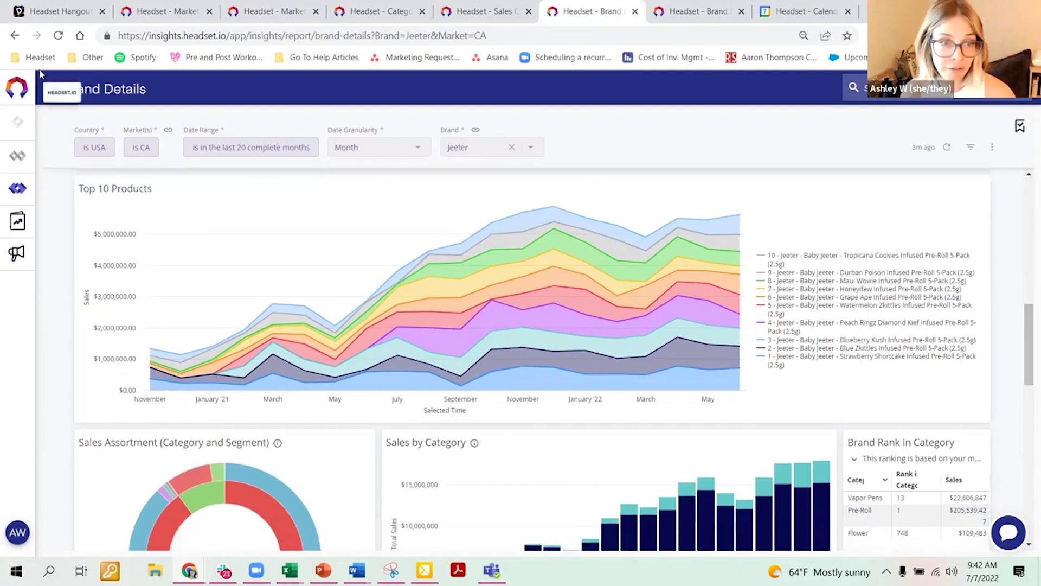
Expand the report navigation and check which reports the Metadata section offers.
left_click(50, 88)
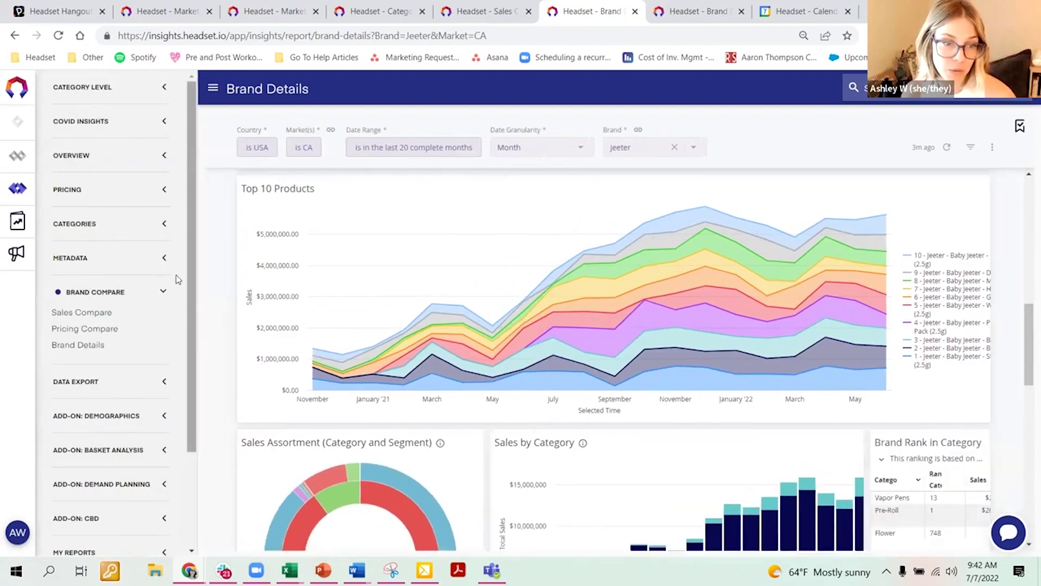
left_click(163, 259)
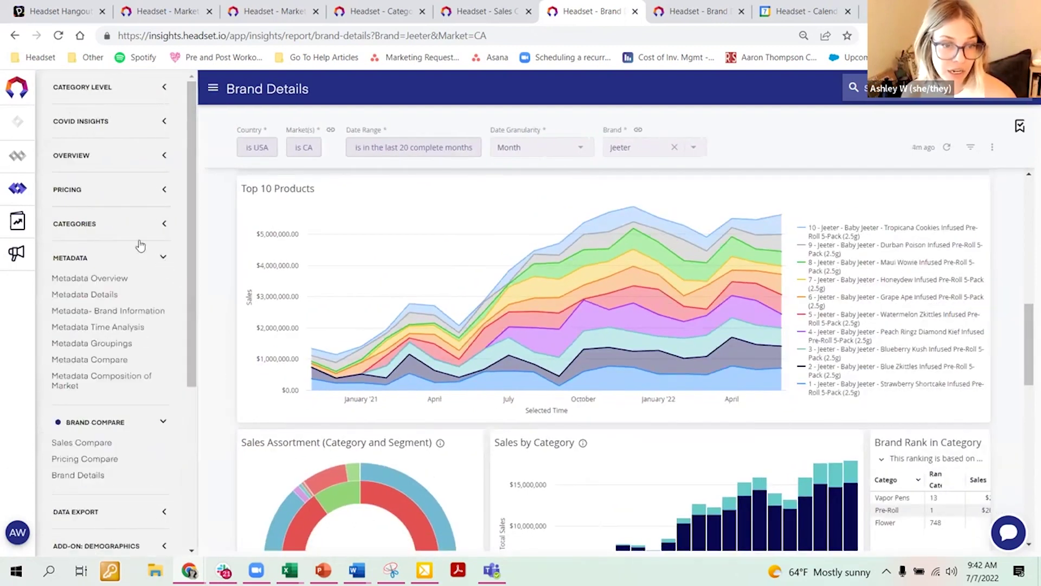
left_click(164, 259)
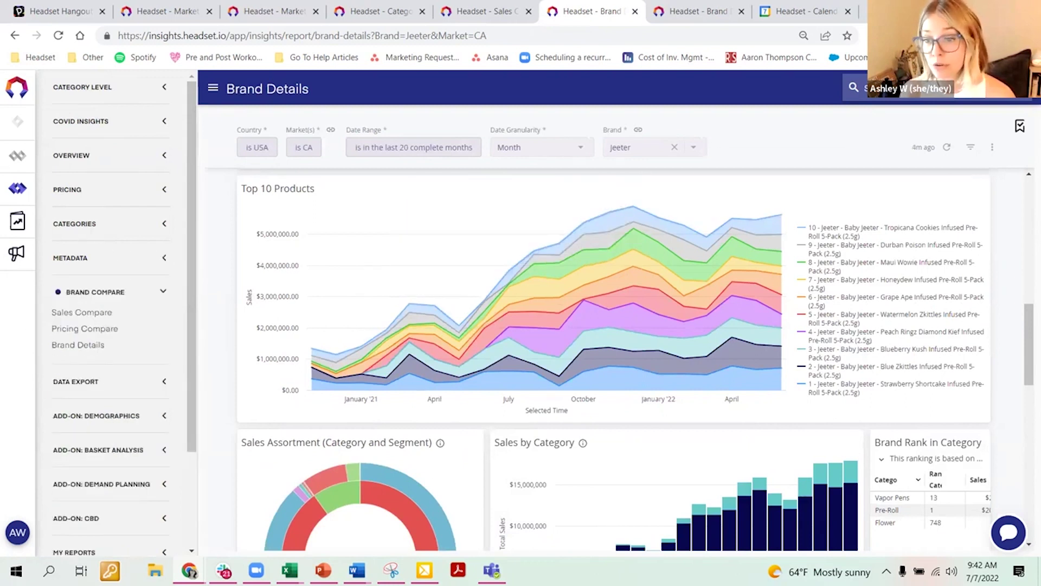
Examine Jeeter's Brand Rank in Category table, including its Sales column.
left_click_drag(1026, 340, 1027, 389)
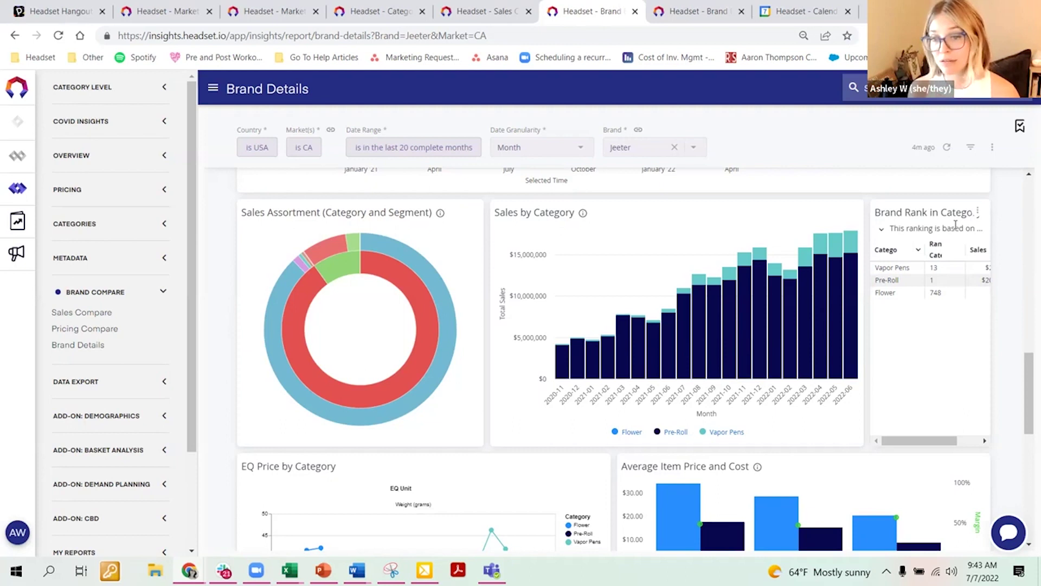
left_click_drag(875, 212, 979, 229)
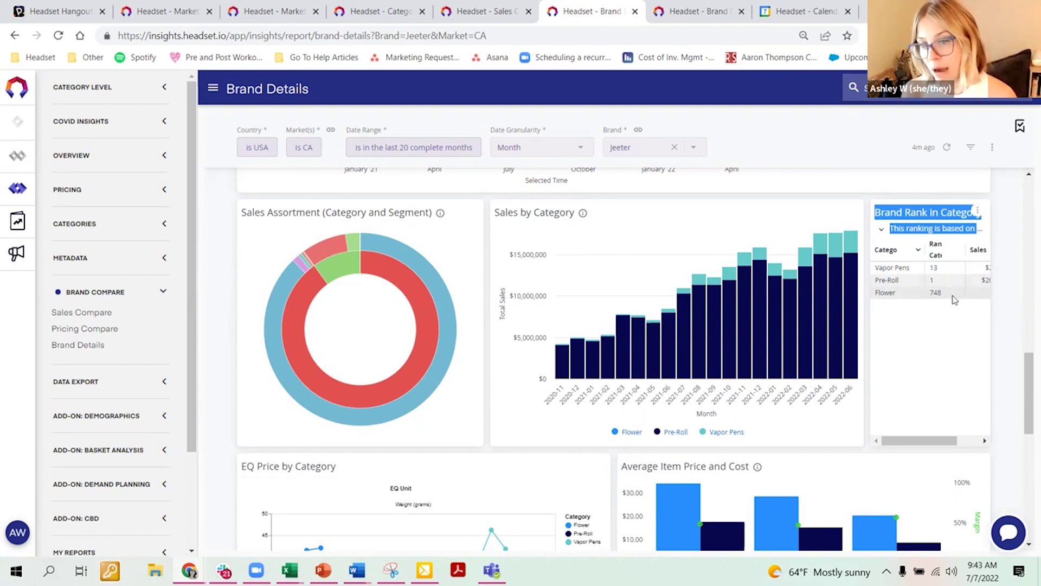
left_click(1013, 304)
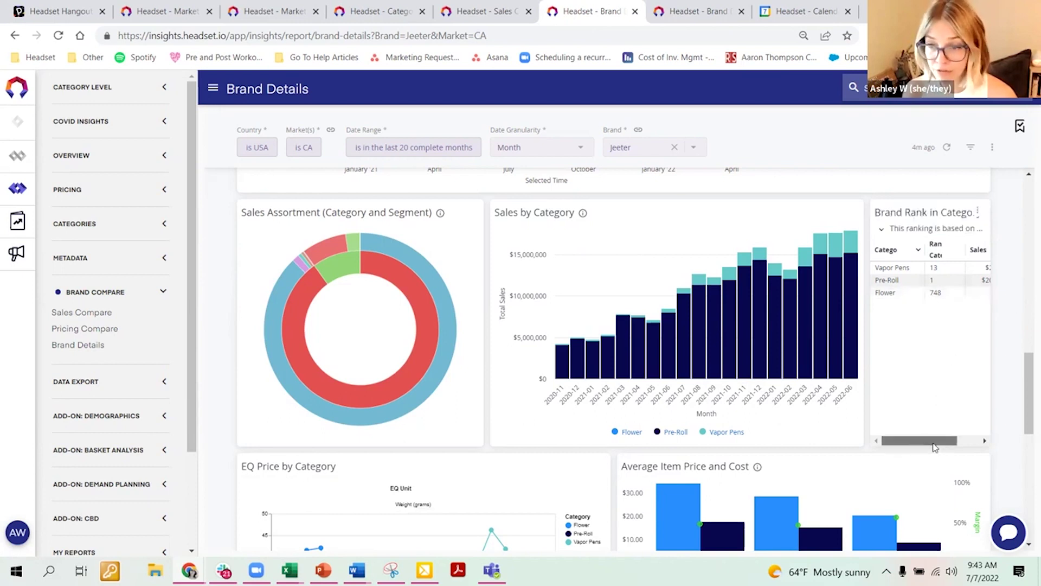
left_click_drag(888, 441, 984, 446)
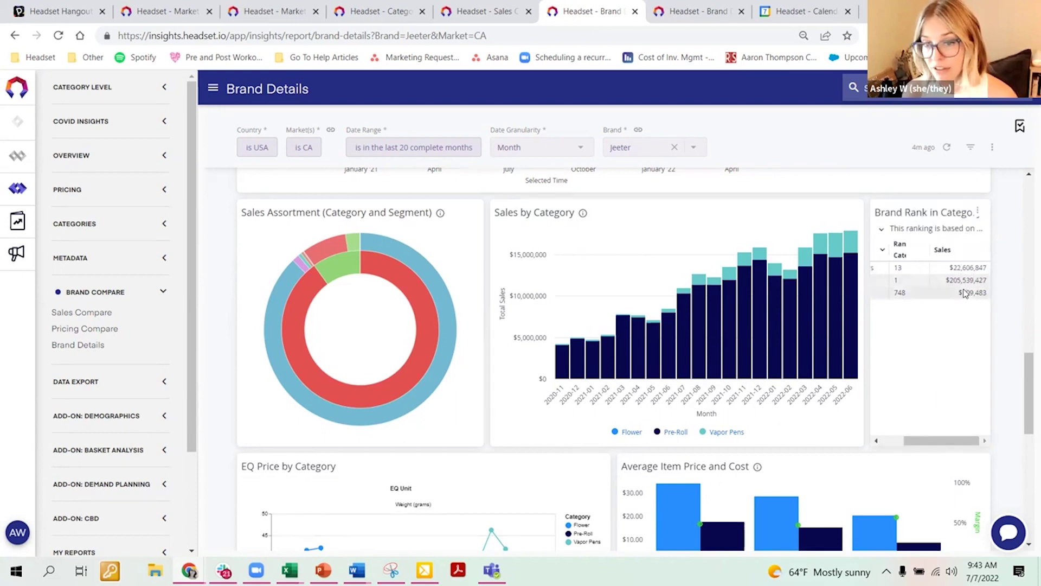
Inspect Jeeter's monthly Pre-Roll and Vapor Pens sales in Sales by Category.
mouse_move(852, 250)
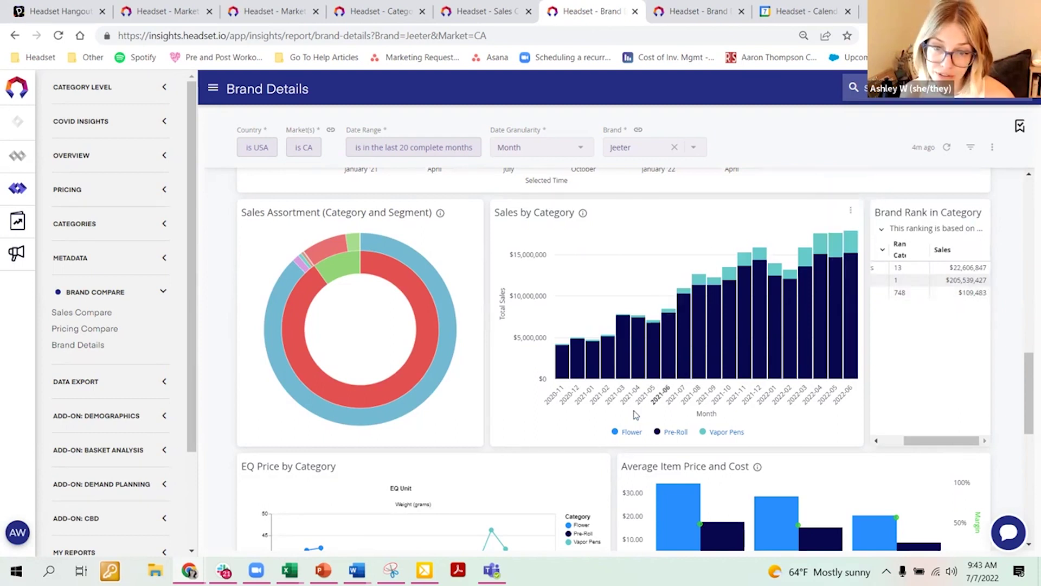
mouse_move(624, 323)
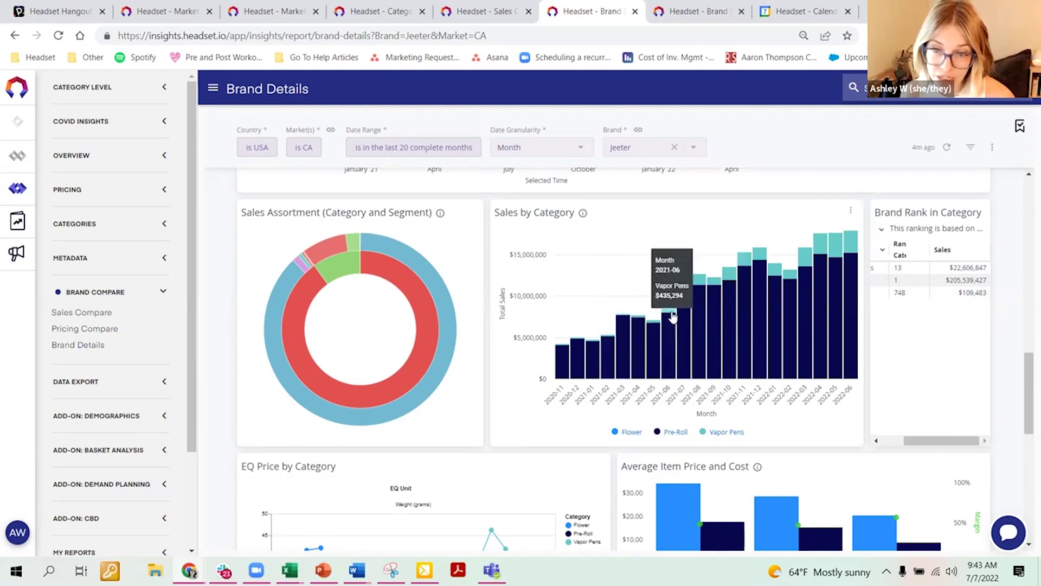
mouse_move(658, 324)
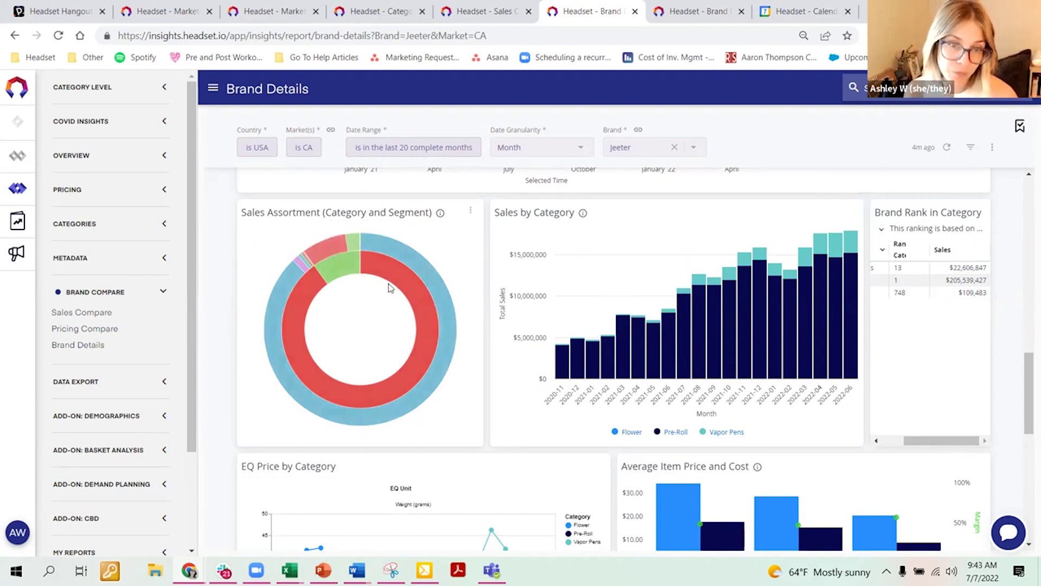
Examine Jeeter's EQ Price by Category and inspect the Pre-Roll and Flower margins in Average Item Price and Cost.
scroll(490, 465, "down", 4)
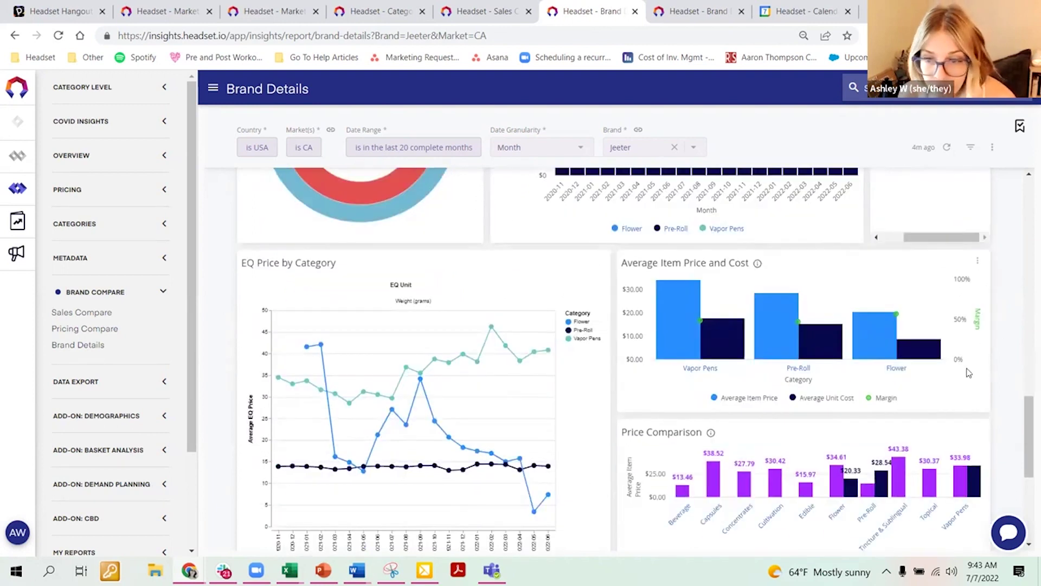
scroll(993, 363, "down", 1)
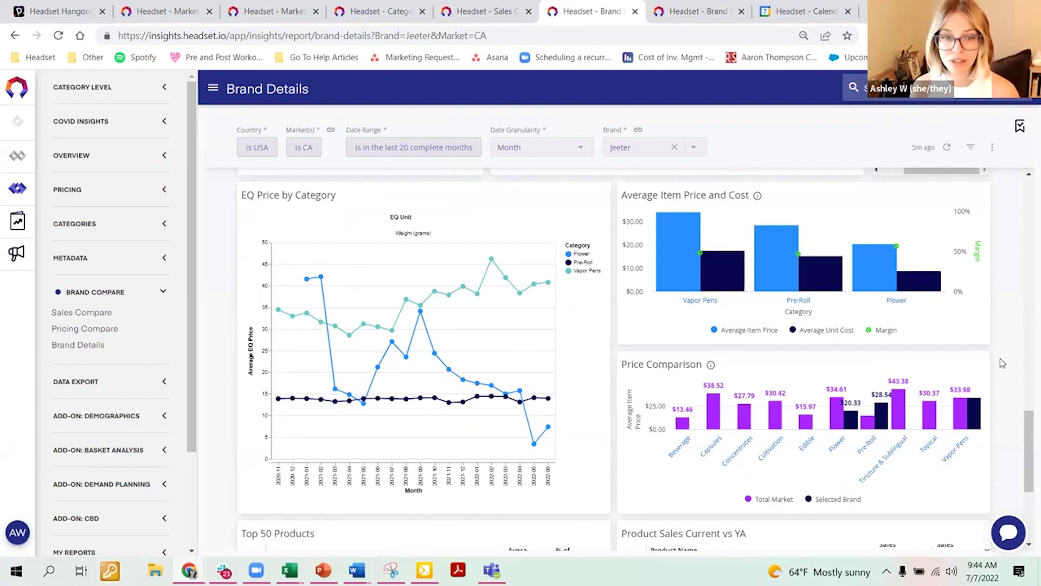
left_click(164, 485)
left_click(164, 486)
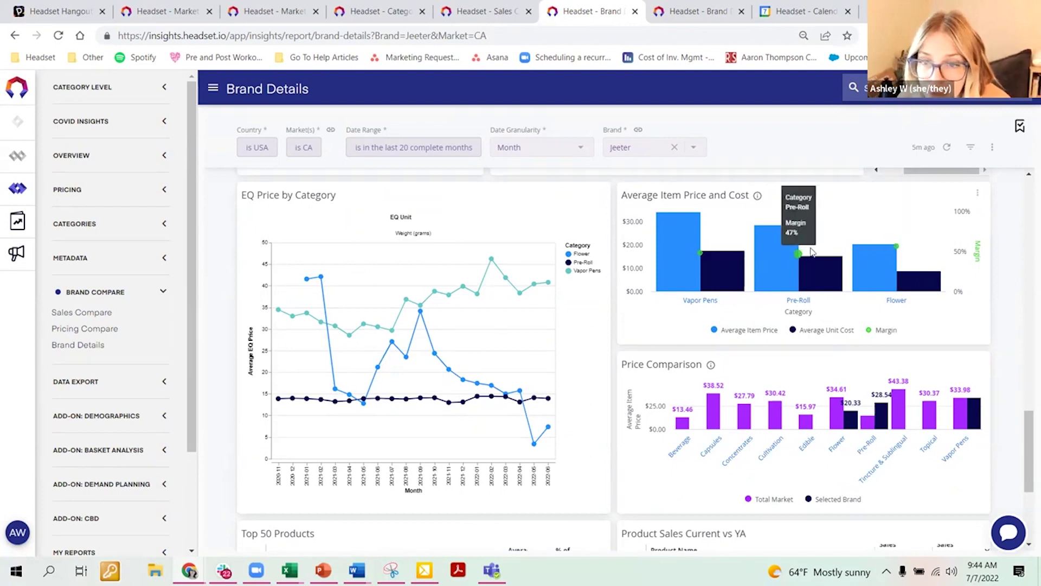
mouse_move(897, 255)
mouse_move(797, 255)
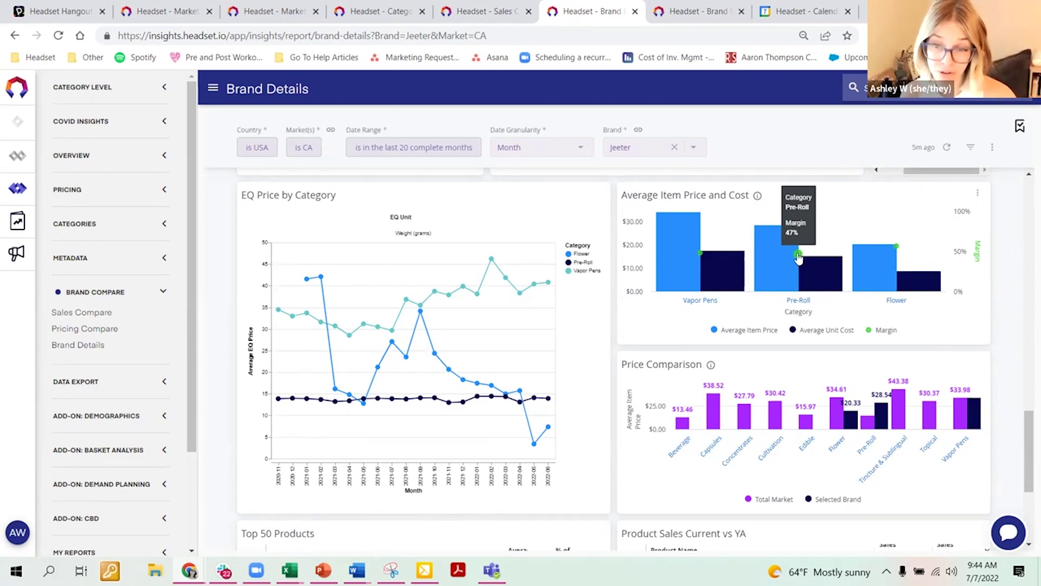
Check the period options in the Date Range filter and dismiss them.
left_click(445, 149)
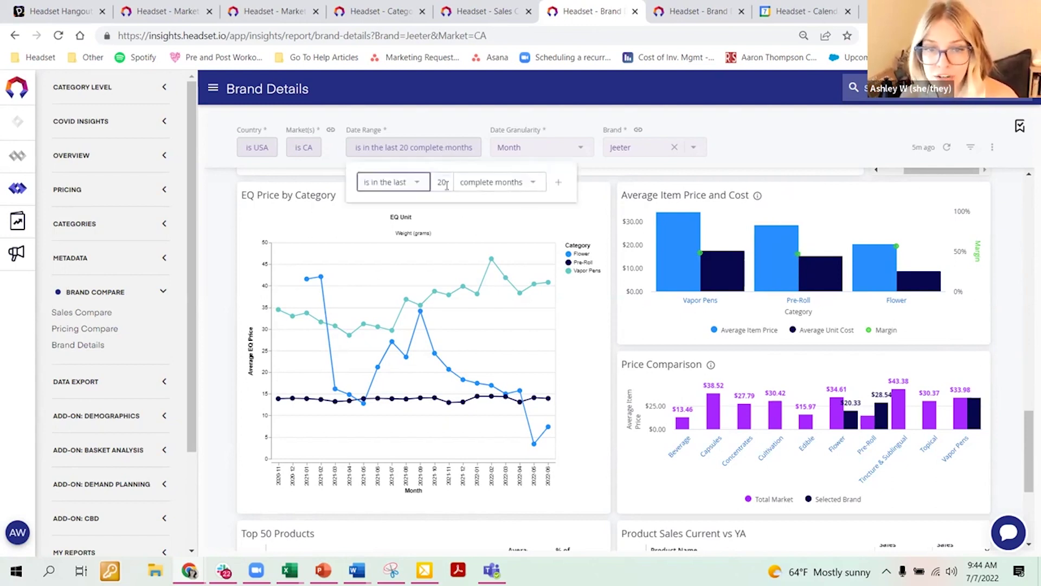
mouse_move(821, 272)
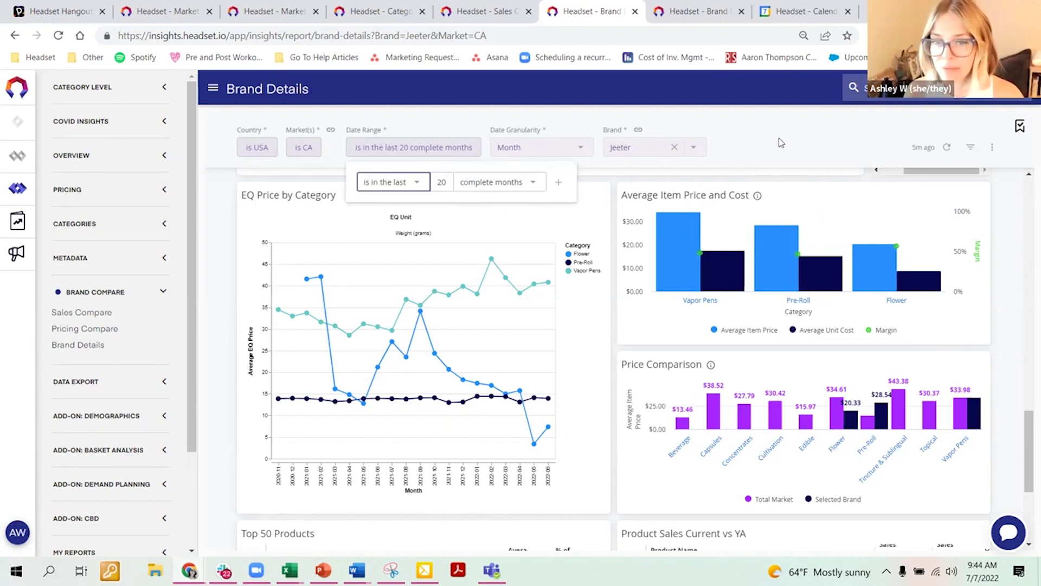
left_click(799, 256)
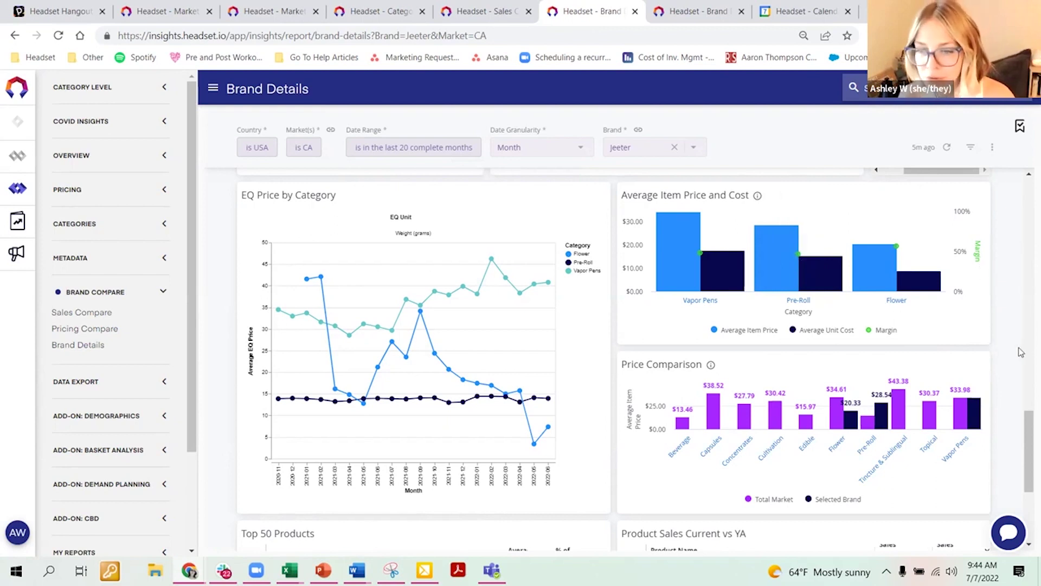
Examine Jeeter's average Pre-Roll price against the total market in Price Comparison, and check the Brand filter.
scroll(1022, 349, "down", 3)
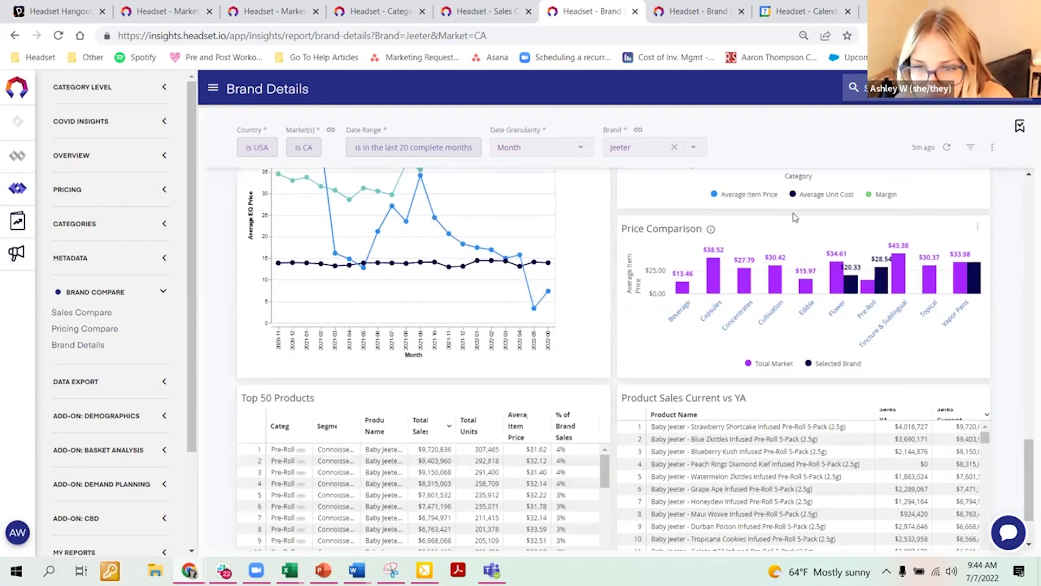
mouse_move(711, 230)
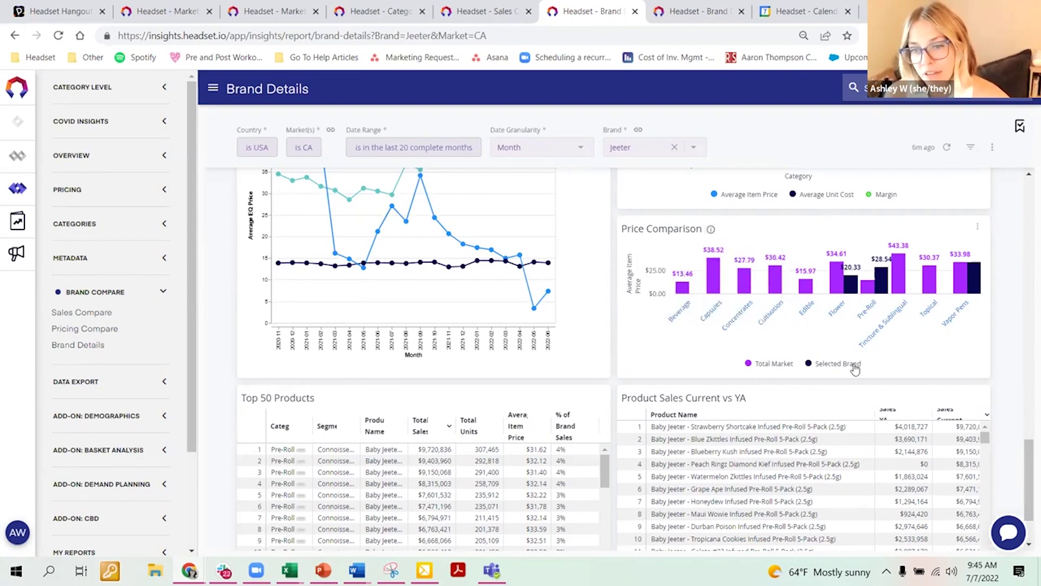
mouse_move(883, 290)
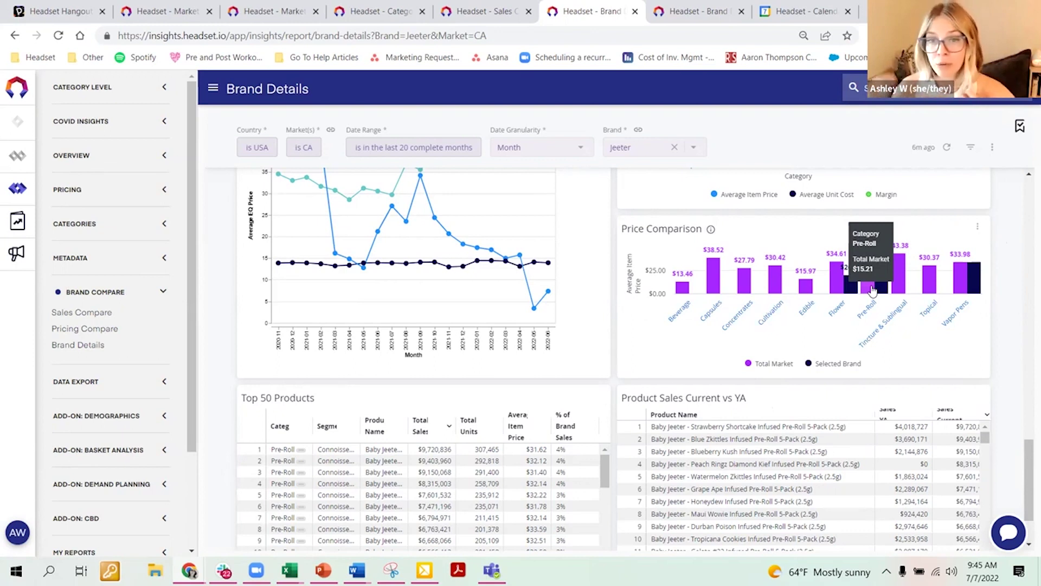
left_click(634, 147)
left_click(743, 155)
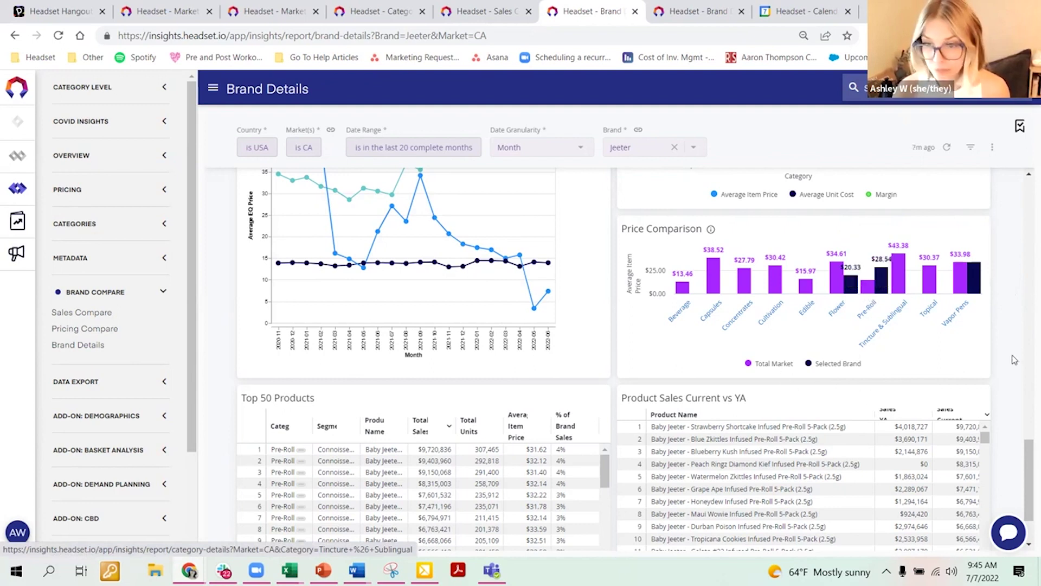
Check which reports the Pricing section of the report navigation offers, including Price Bands, and collapse it again.
scroll(1009, 354, "down", 1)
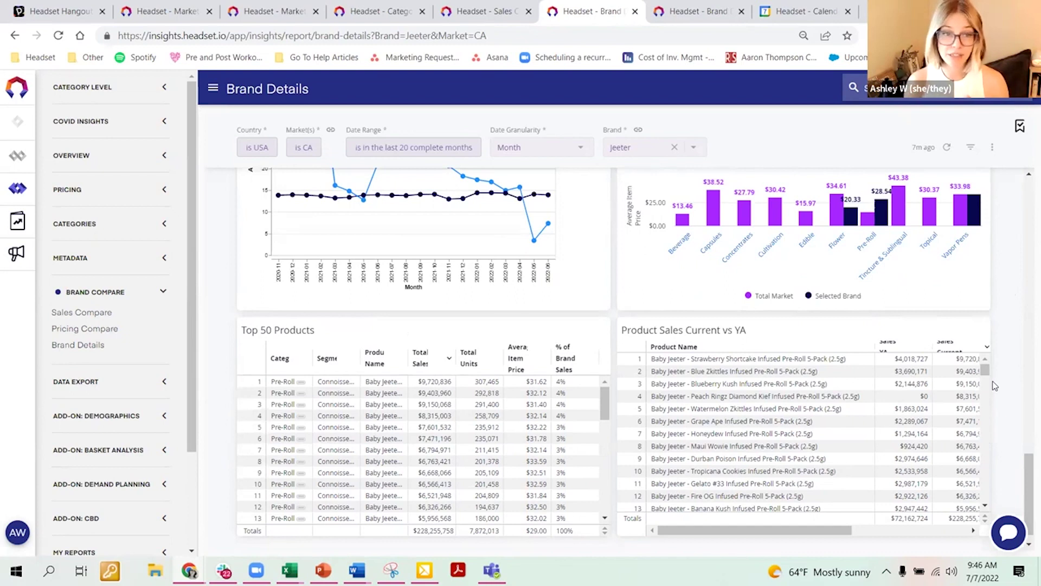
left_click(166, 191)
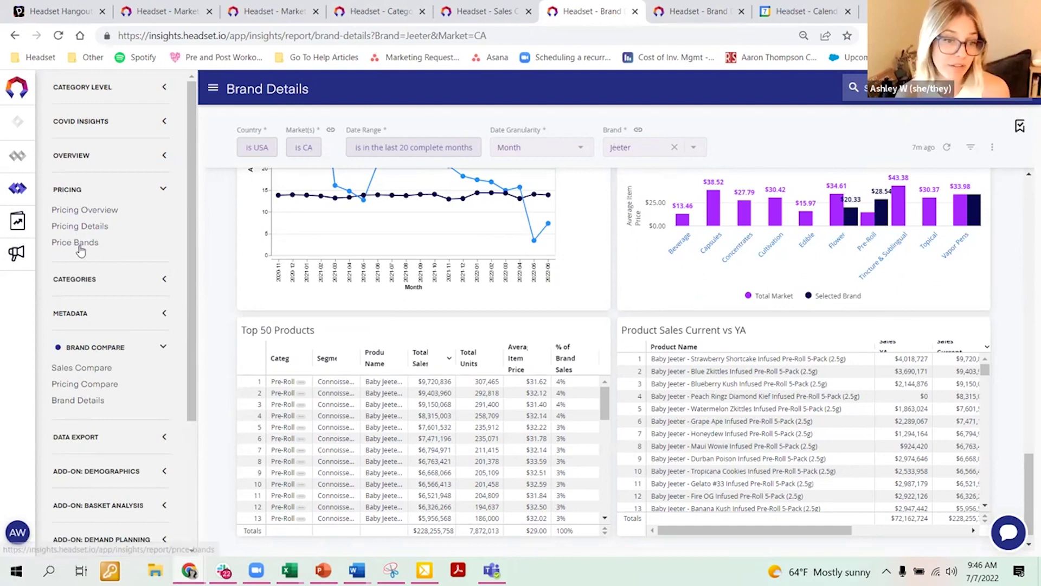
left_click(163, 190)
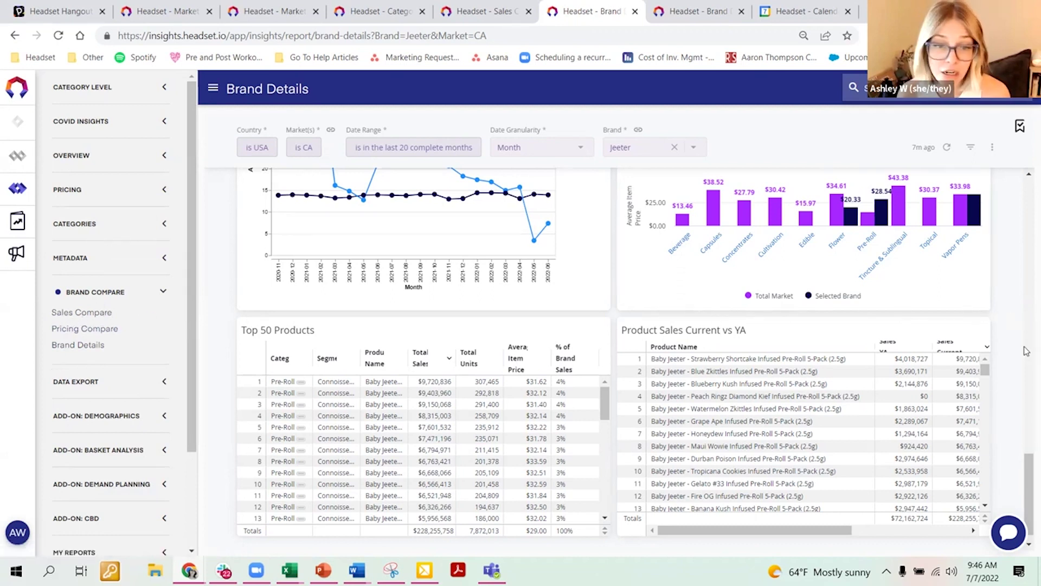
Widen the Product Name column in Top 50 Products to show full names and review Jeeter's best-selling products.
scroll(1027, 351, "down", 1)
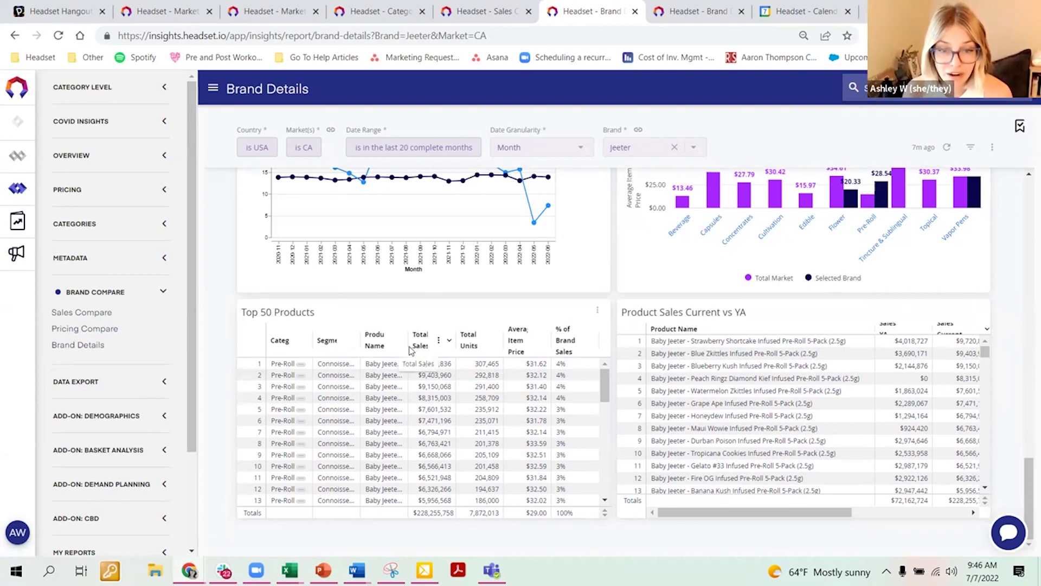
left_click_drag(404, 341, 558, 342)
scroll(502, 431, "down", 2)
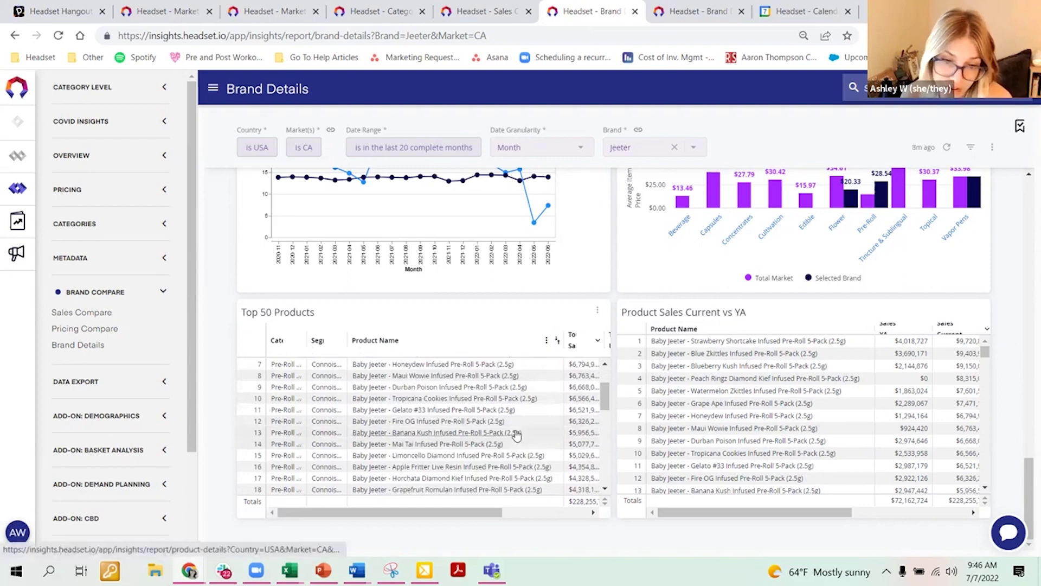
scroll(463, 429, "down", 2)
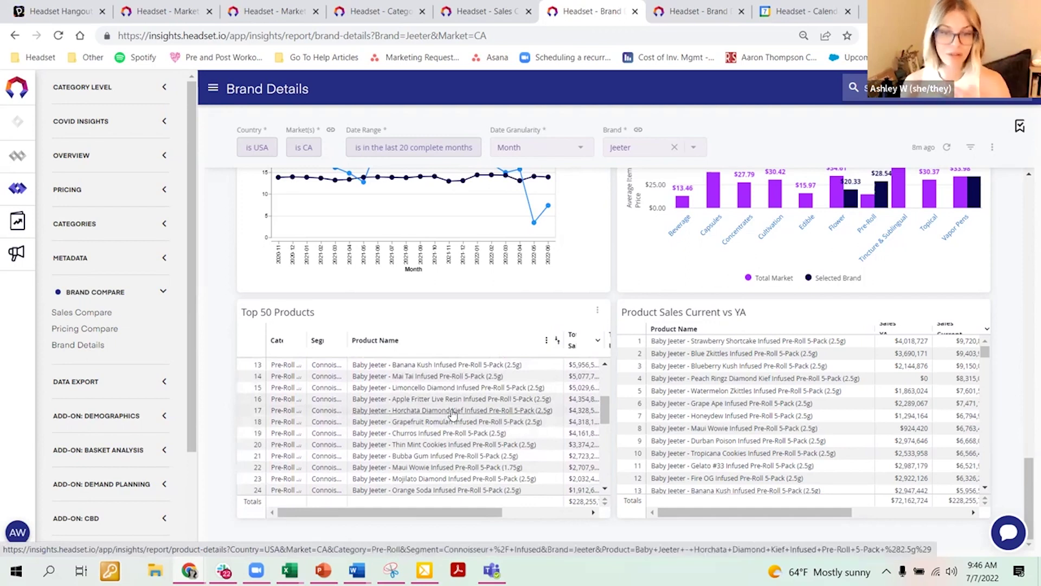
scroll(453, 413, "down", 2)
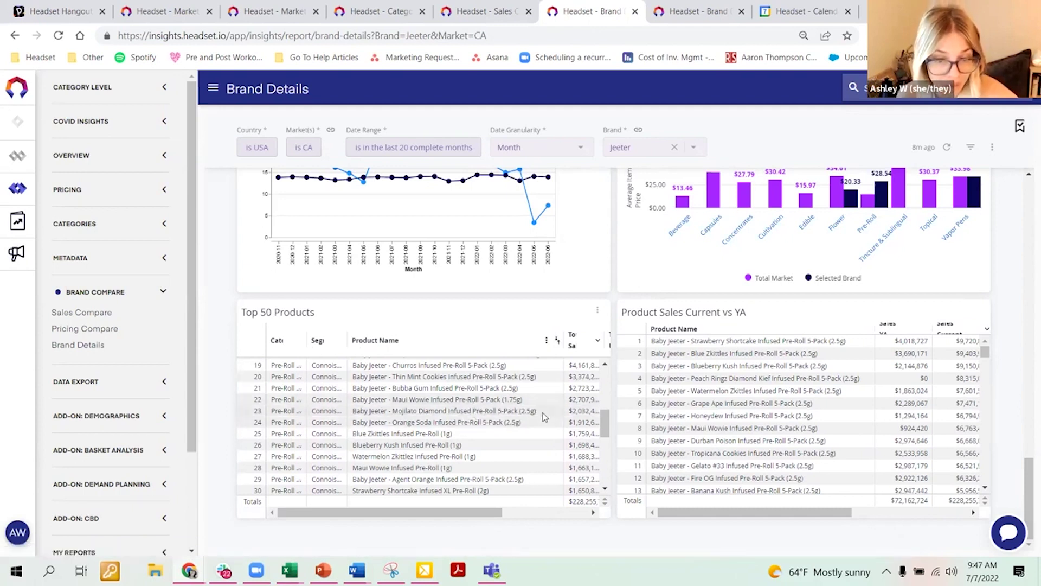
scroll(533, 479, "down", 2)
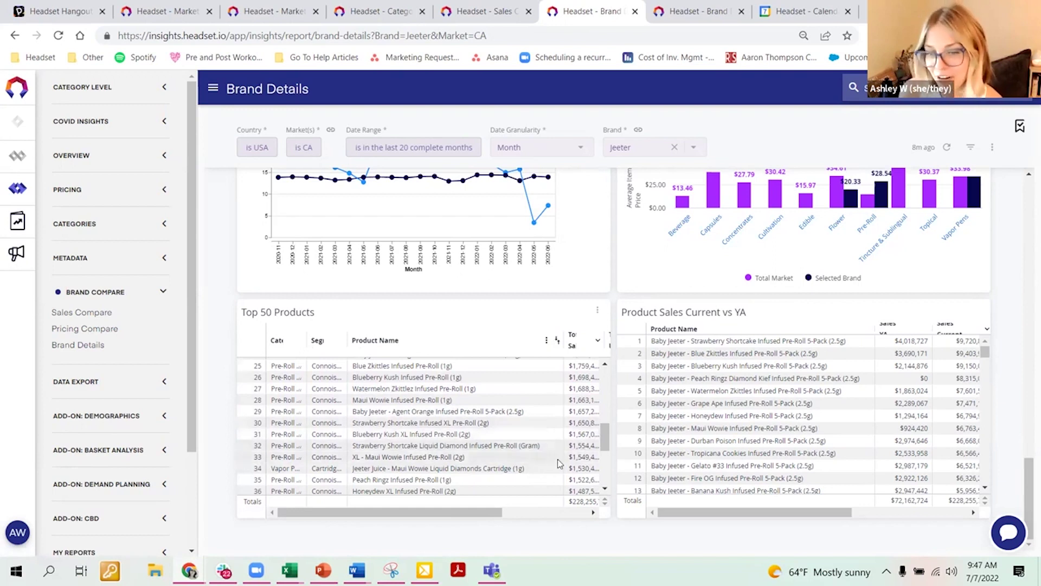
scroll(558, 459, "up", 5)
Inspect Jeeter's average Flower price in Price Comparison.
scroll(558, 459, "up", 3)
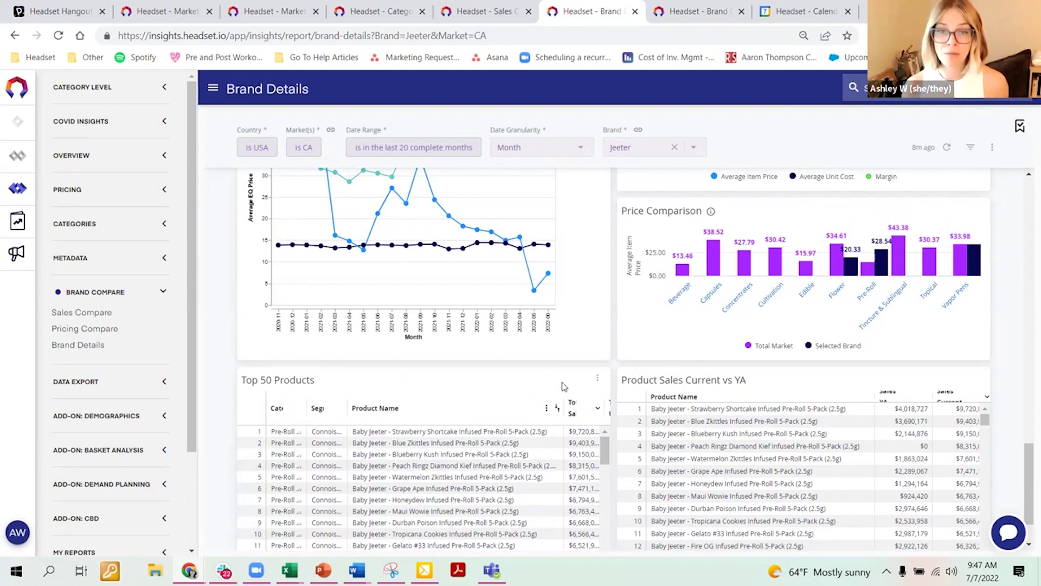
mouse_move(854, 263)
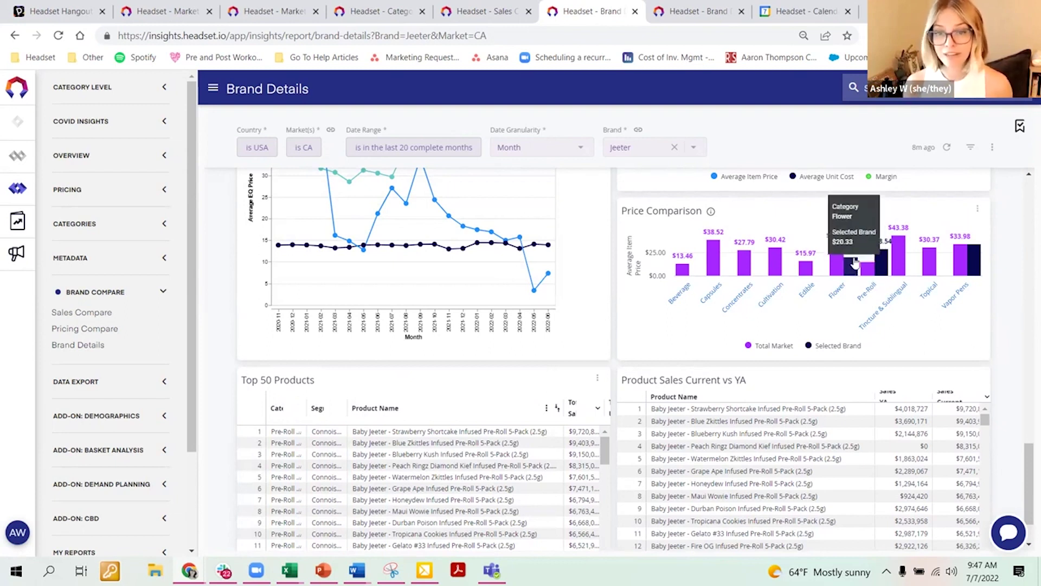